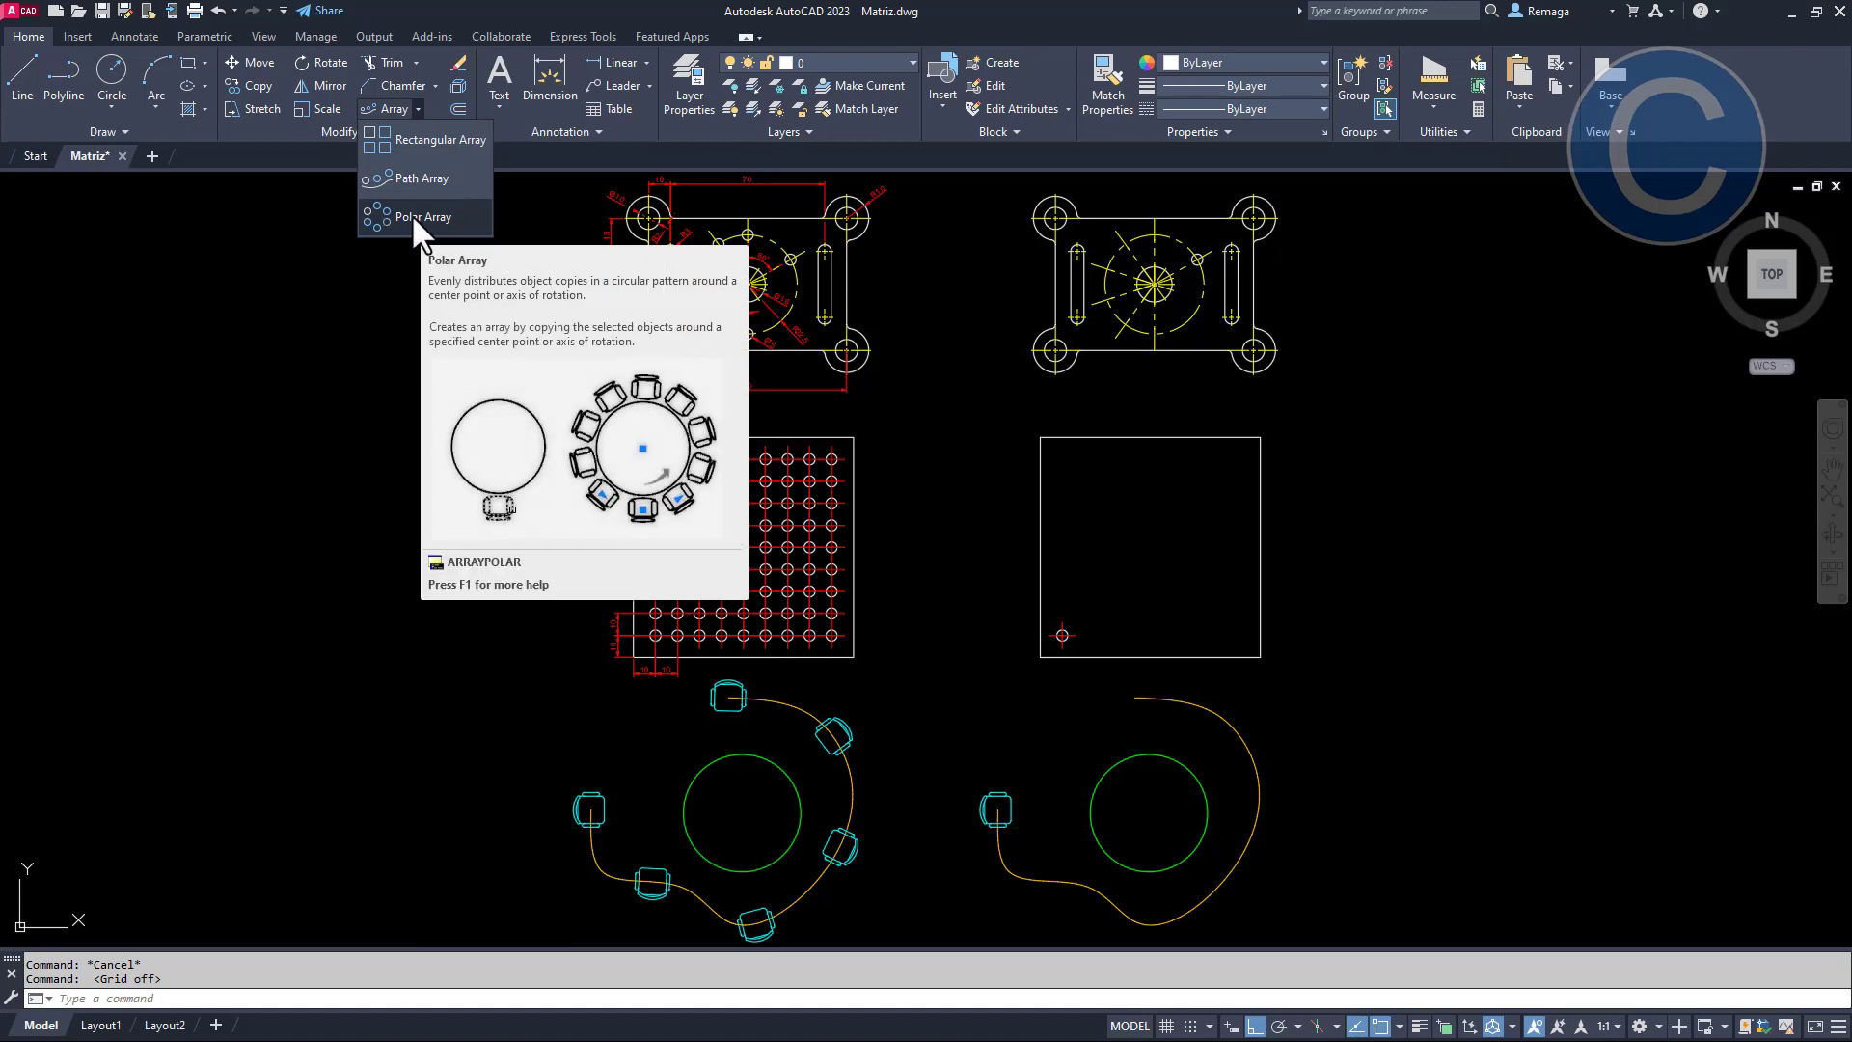
Start a polar array of the small circle on the undimensioned plate, centred on the plate's large central circle
left_click(405, 214)
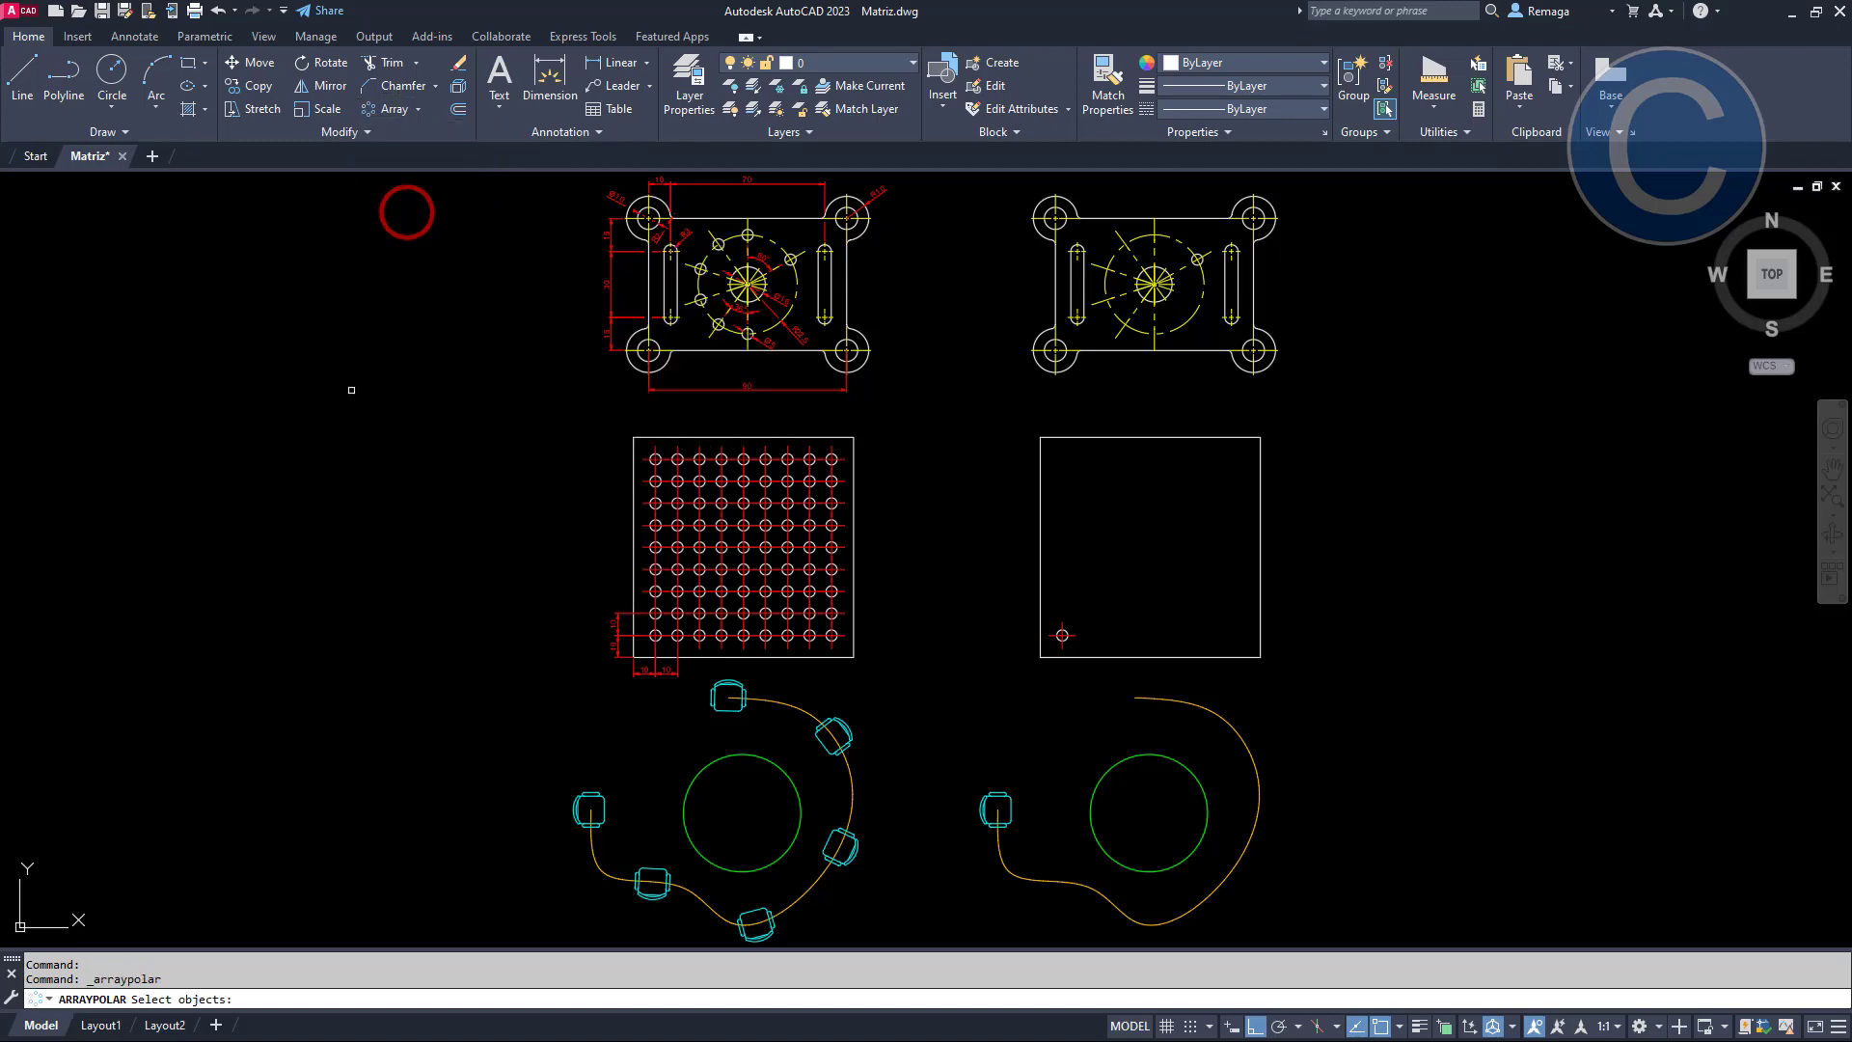
middle_click_drag(463, 367, 346, 515)
scroll(845, 484, "up", 4)
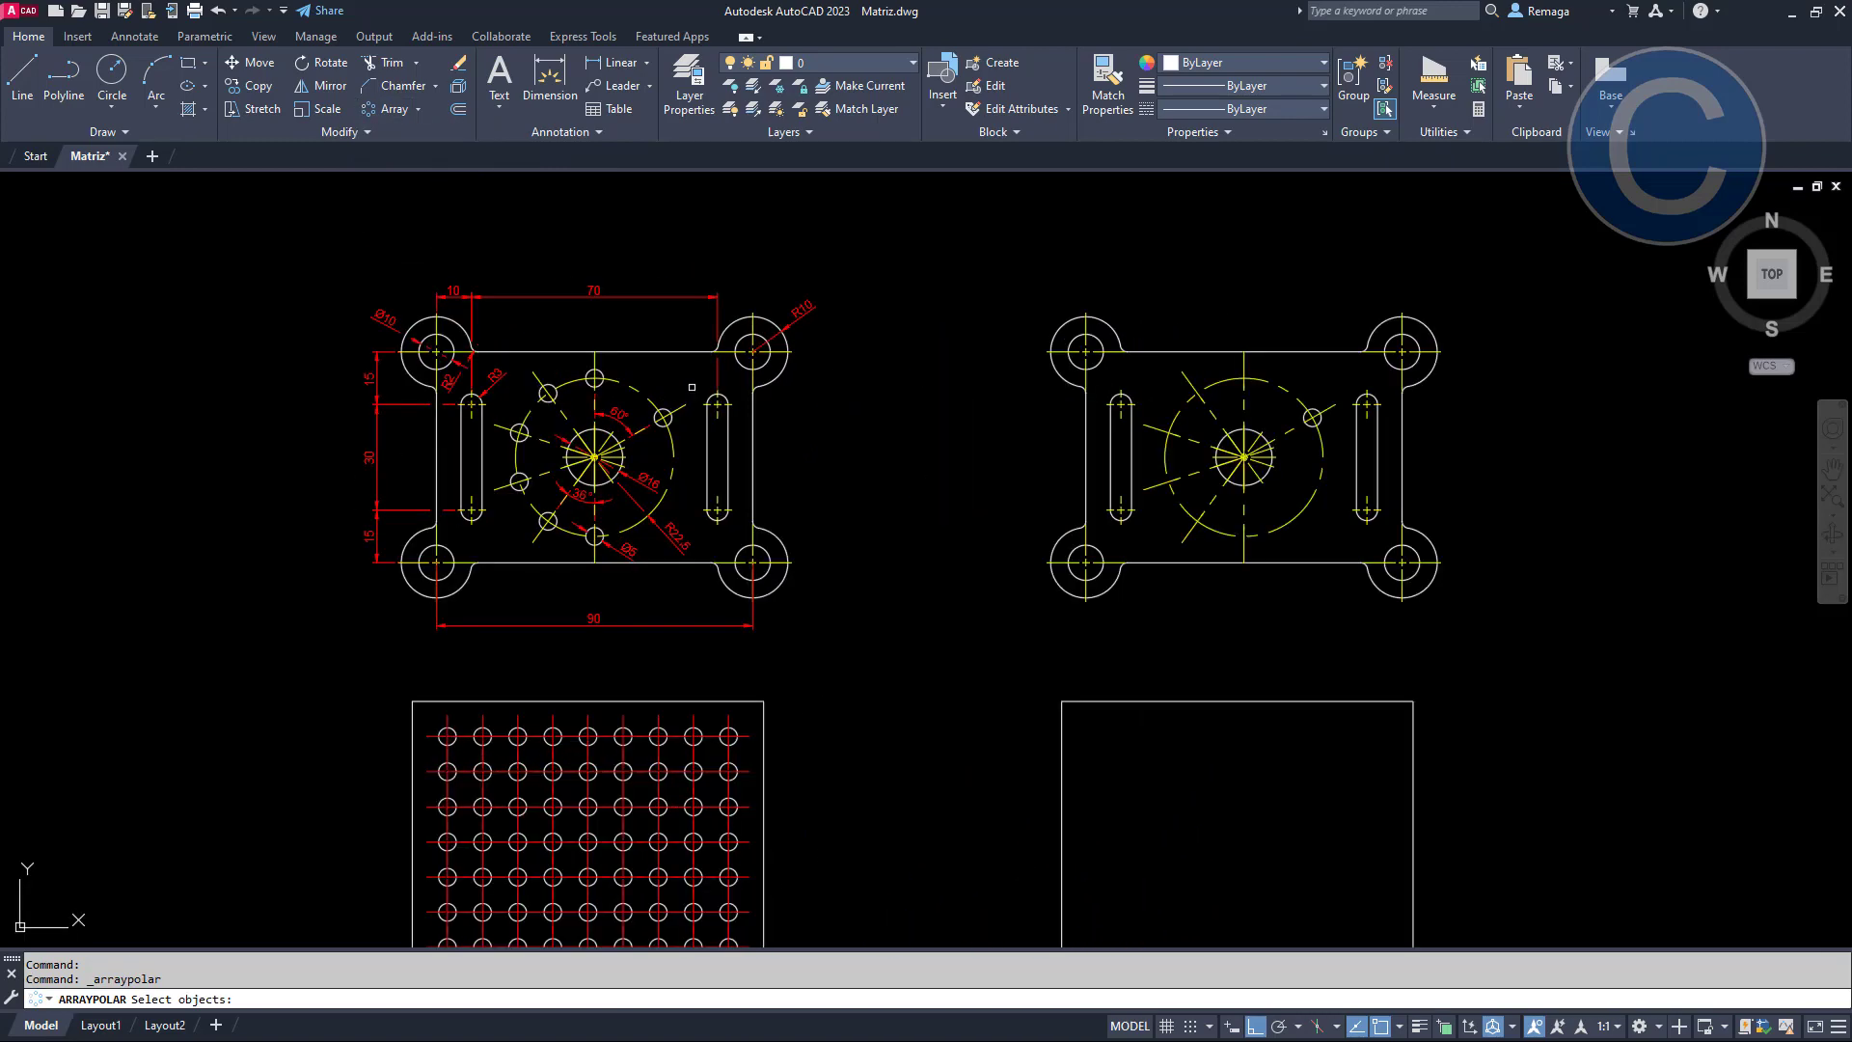
middle_click_drag(844, 485, 849, 485)
middle_click_drag(1331, 513, 938, 498)
scroll(1138, 420, "up", 6)
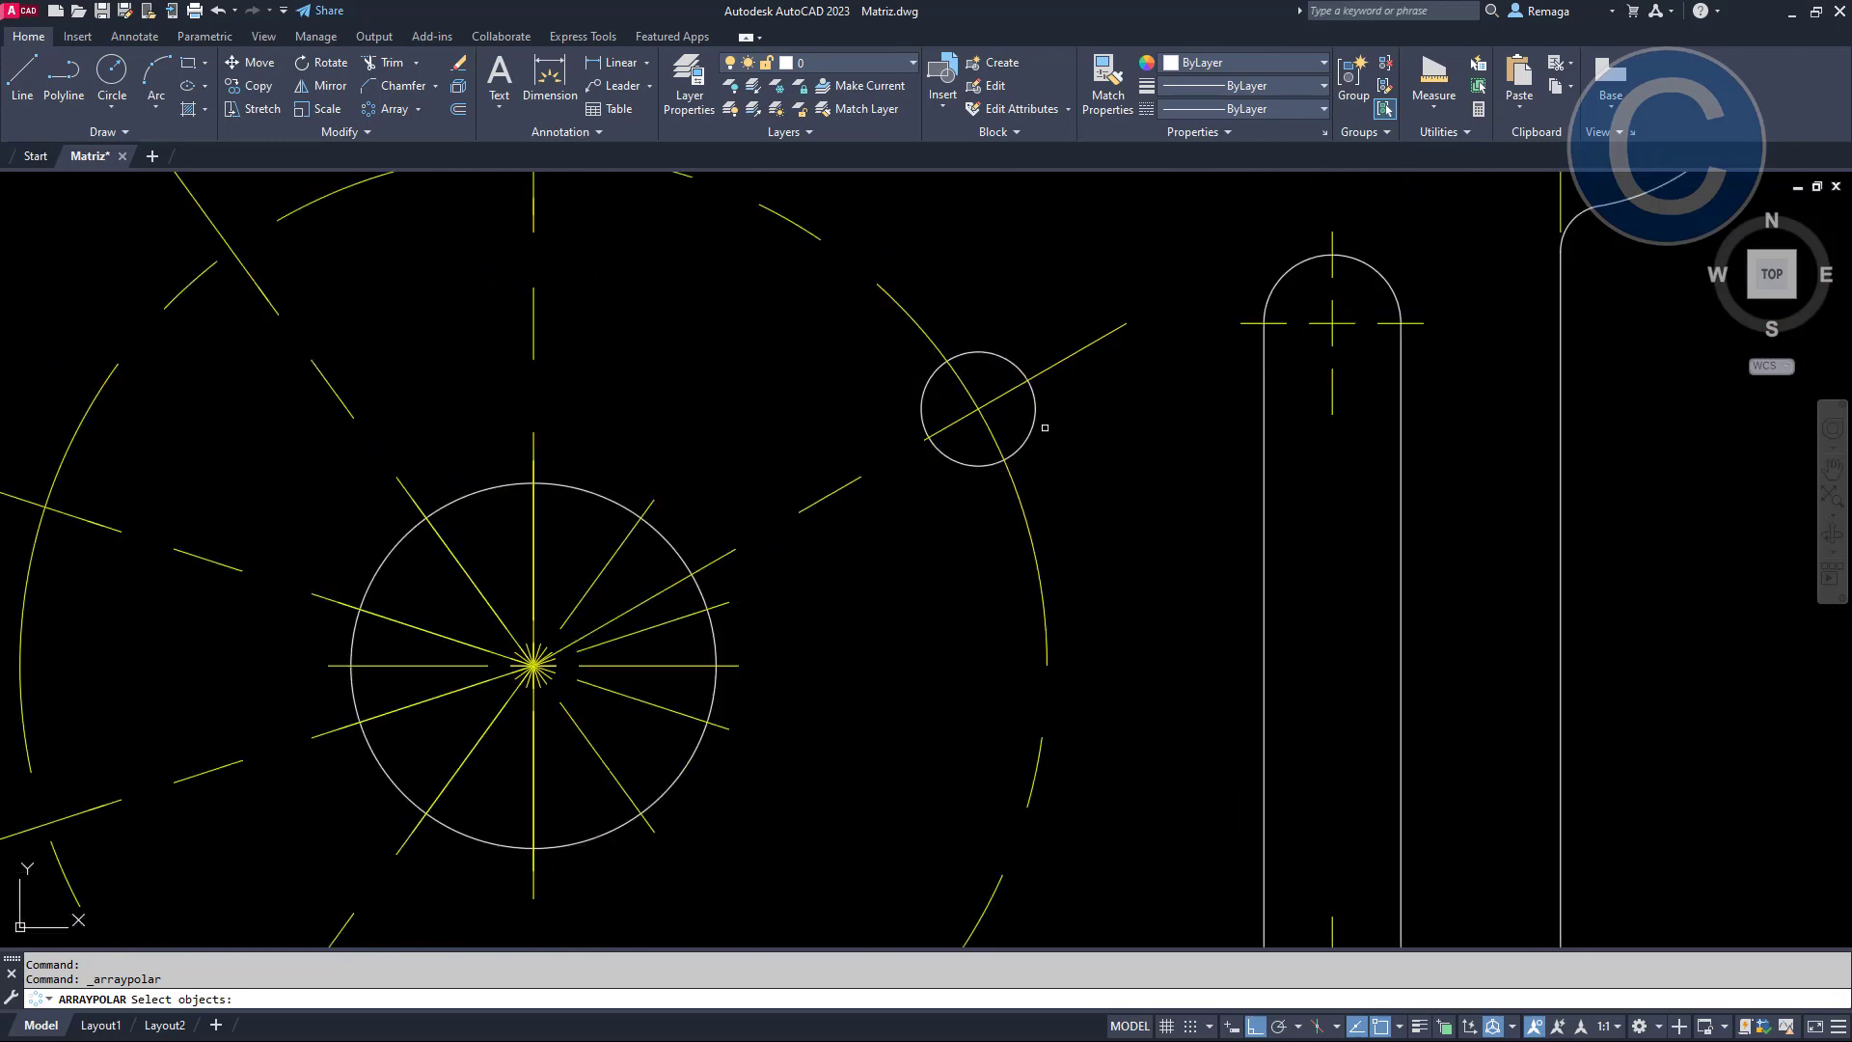
left_click(1071, 438)
left_click(1025, 401)
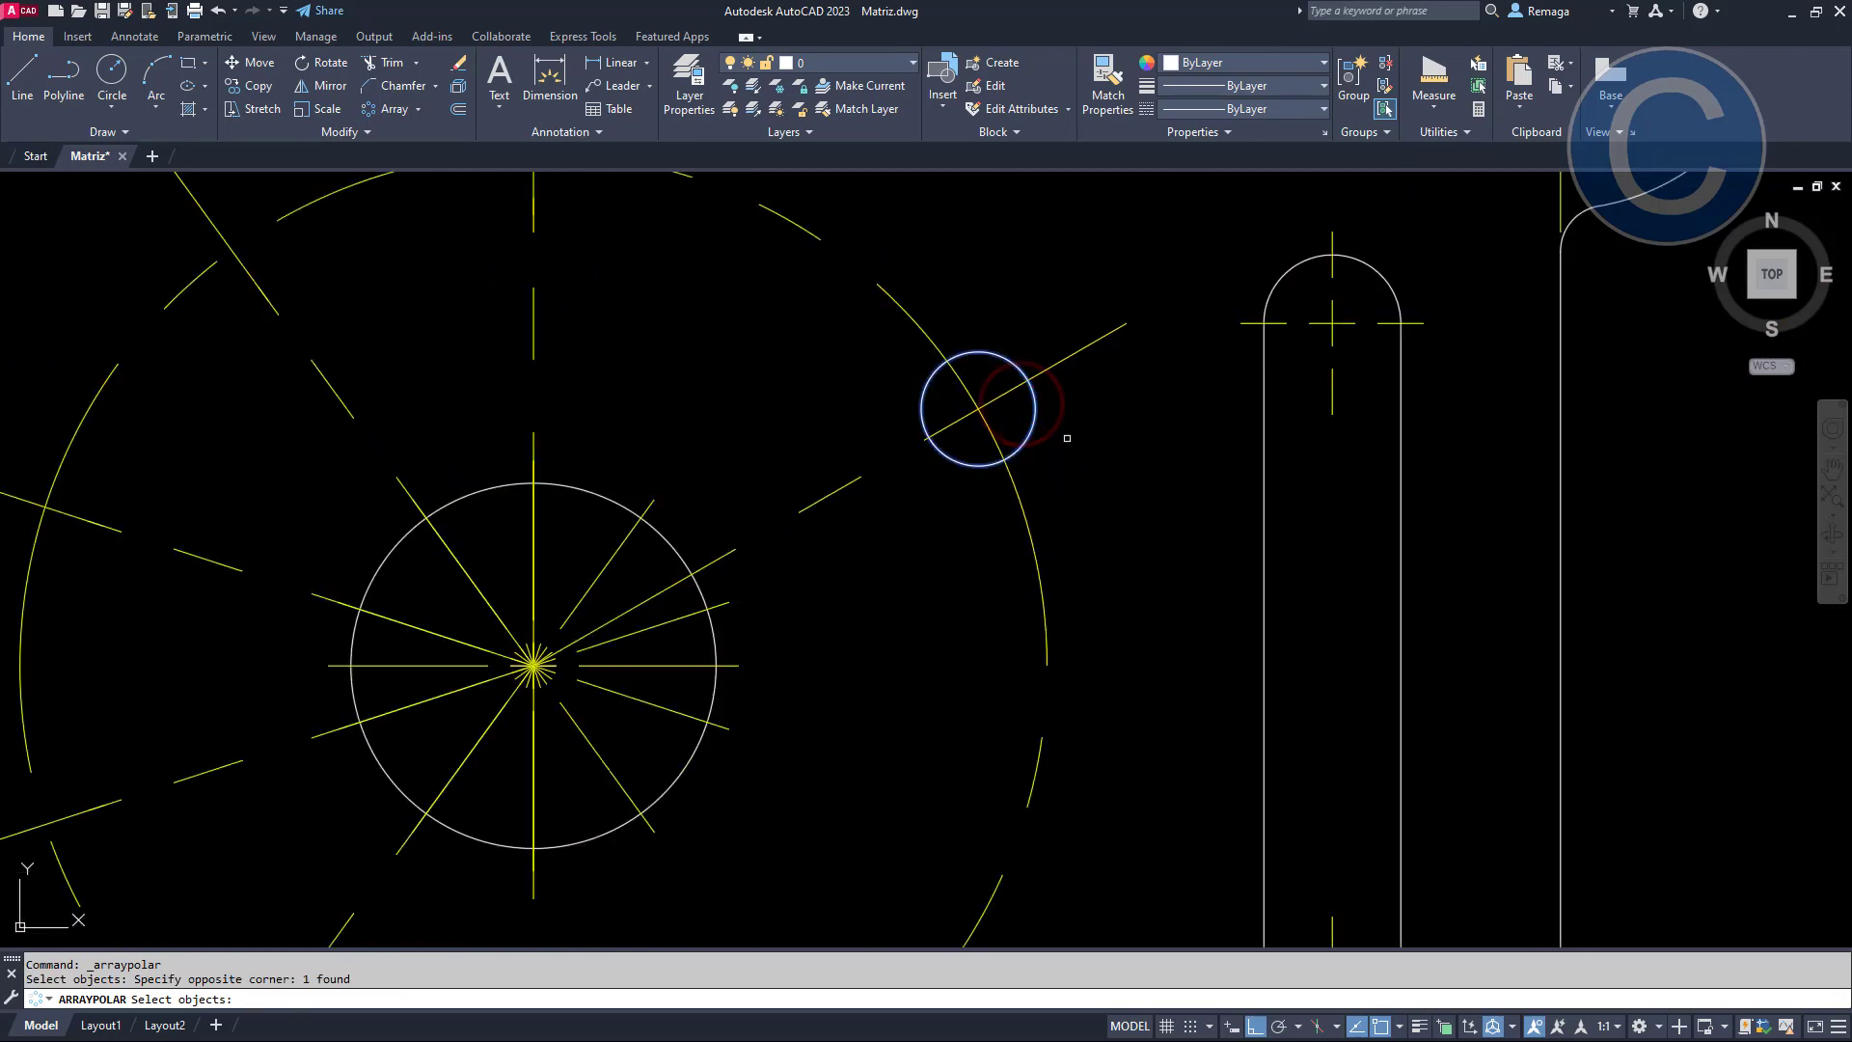
key("Return")
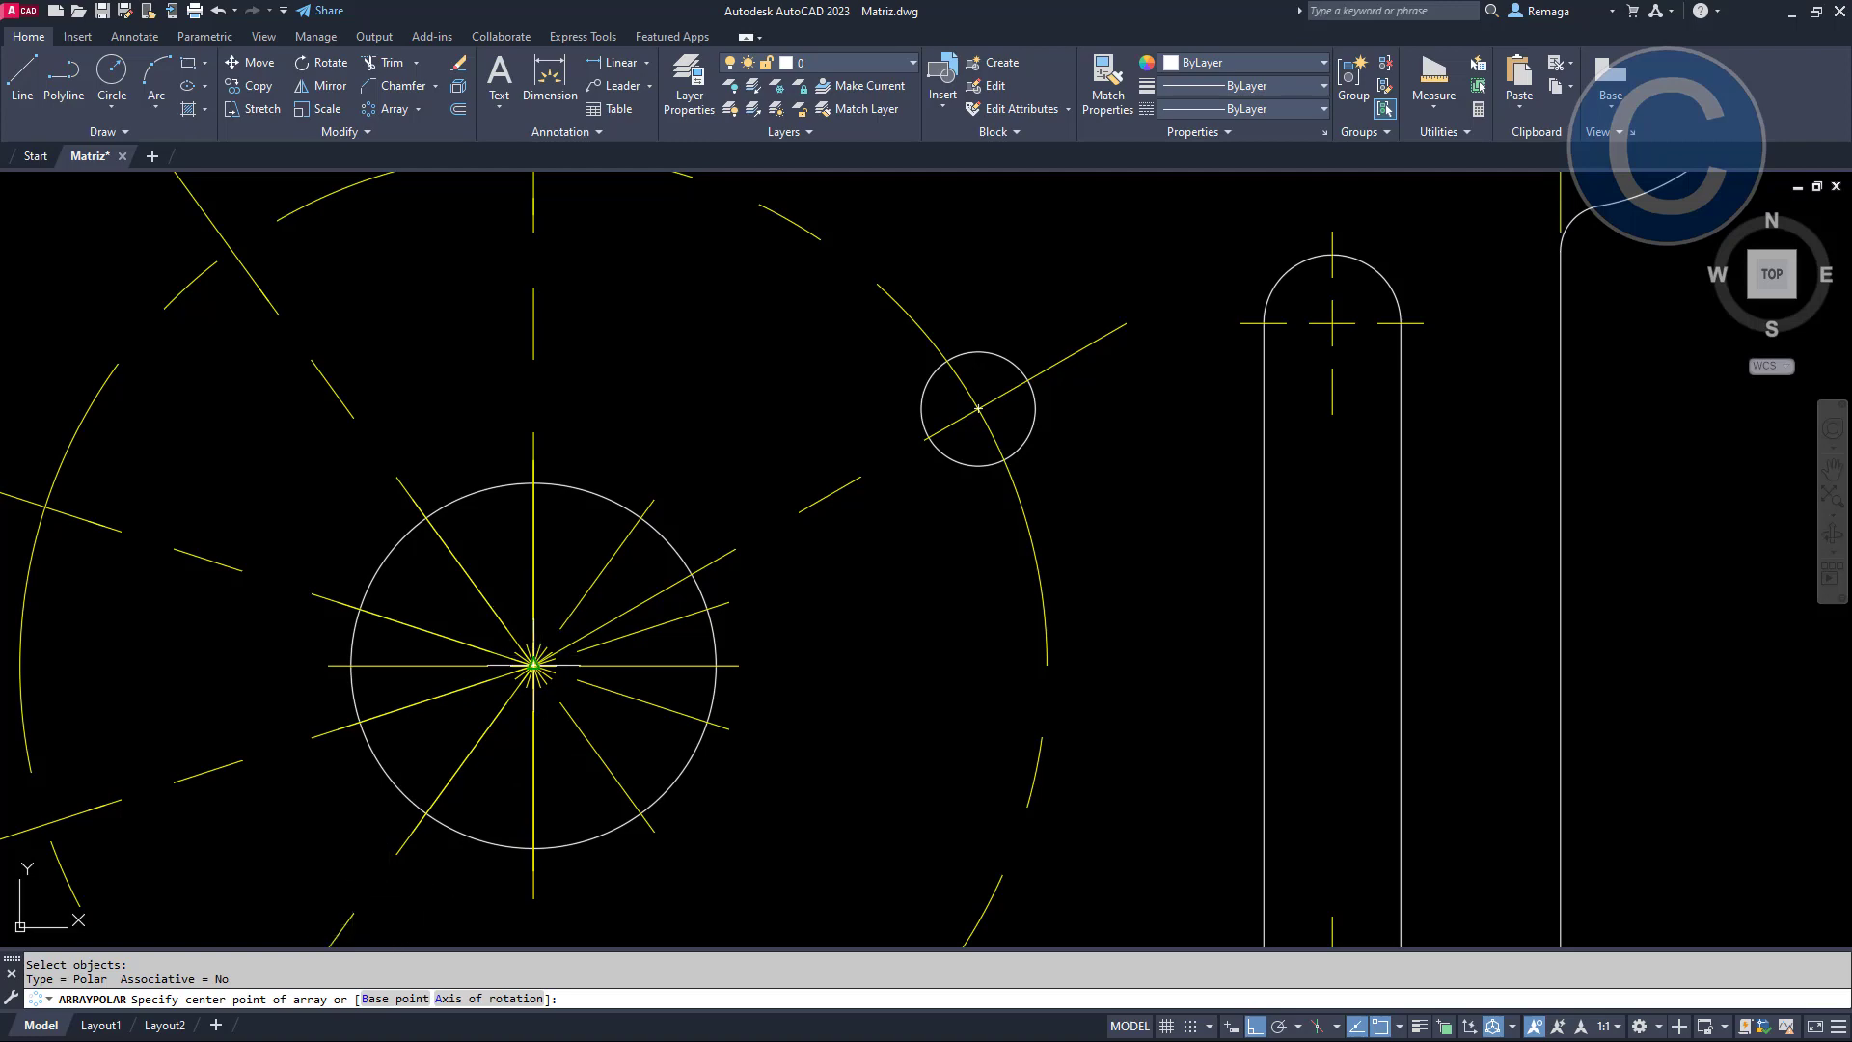
left_click(532, 665)
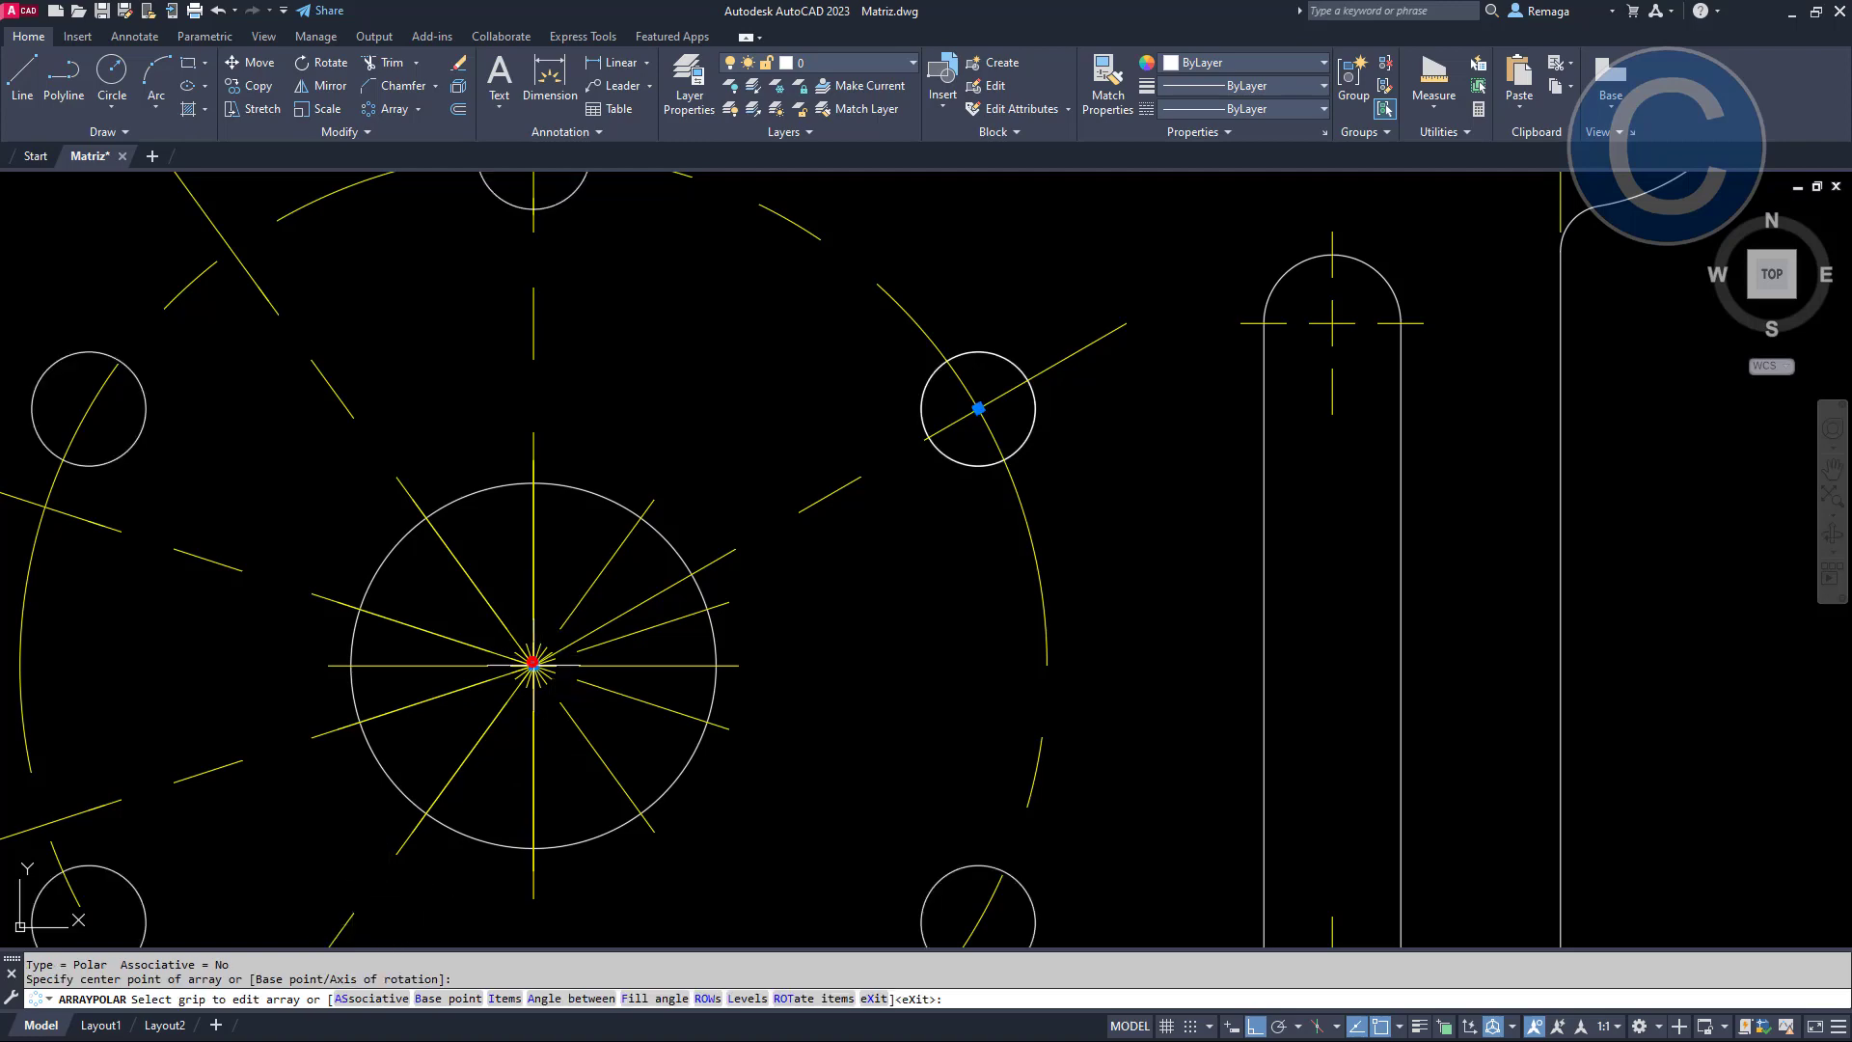
Set the polar array to 2 items with 60° between them and finish the array
scroll(603, 576, "down", 4)
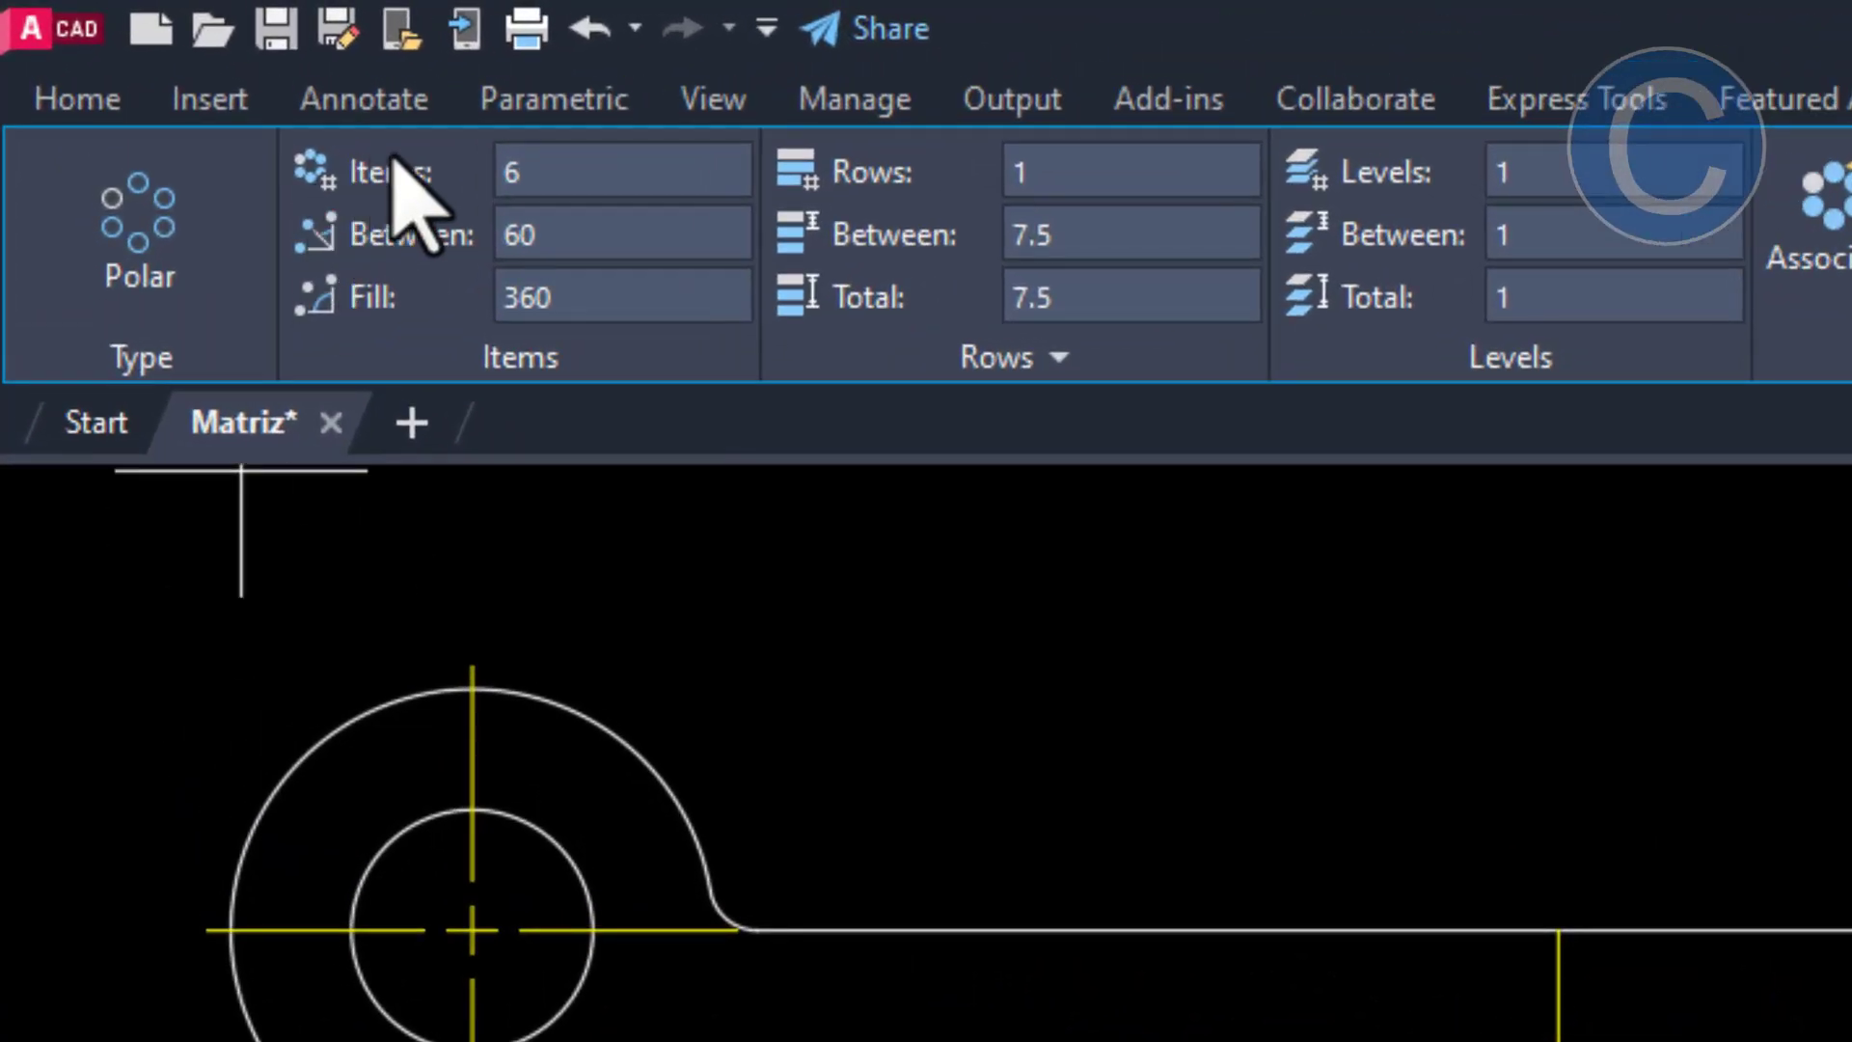
left_click(516, 164)
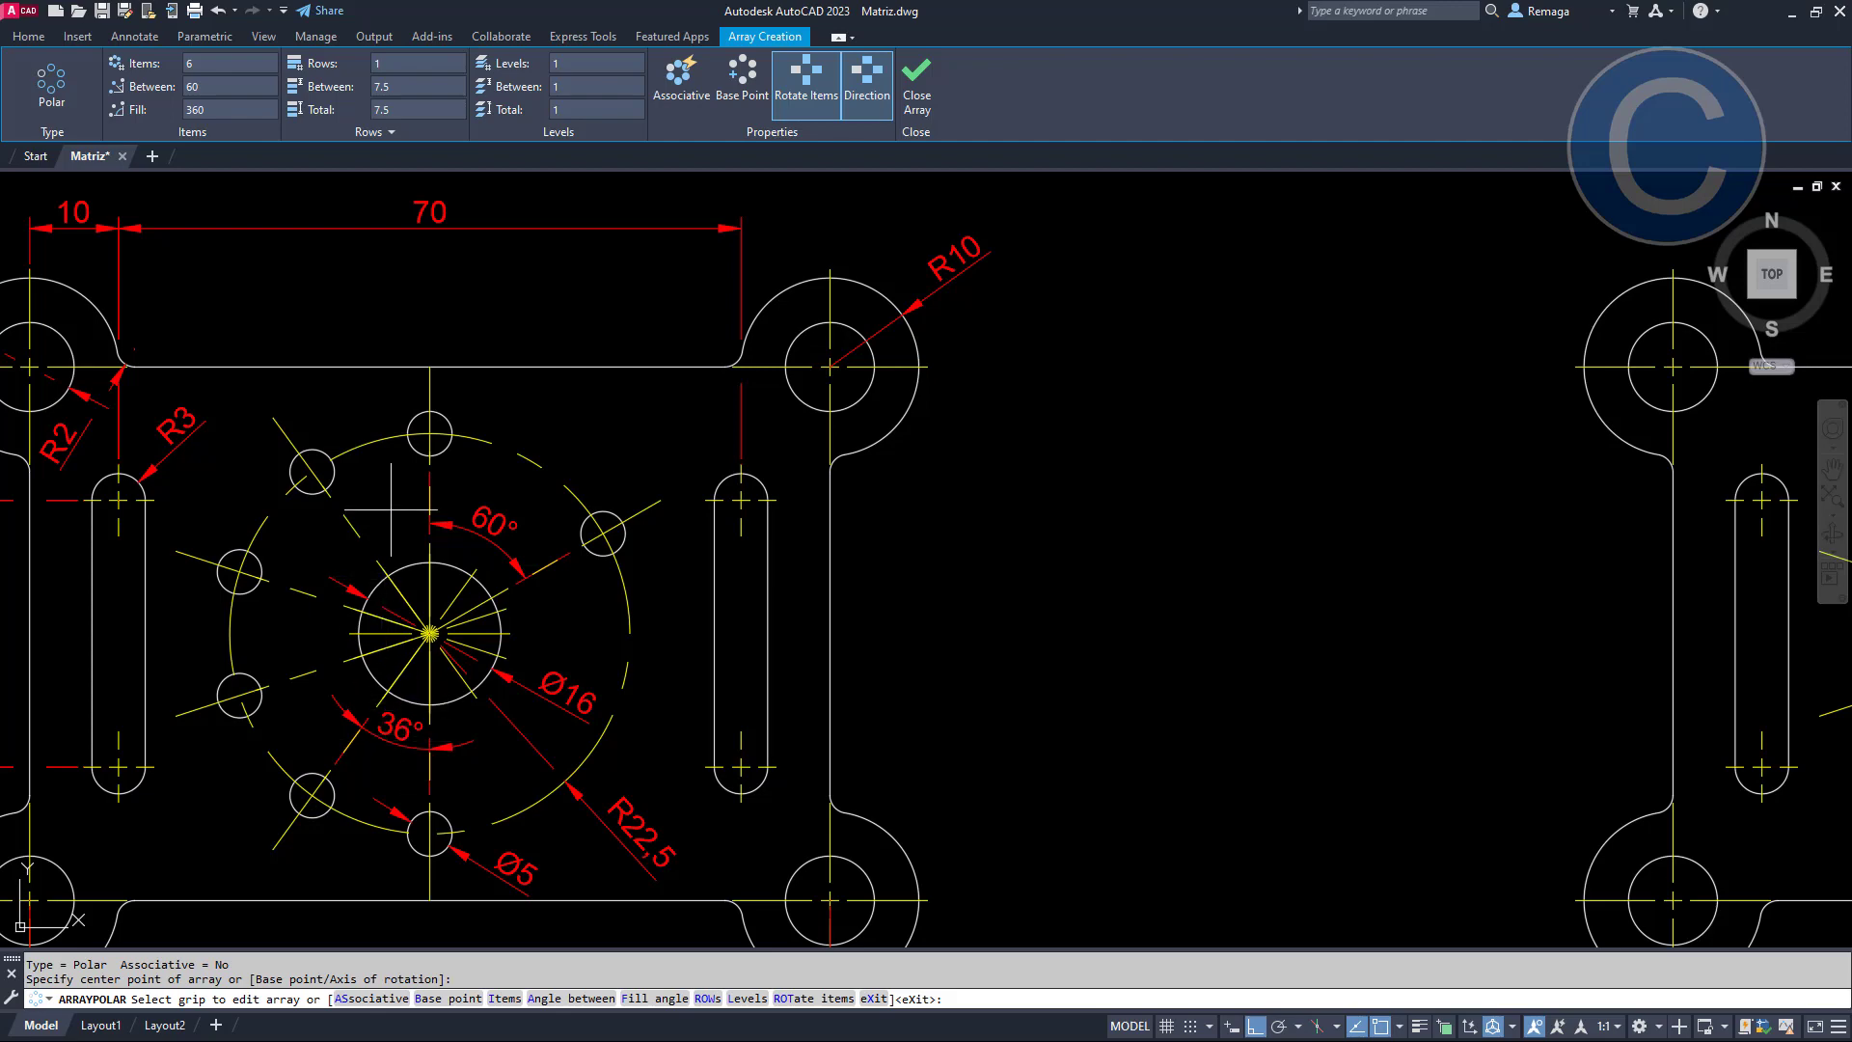
scroll(399, 480, "down", 4)
middle_click_drag(736, 484, 460, 483)
scroll(804, 458, "up", 4)
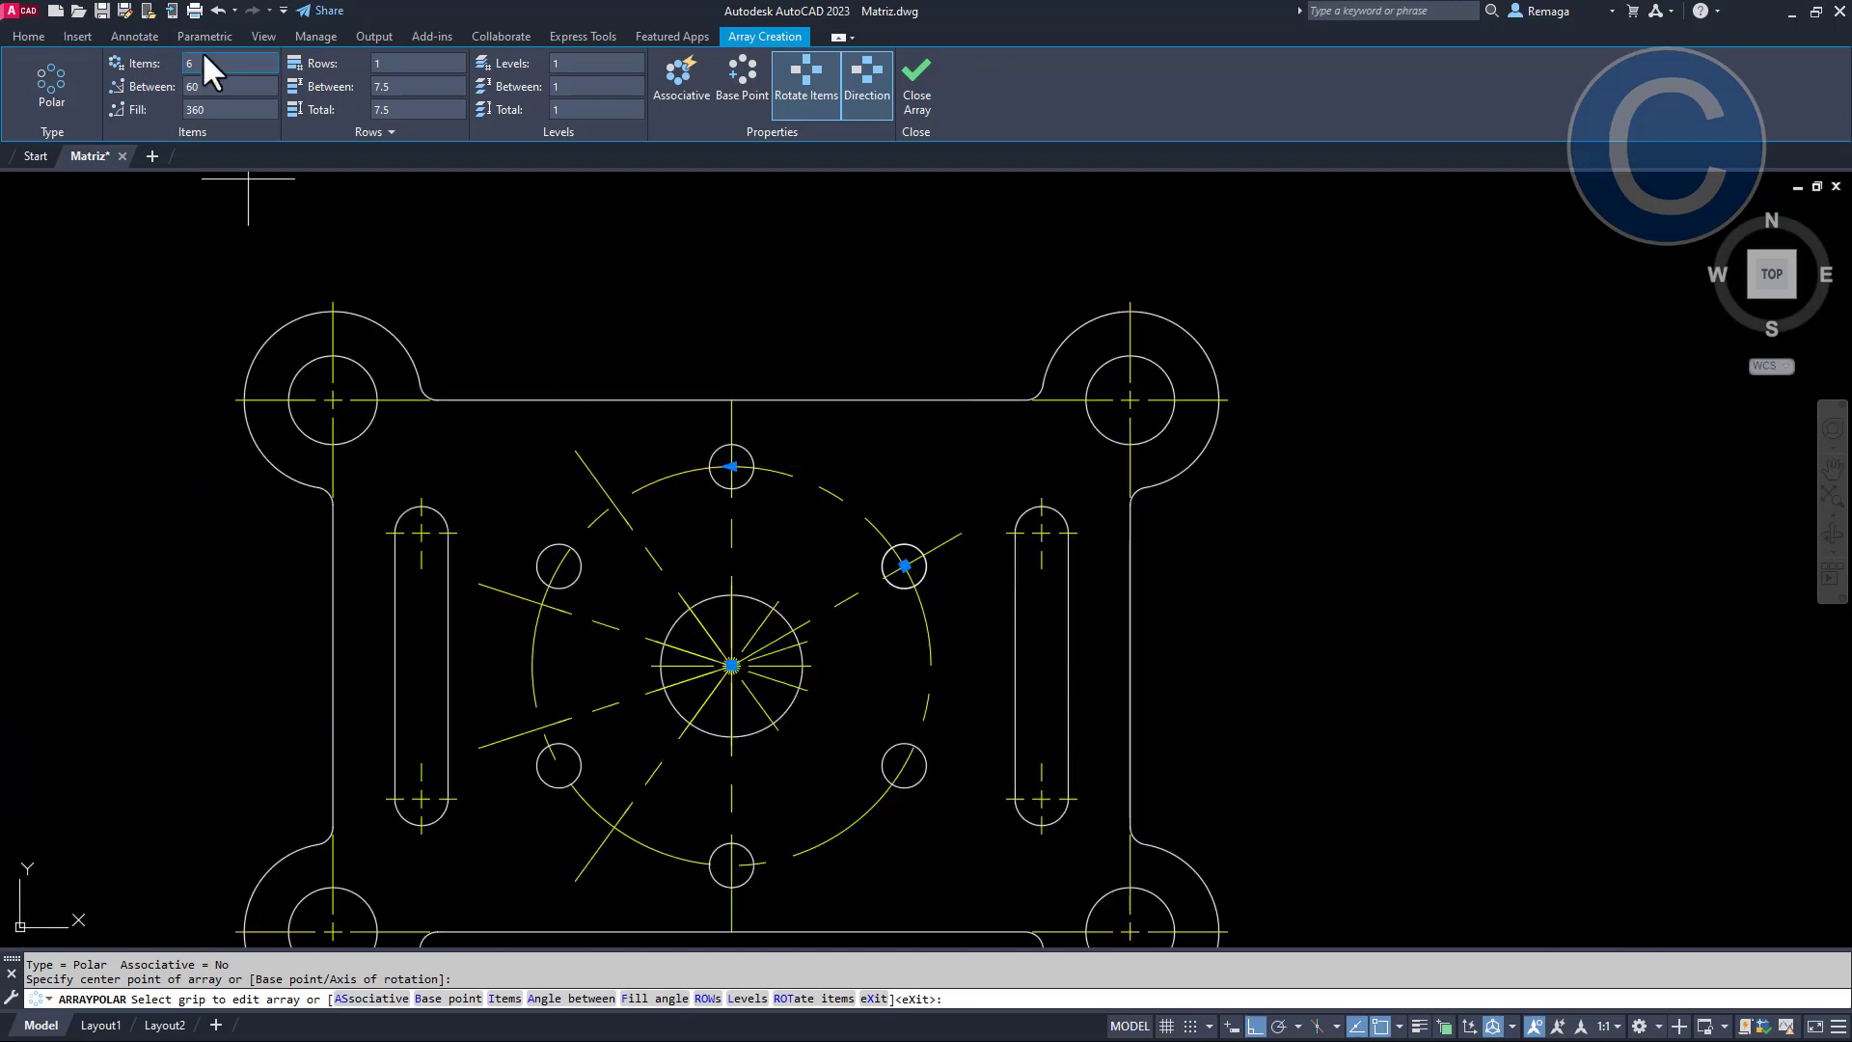
left_click(210, 62)
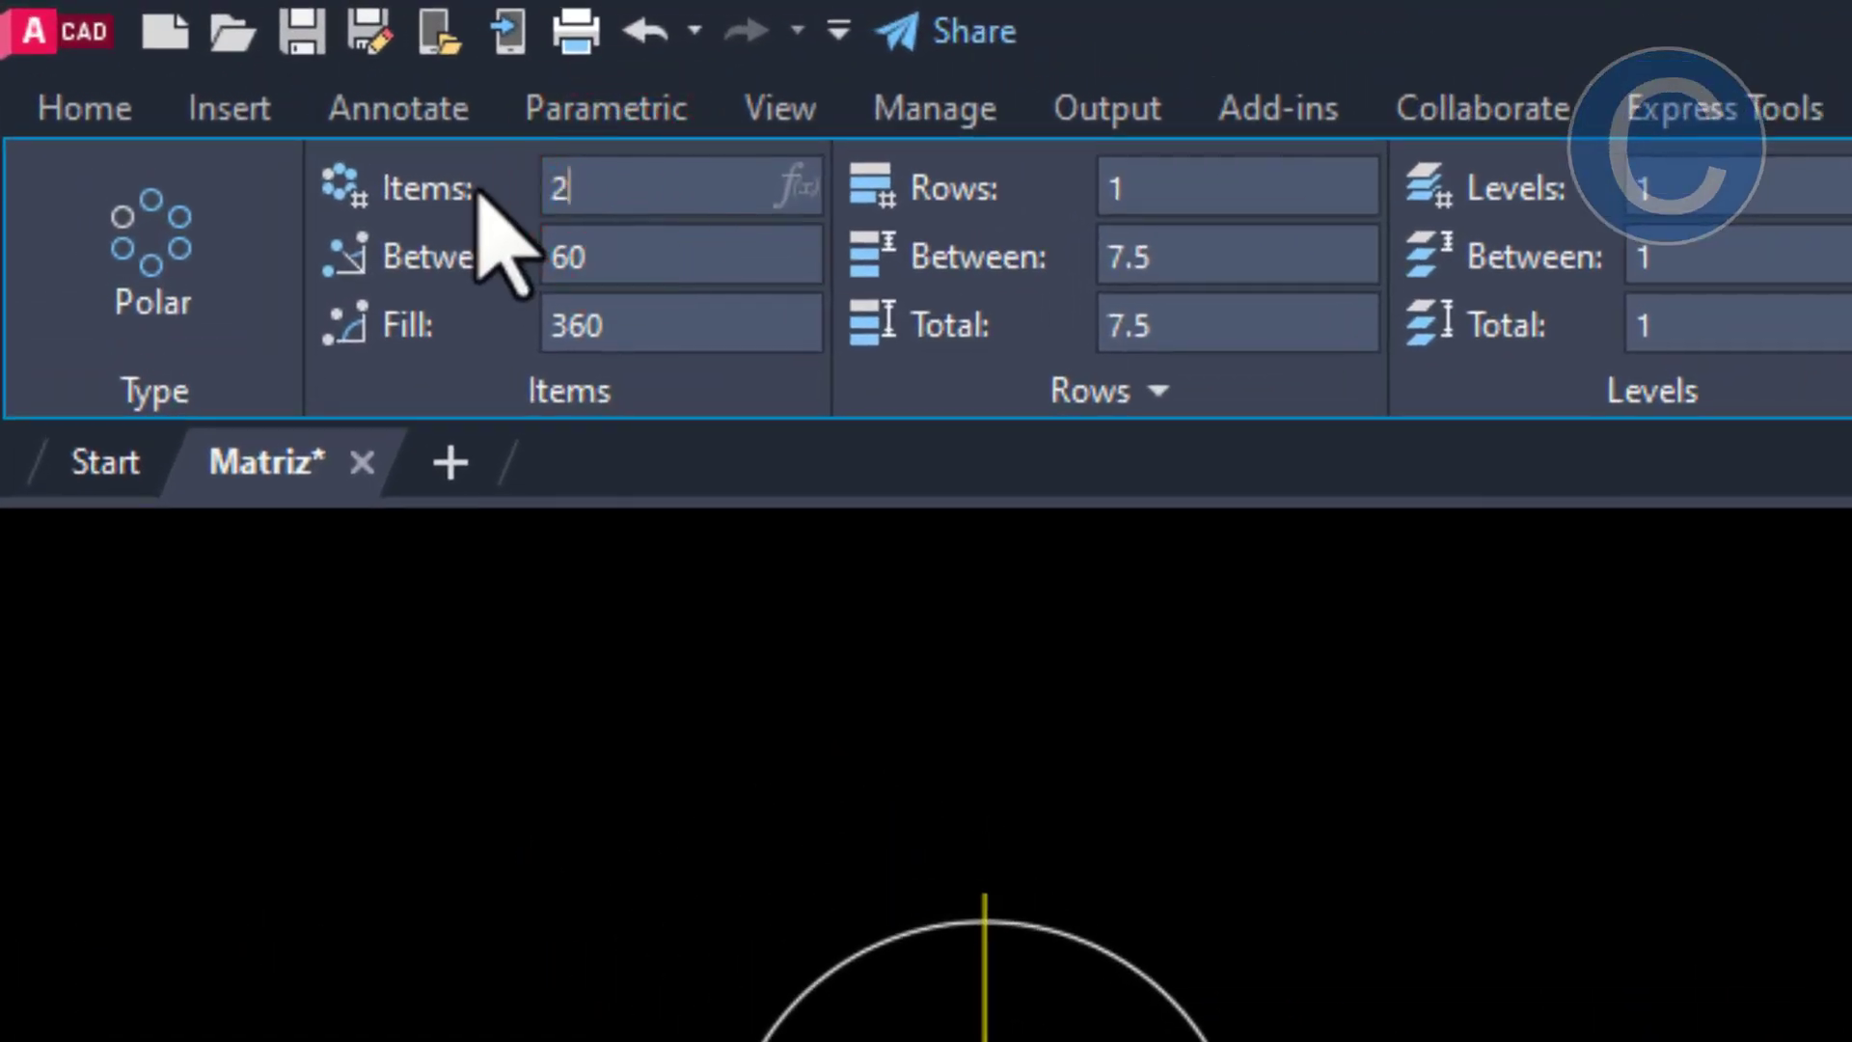
type("2")
key("Return")
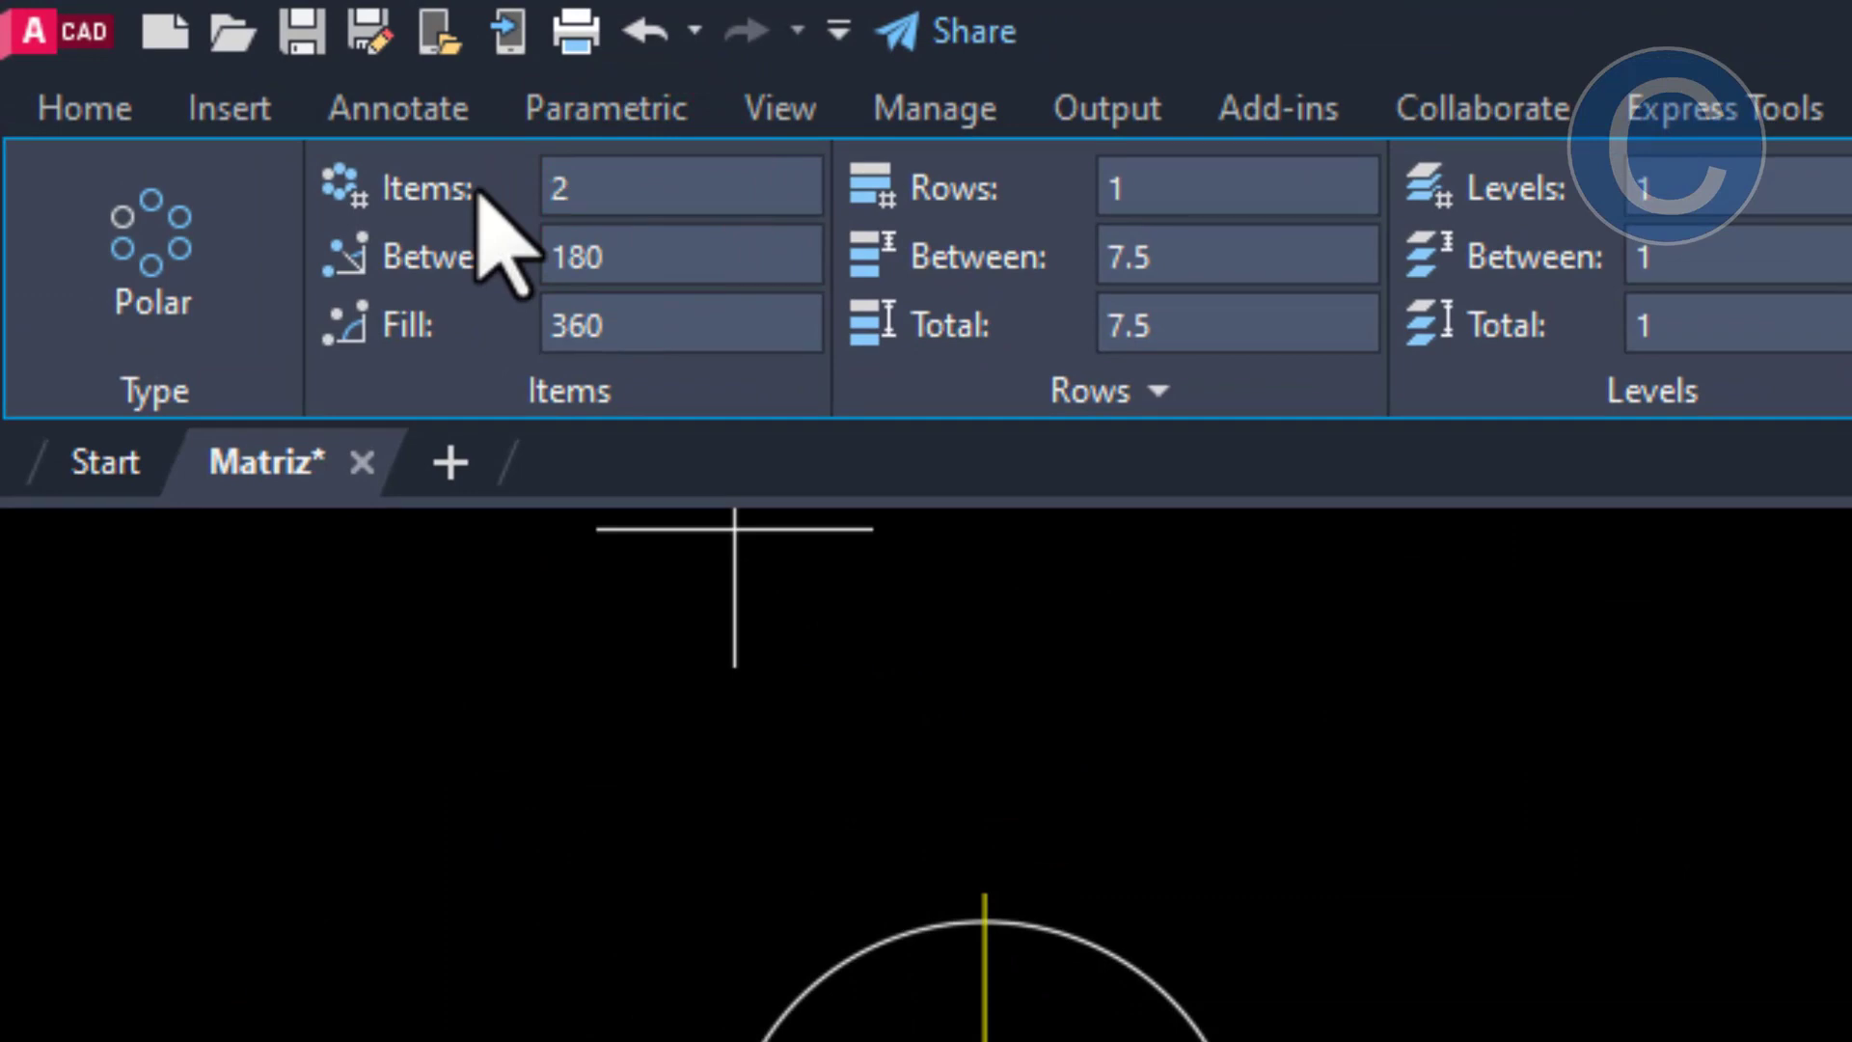
left_click(644, 258)
type("60")
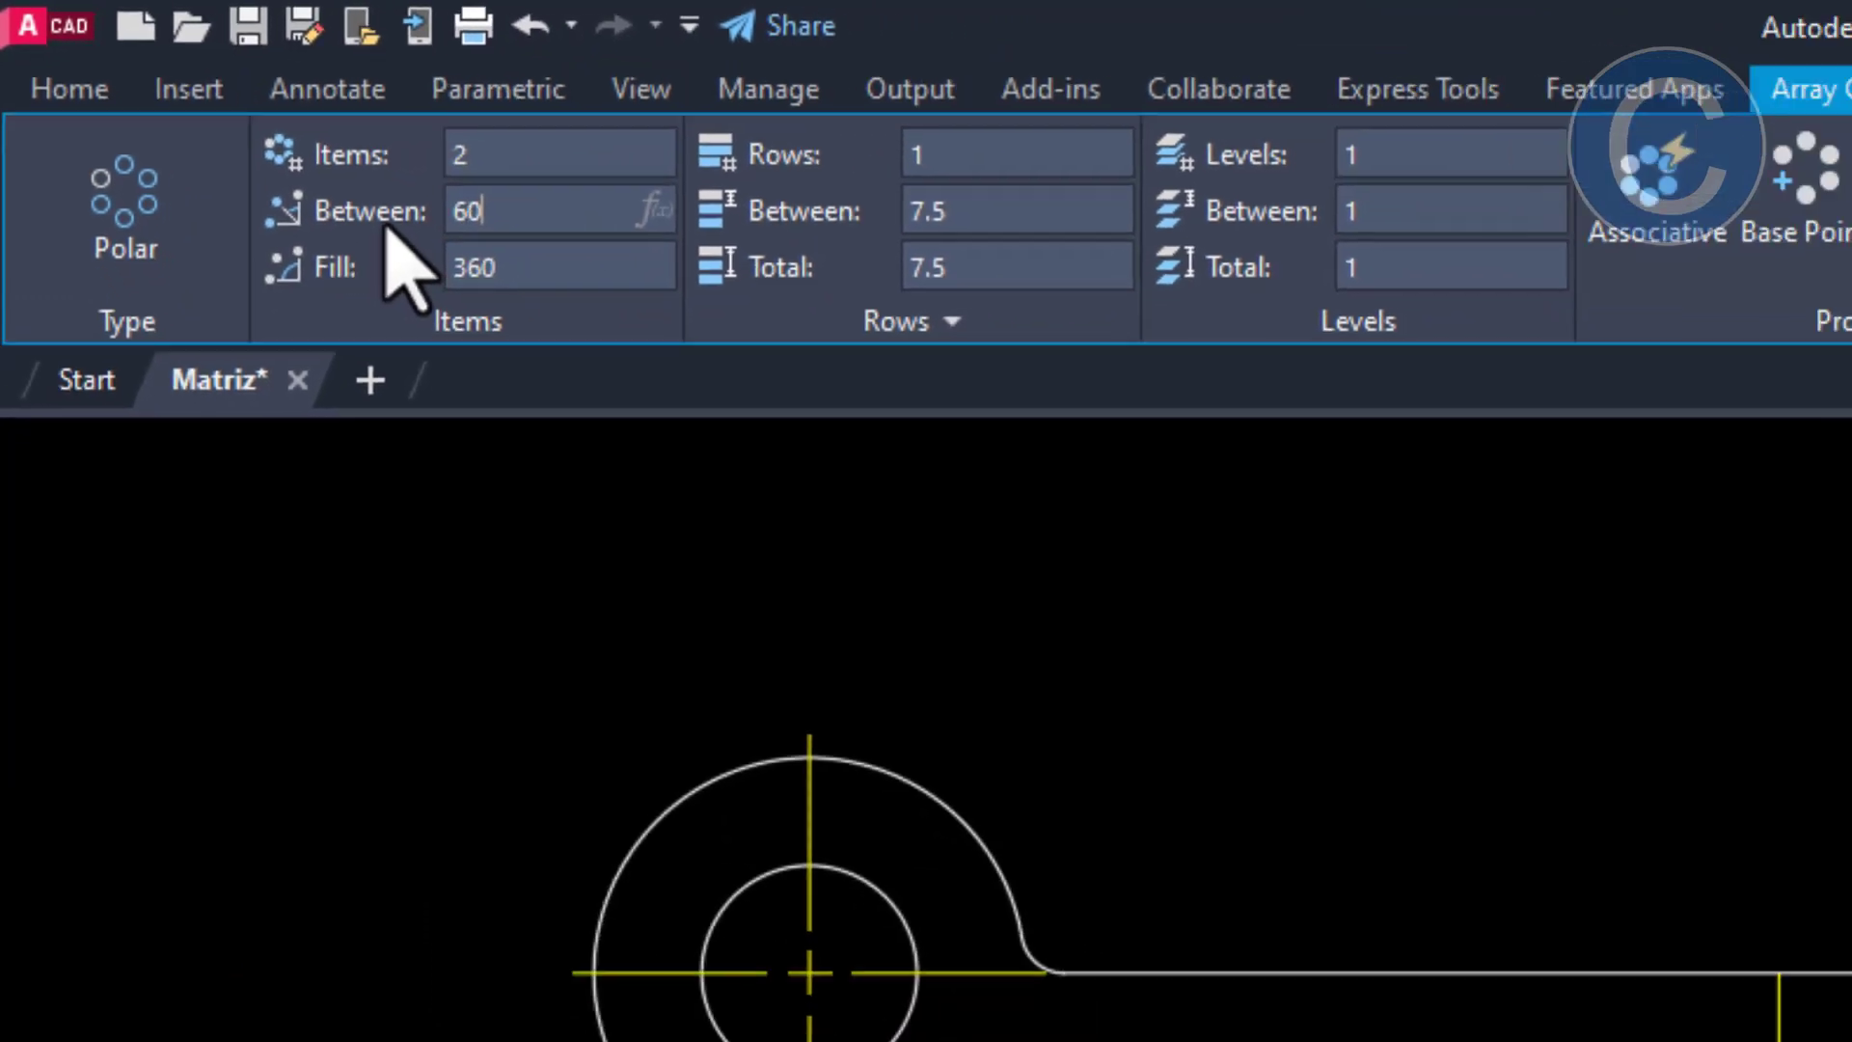
key("Return")
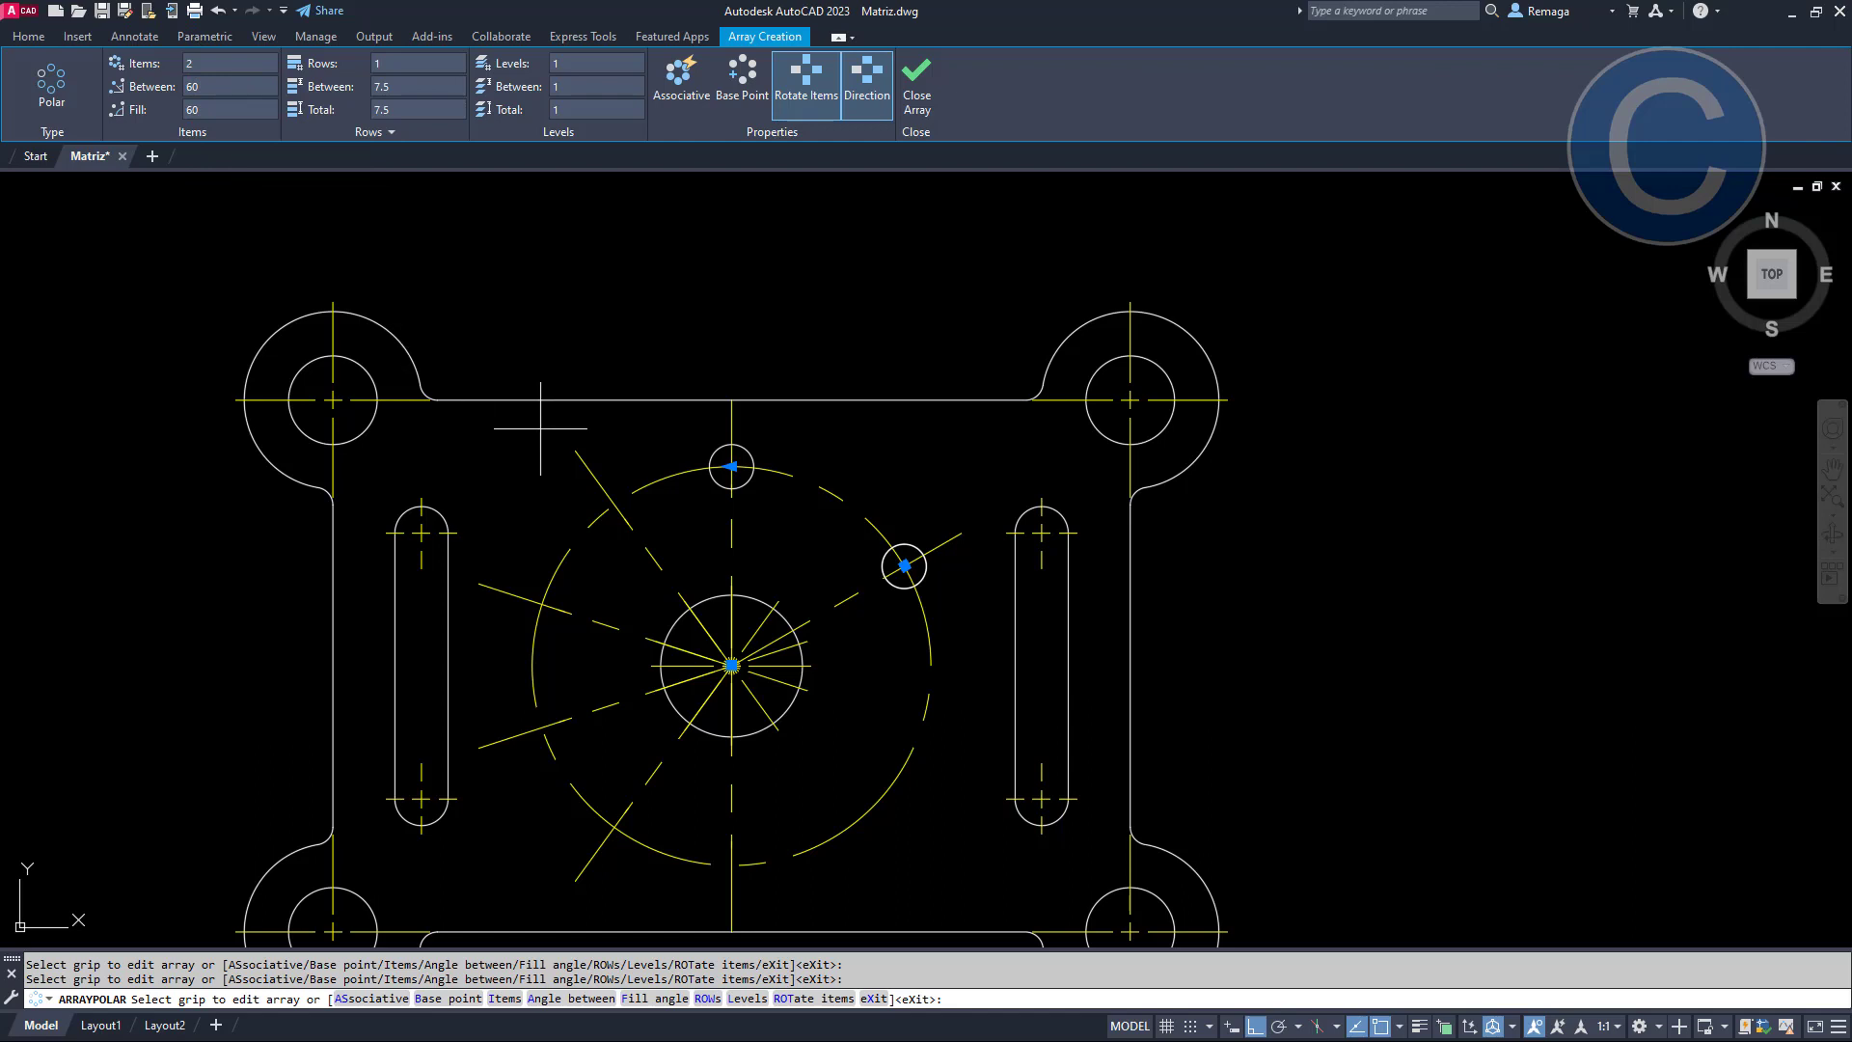
left_click(918, 81)
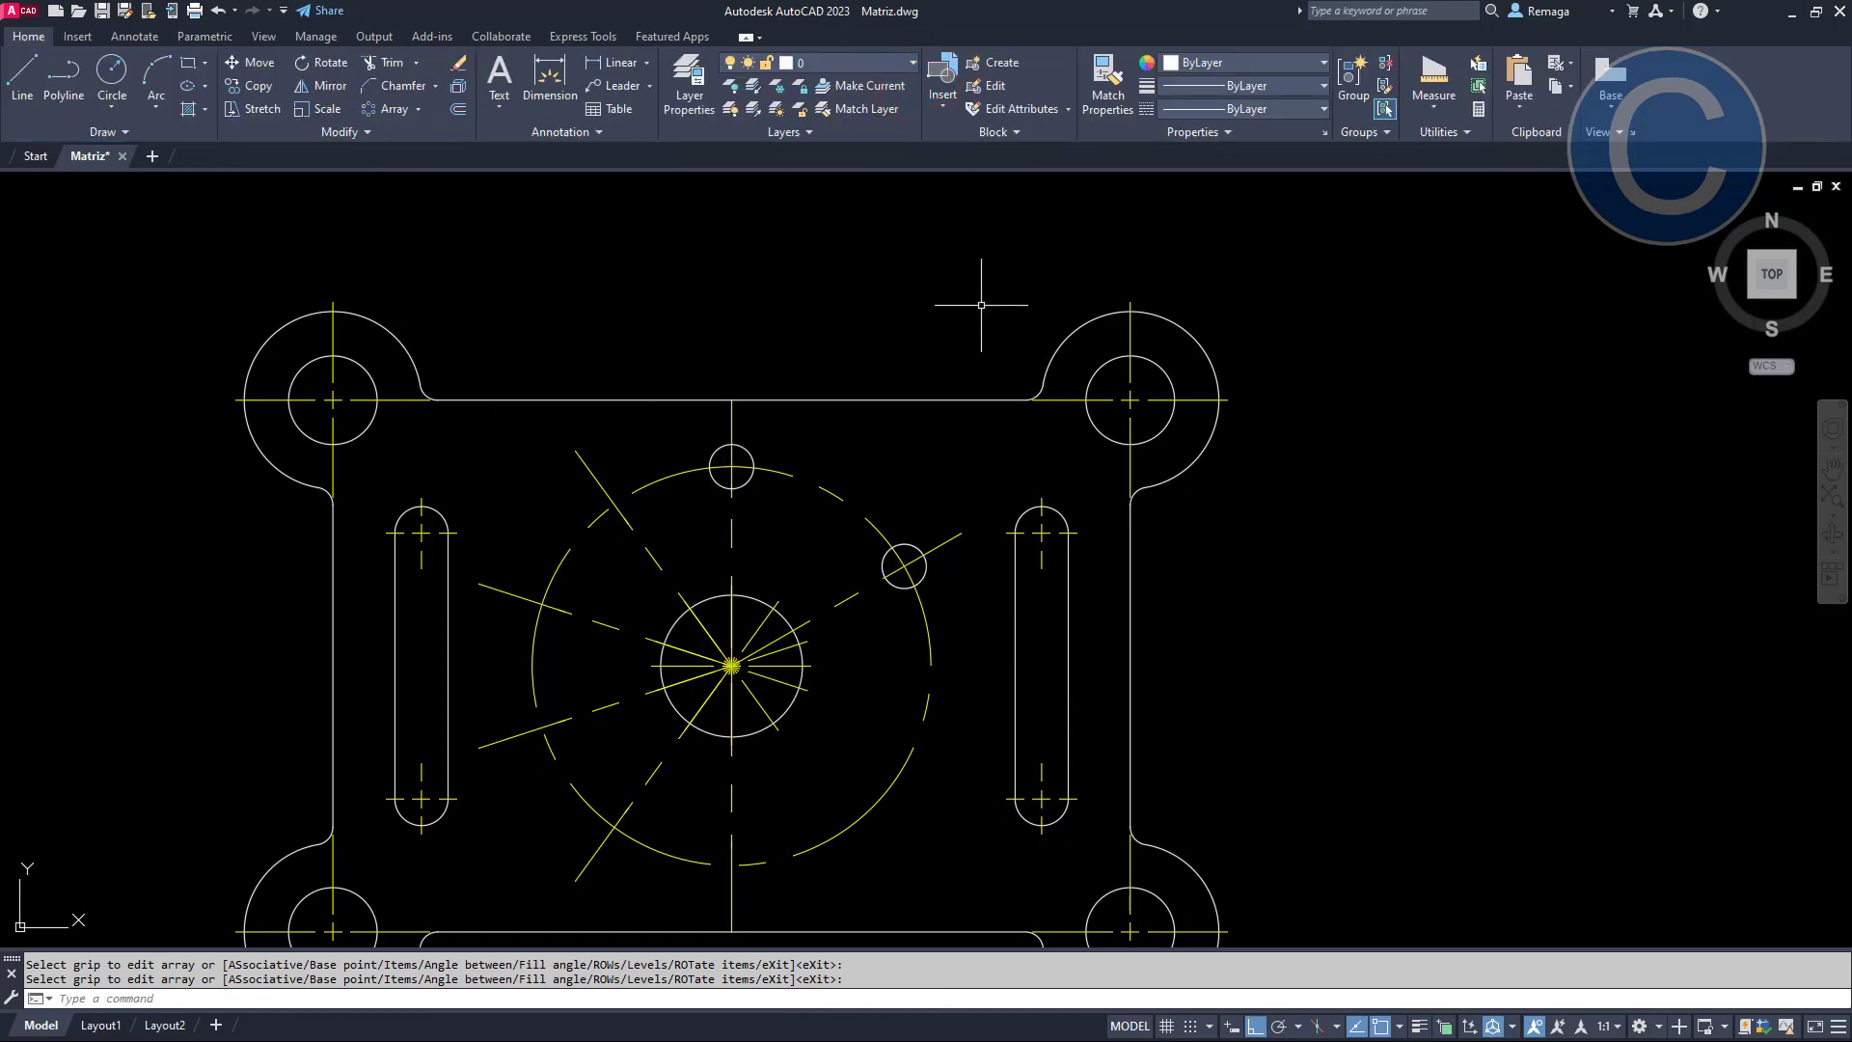
Freeze the Centro layer by picking one of the yellow centre lines on the plate
left_click(778, 87)
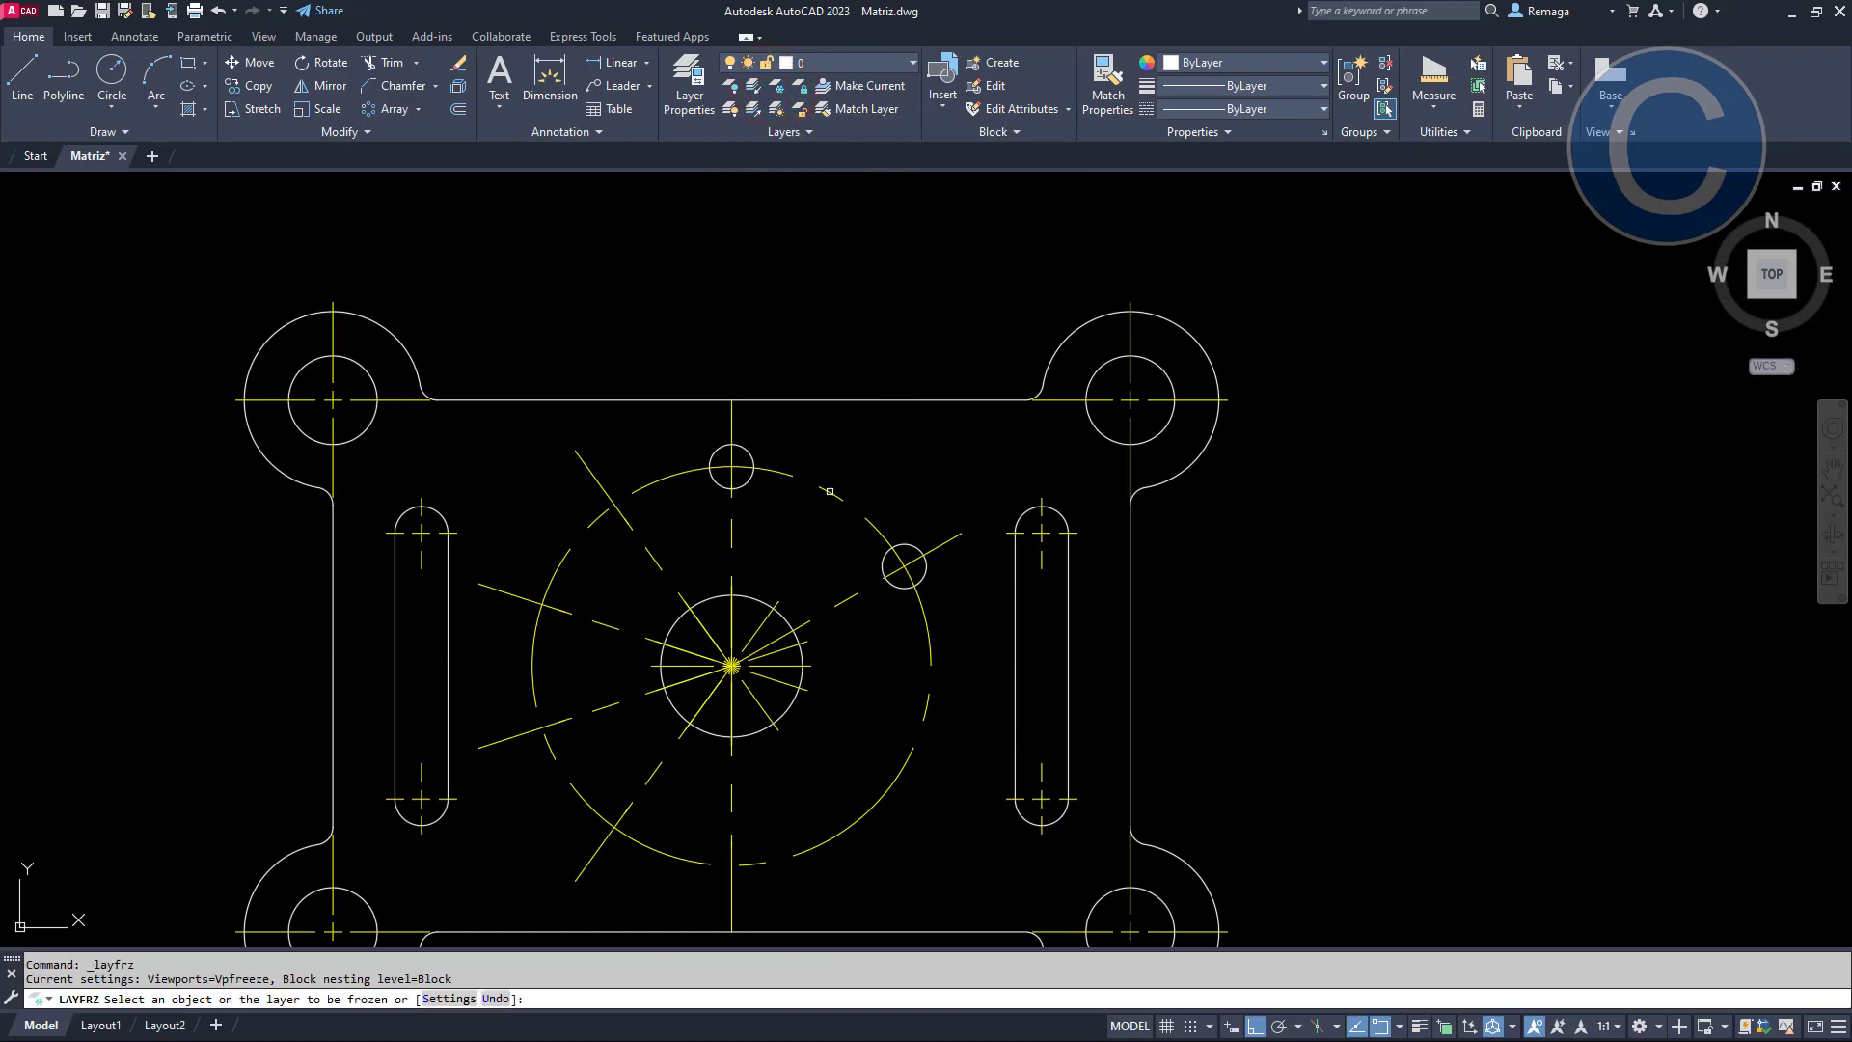
left_click(830, 492)
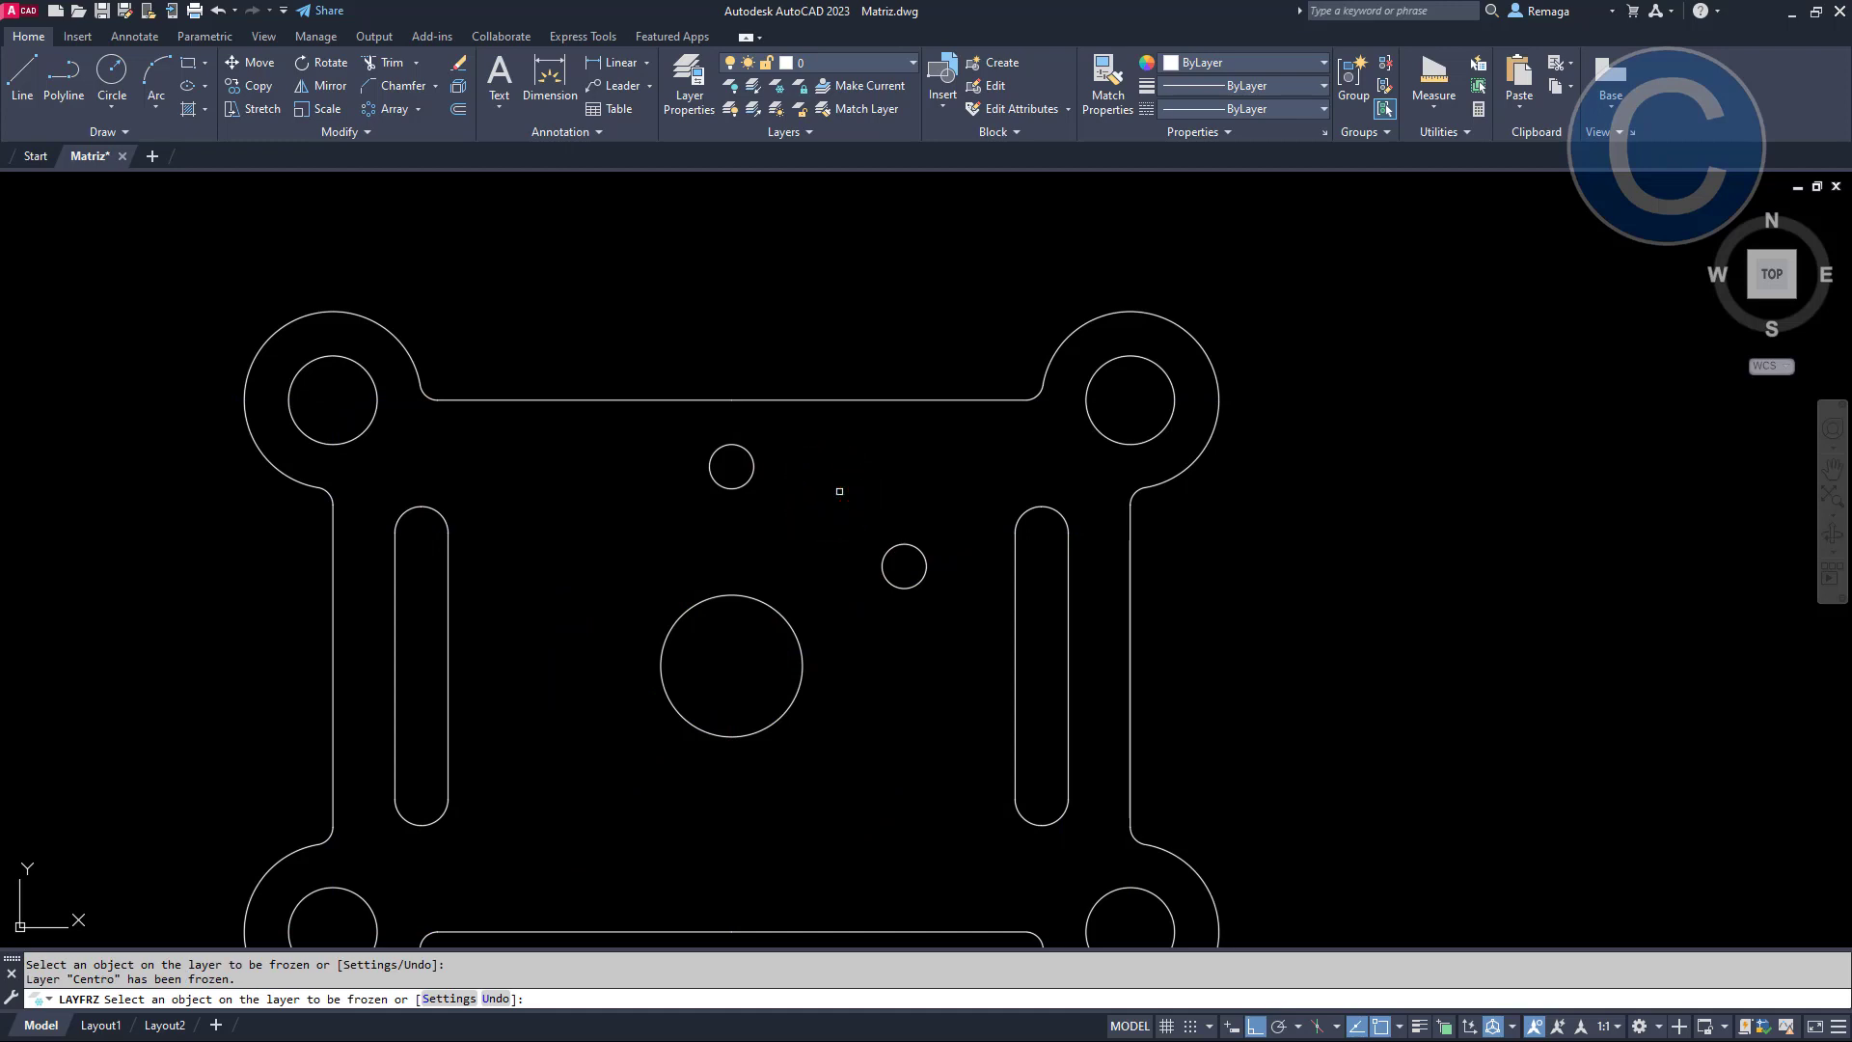
key("Escape")
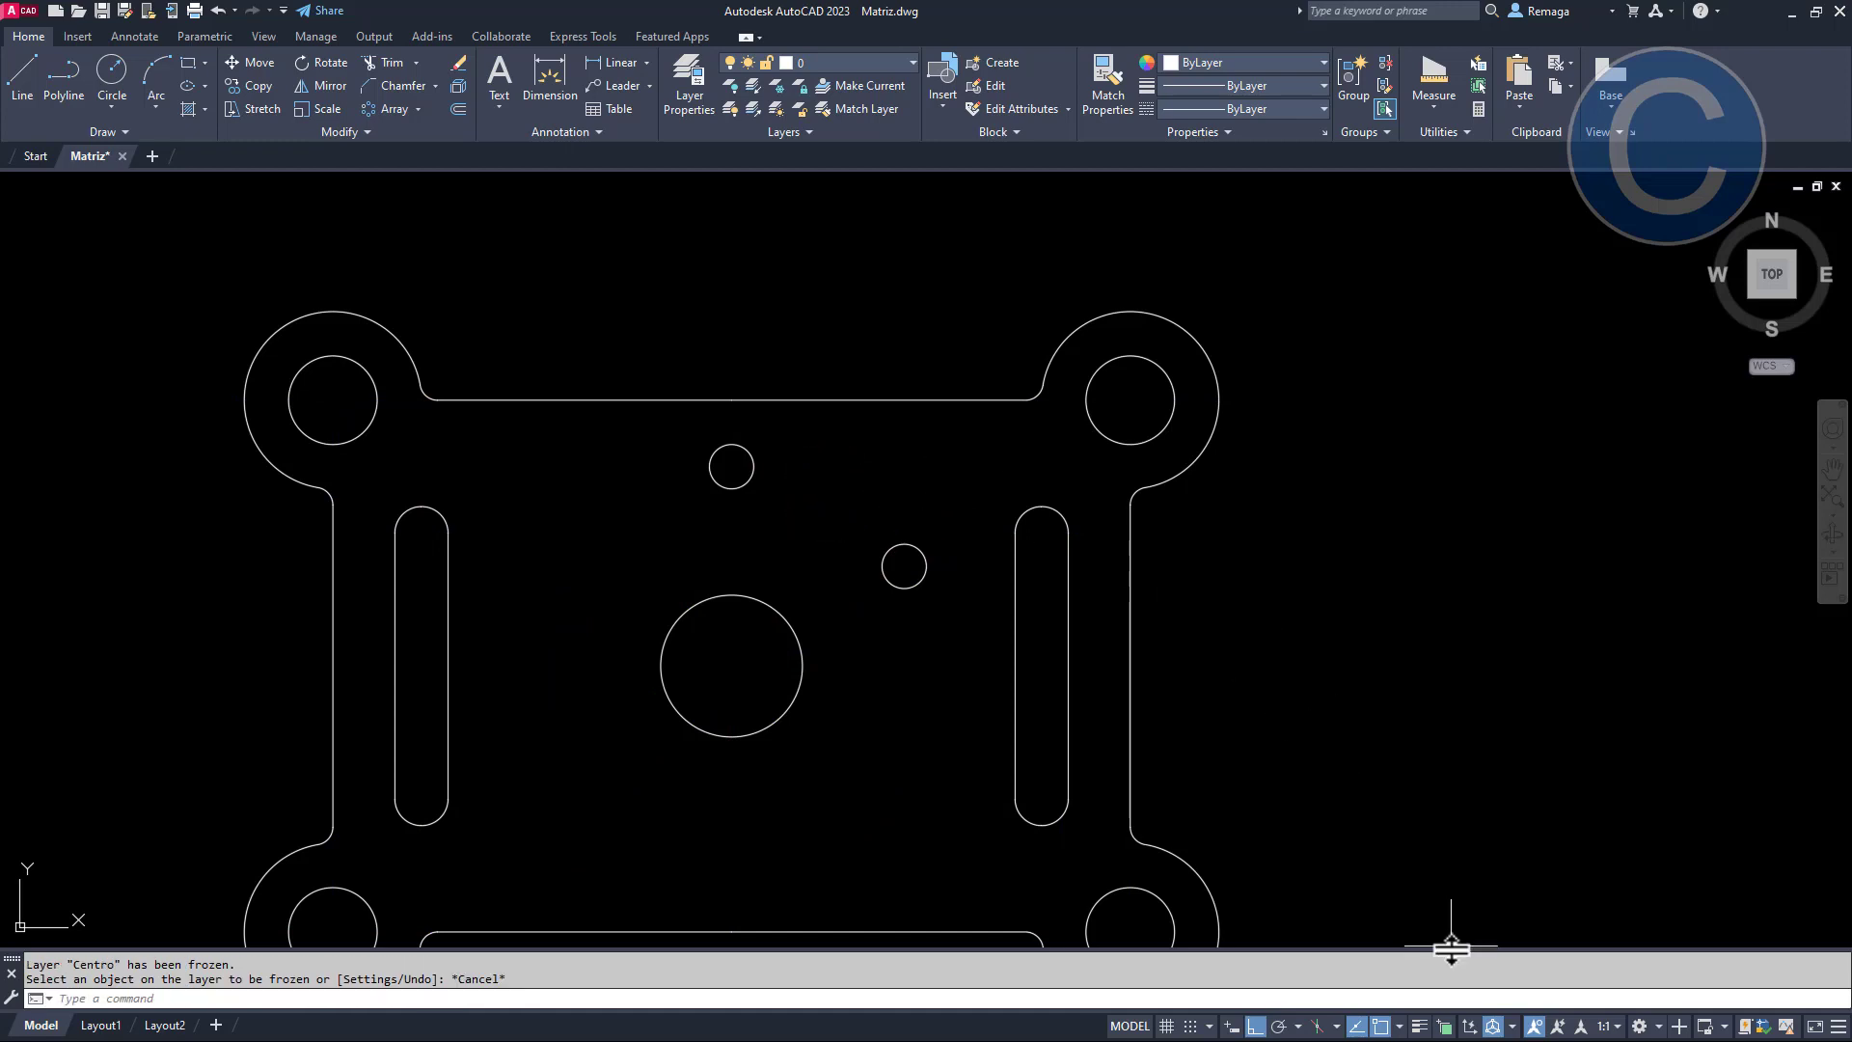
Turn off the Midpoint and Endpoint object snaps, leaving the Center snap on
left_click(1400, 1026)
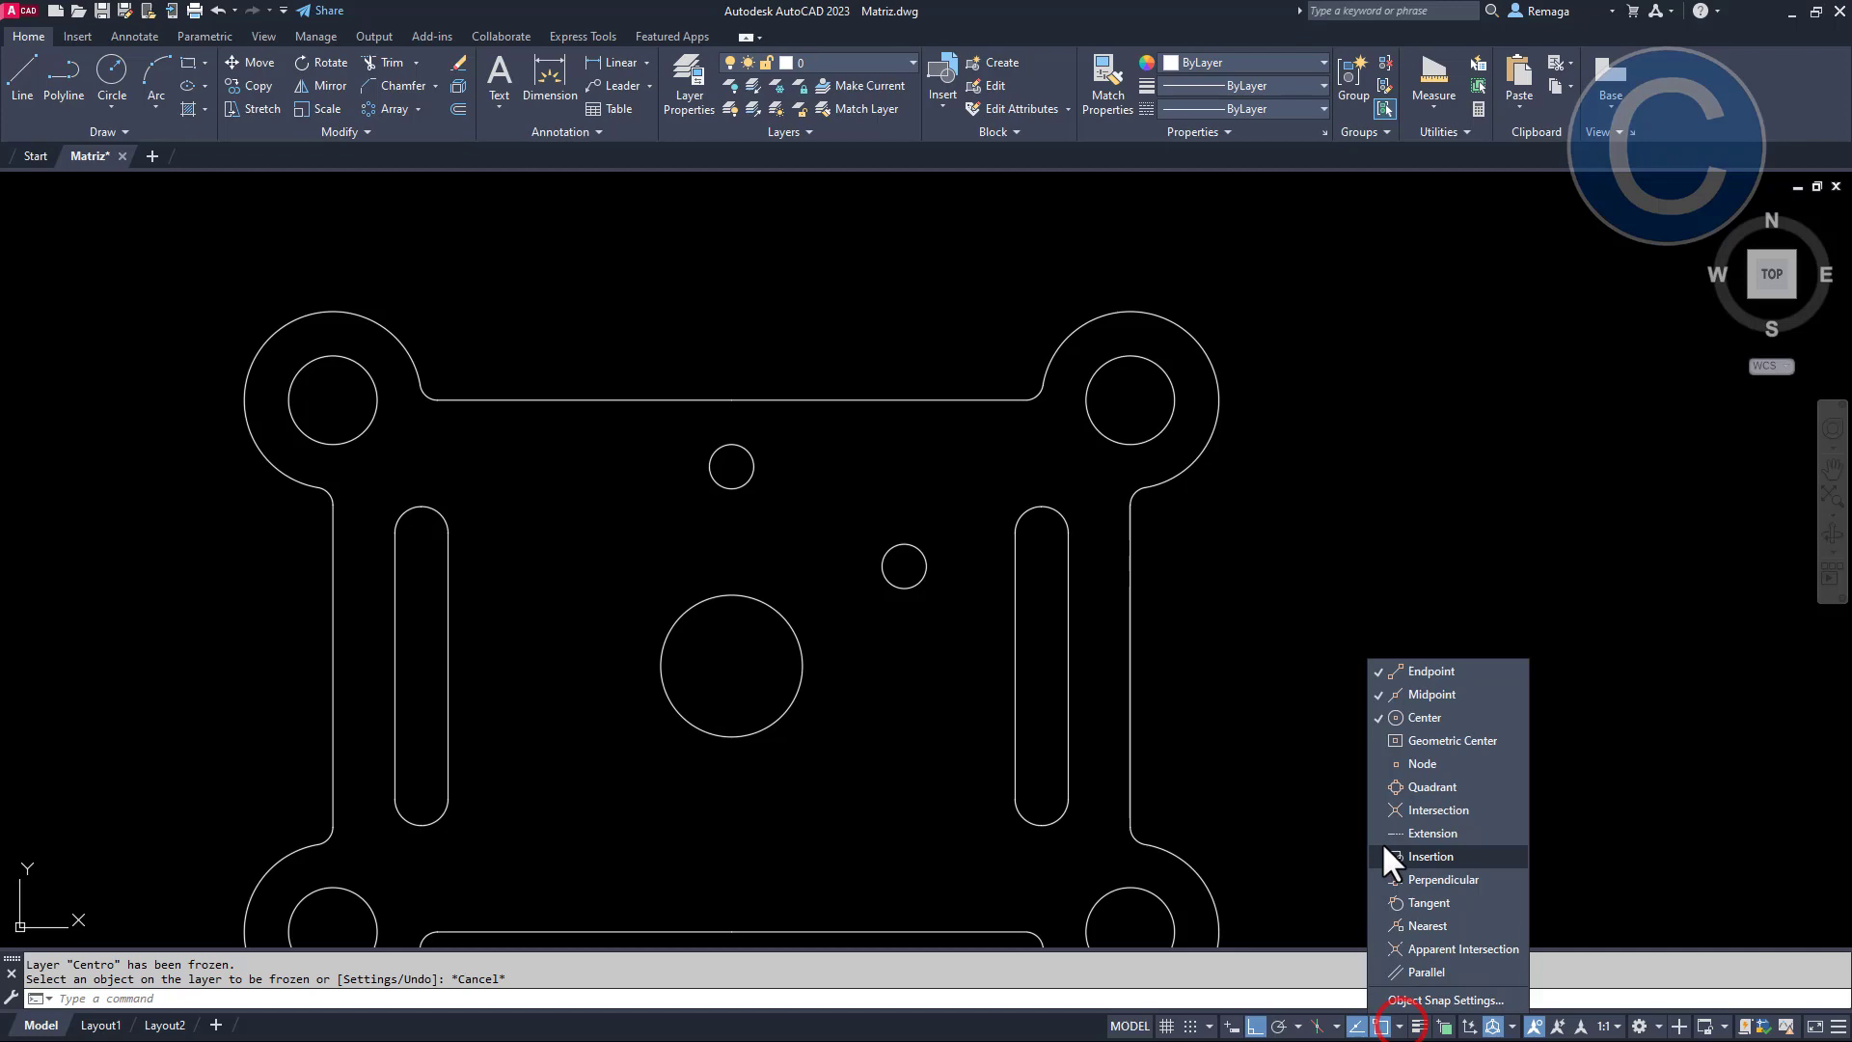
left_click(1377, 699)
left_click(1377, 674)
left_click(1393, 589)
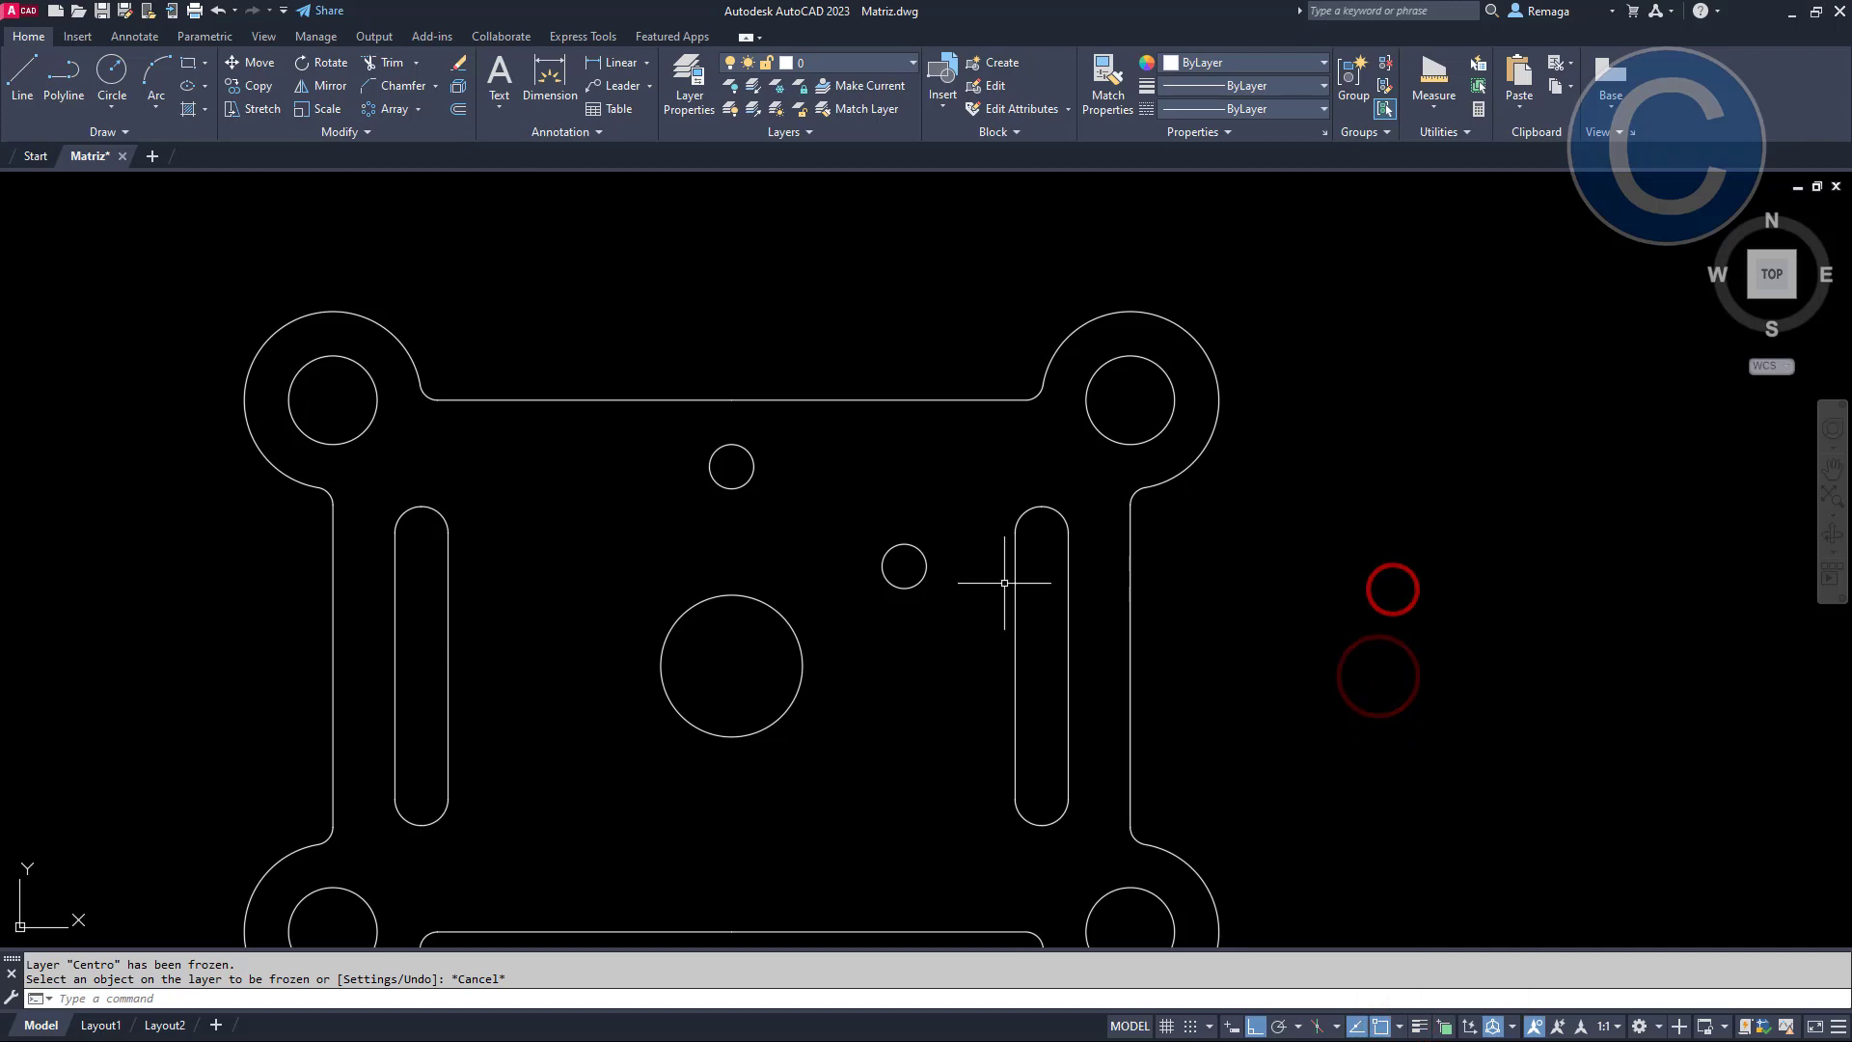
Start a polar array of the small circle directly above the large central circle, using the large circle's centre as the array centre
middle_click_drag(972, 583, 1363, 513)
scroll(765, 575, "down", 4)
middle_click_drag(660, 579, 860, 566)
scroll(381, 539, "up", 4)
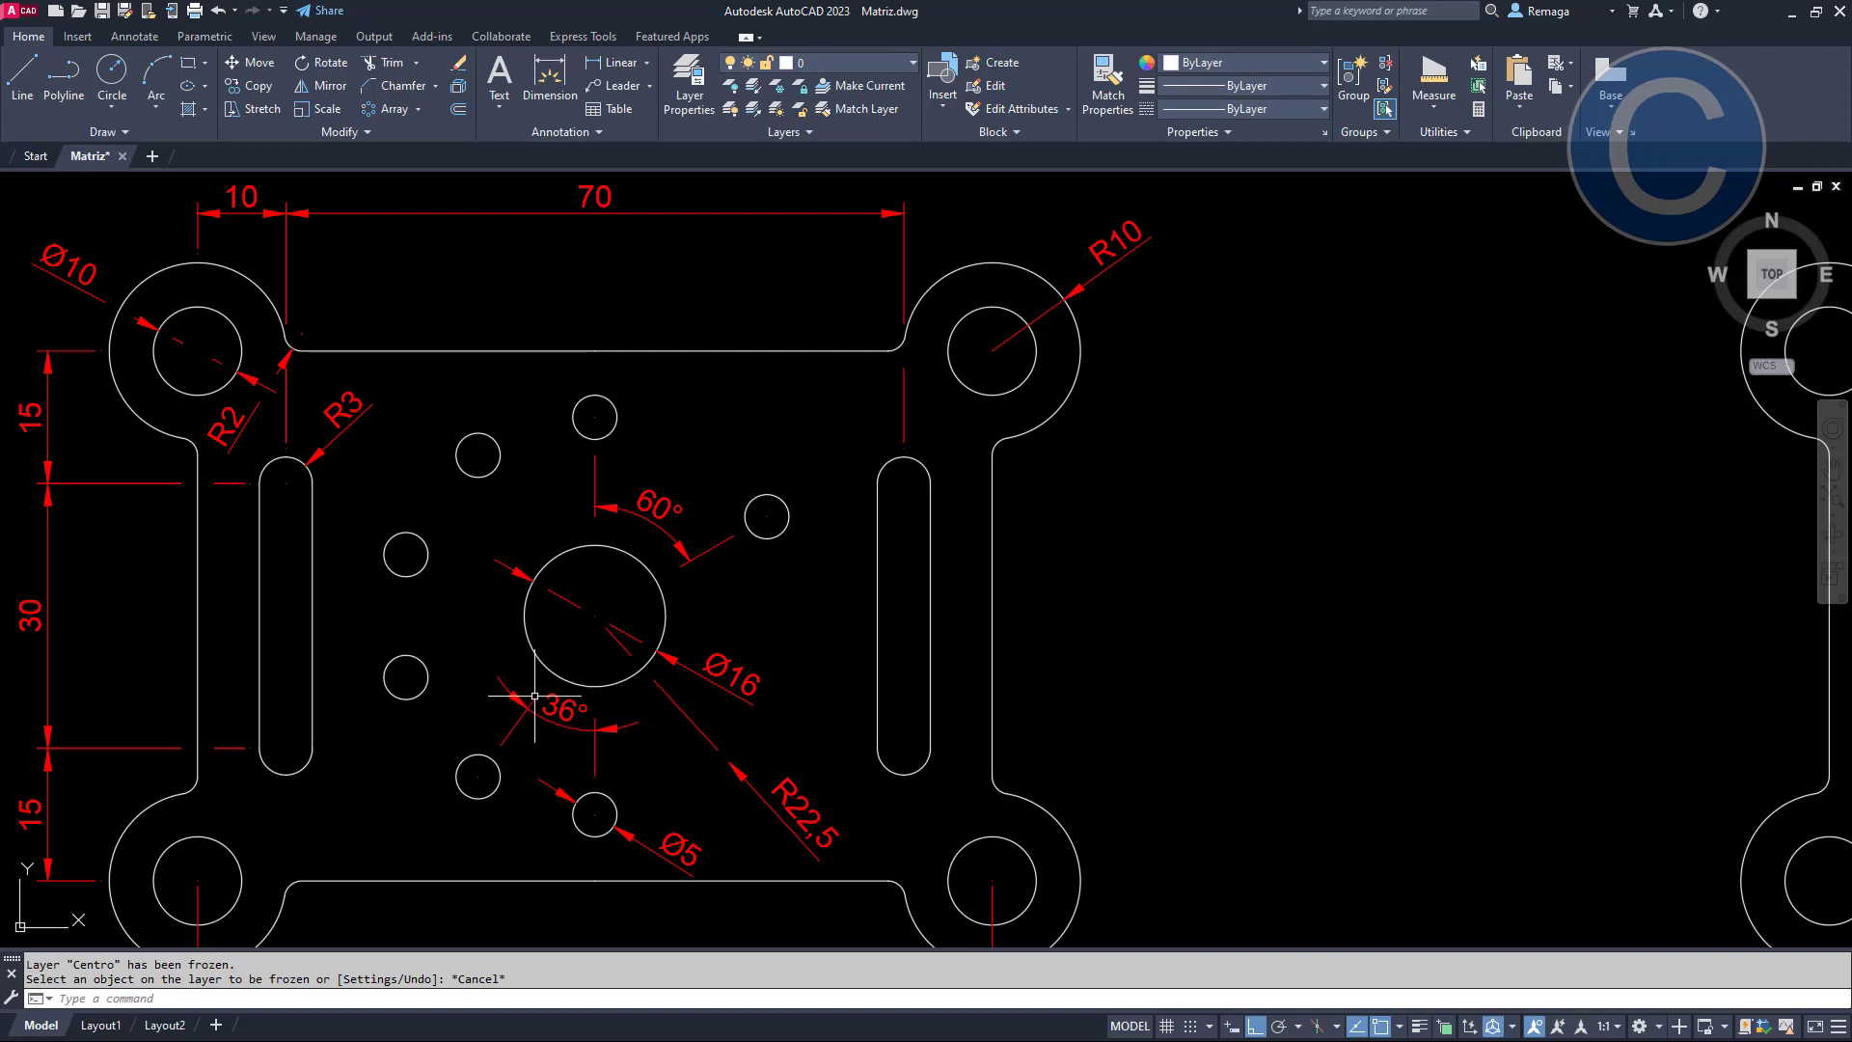
scroll(1346, 396, "down", 2)
middle_click_drag(1369, 405, 579, 401)
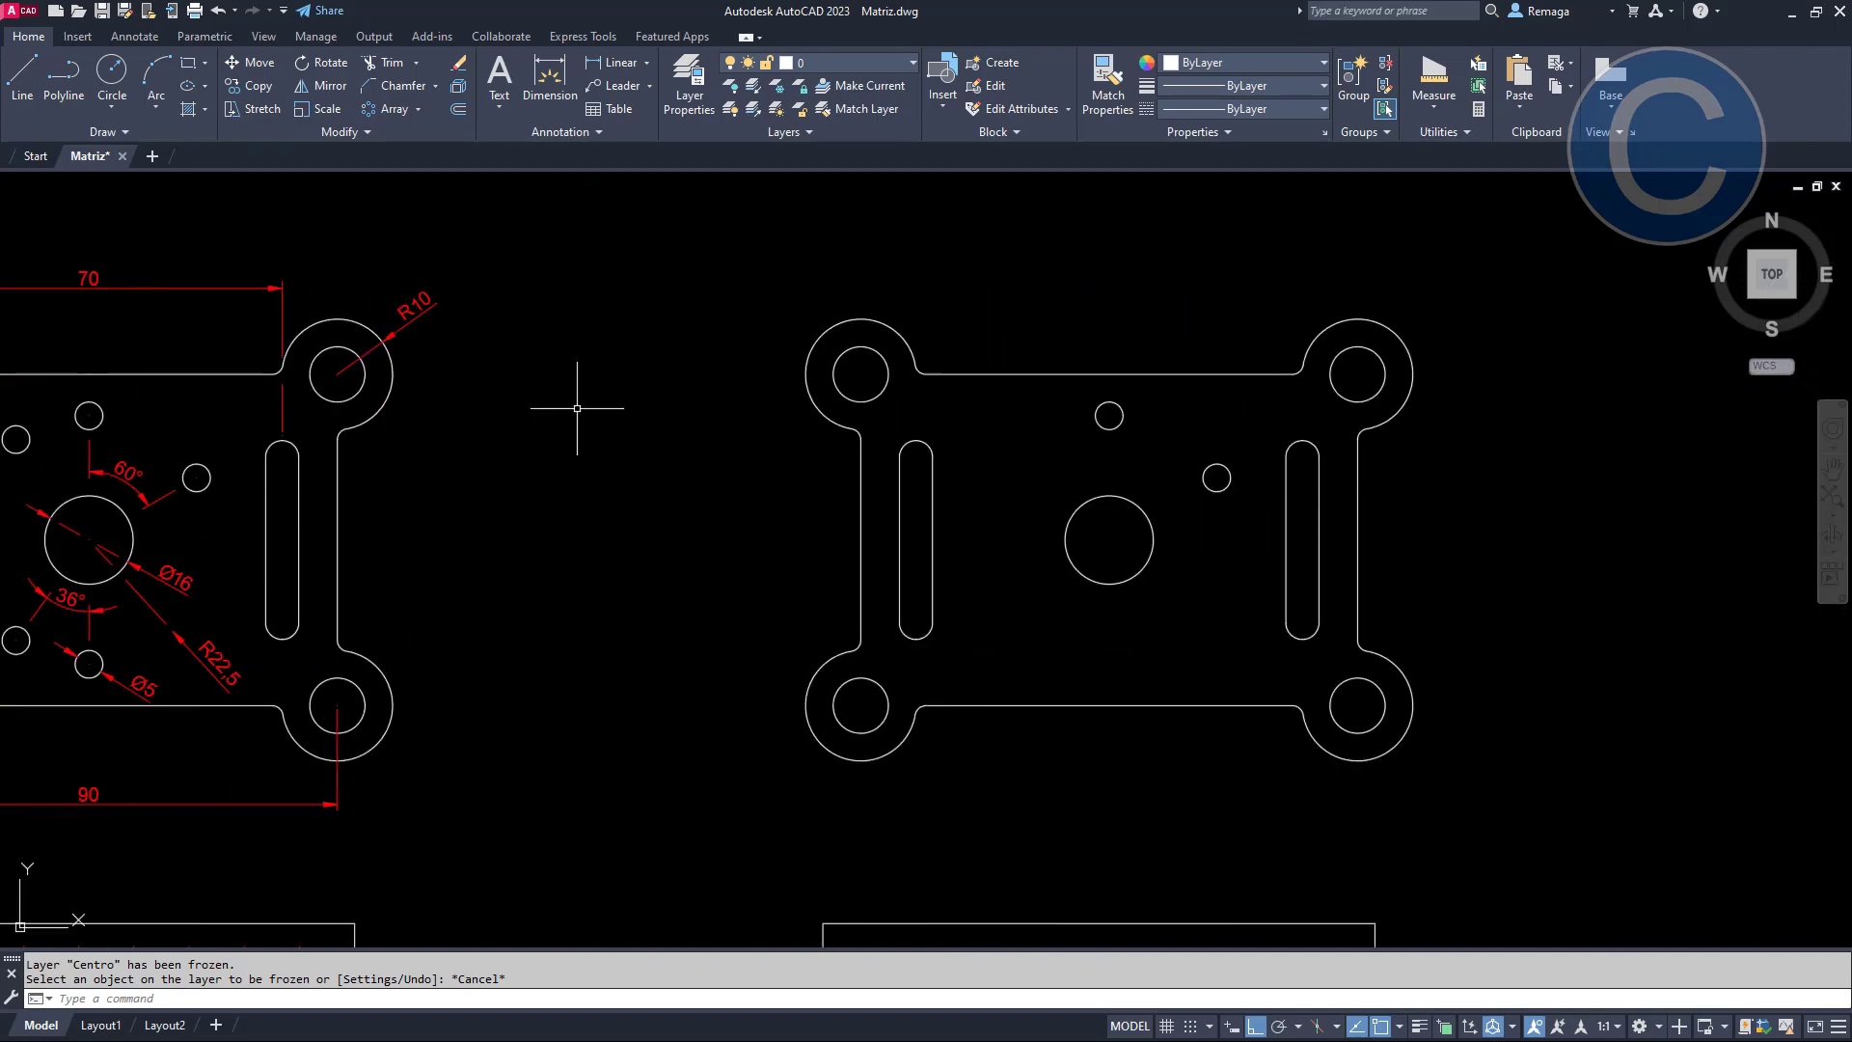
scroll(1466, 557, "up", 2)
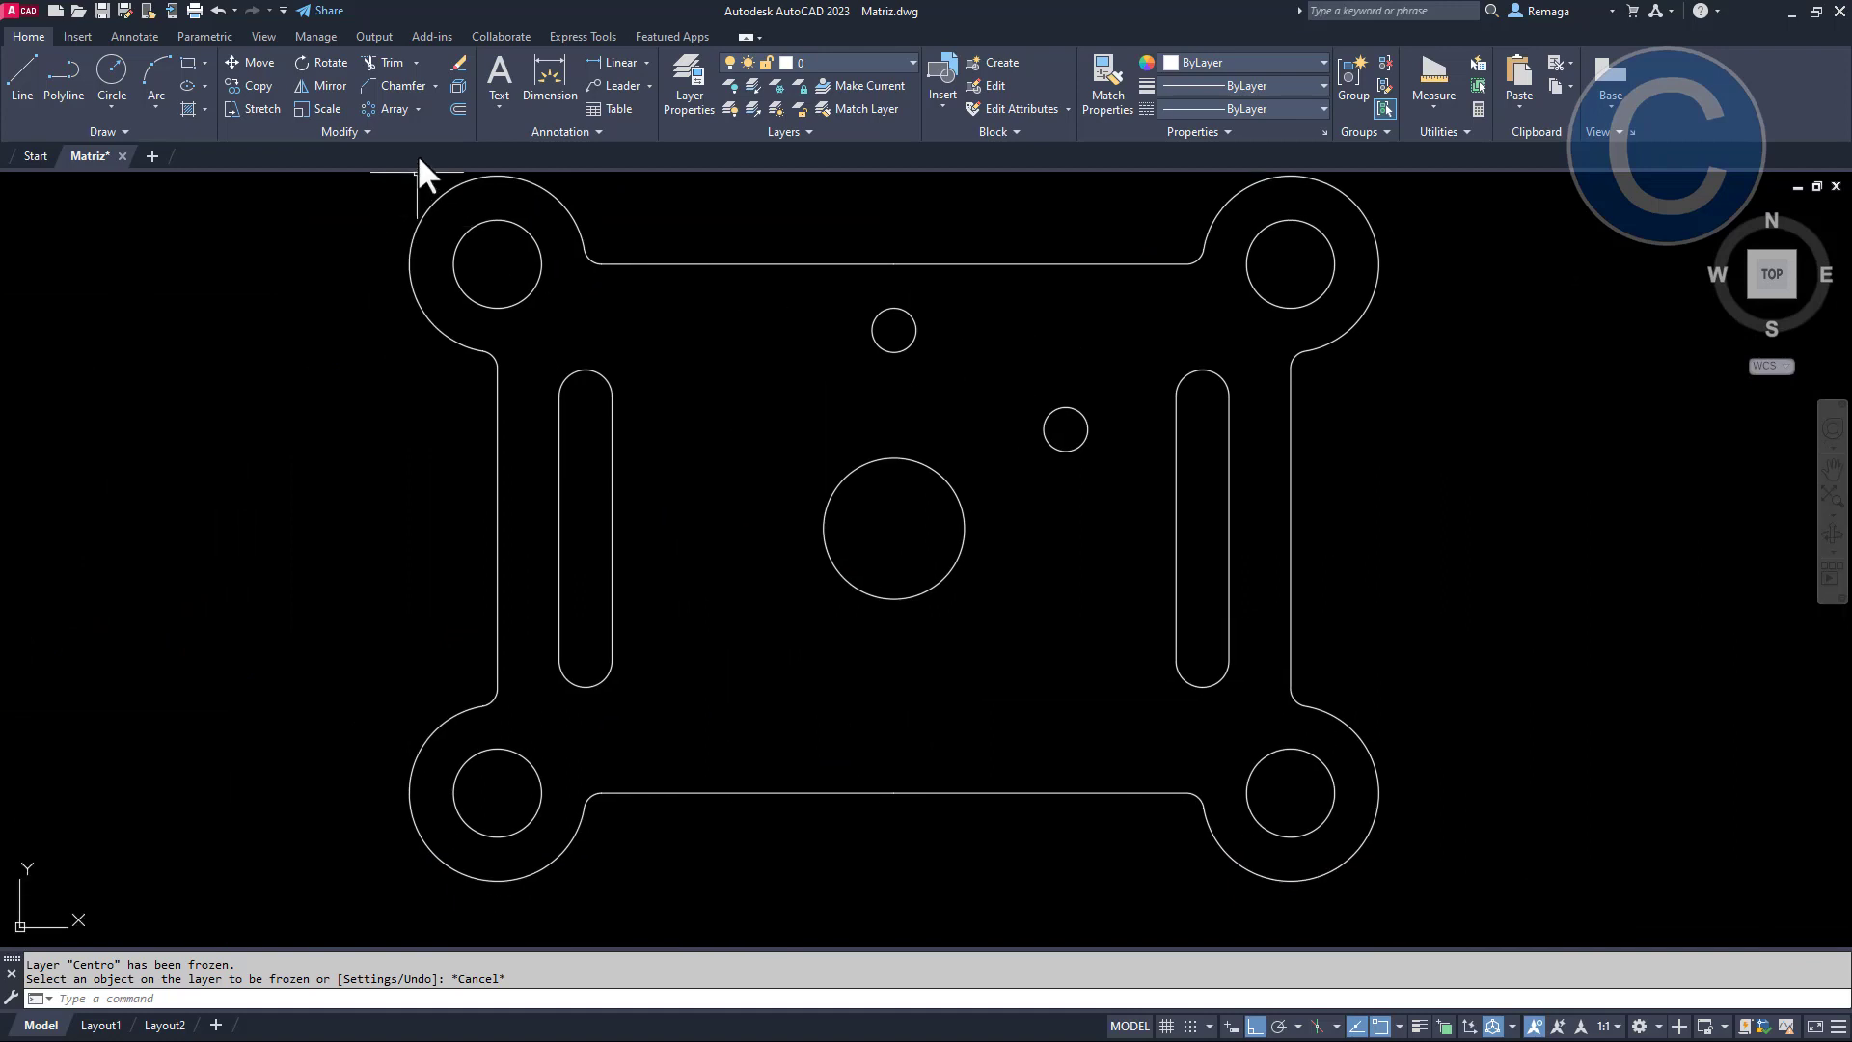
left_click(415, 104)
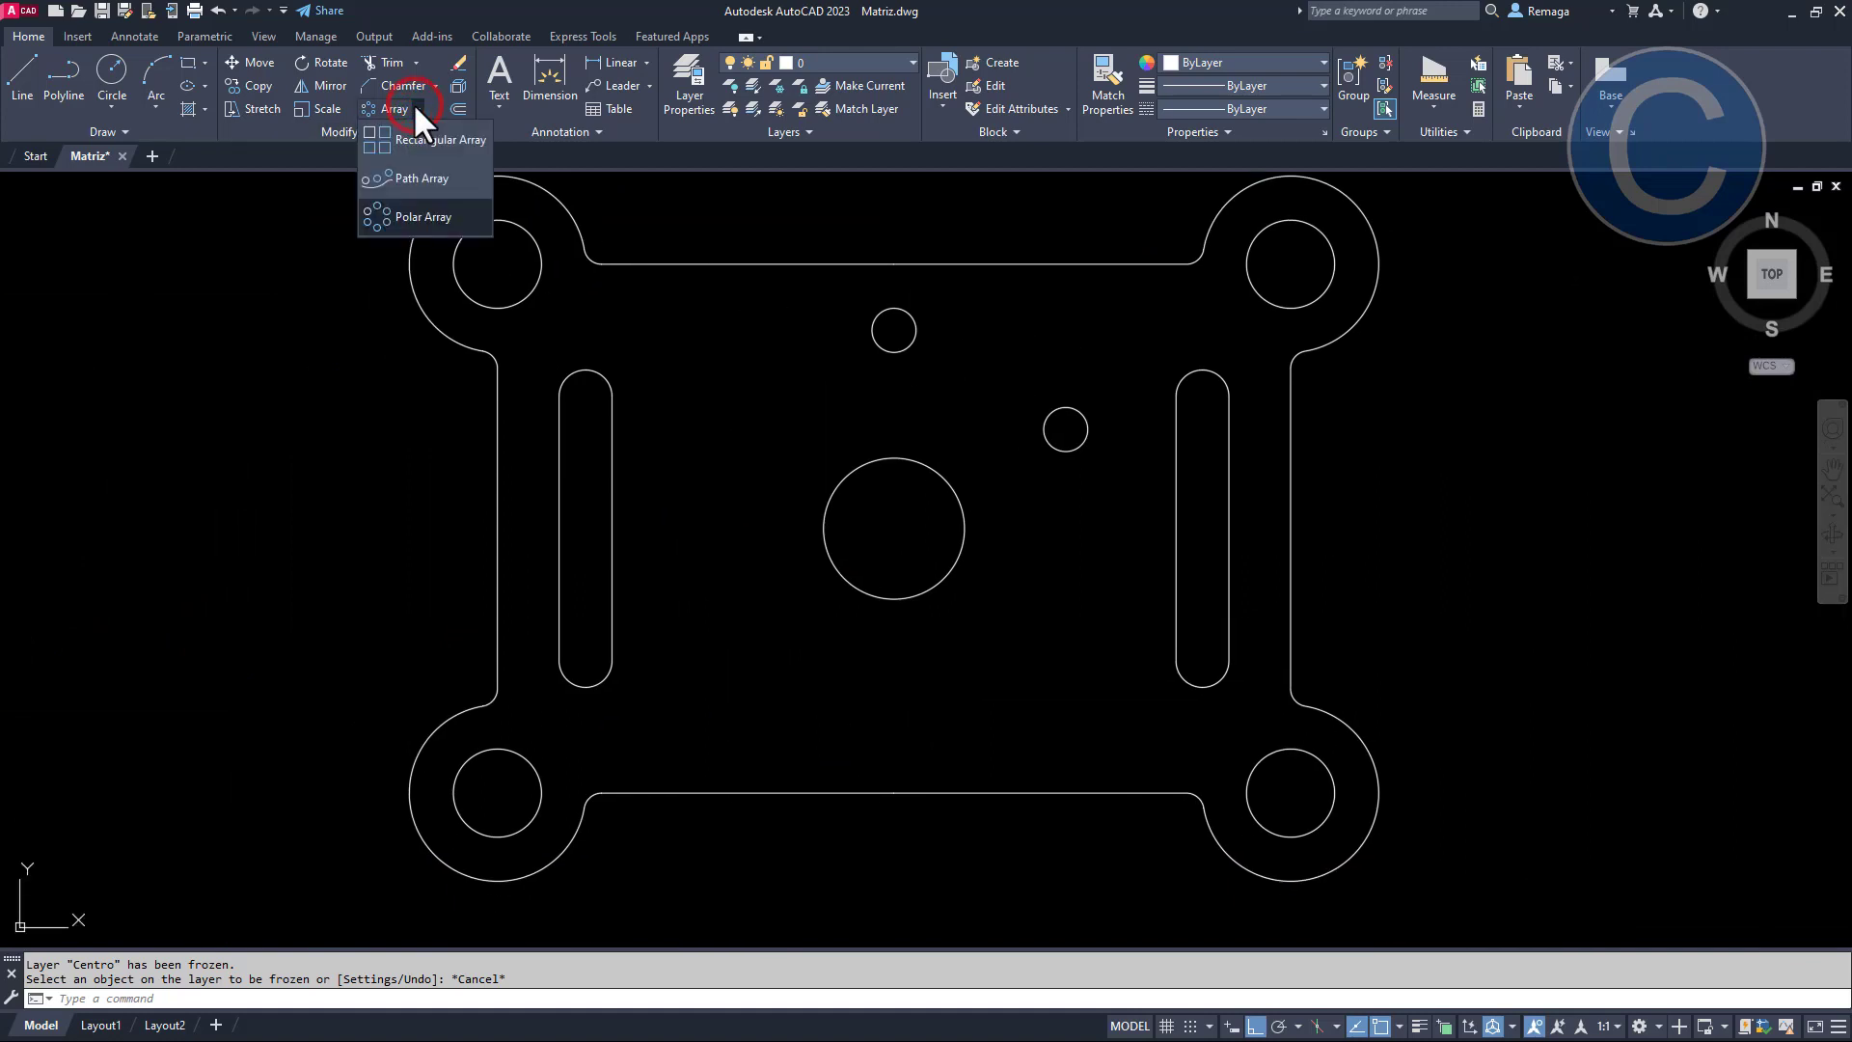
left_click(376, 218)
left_click(851, 296)
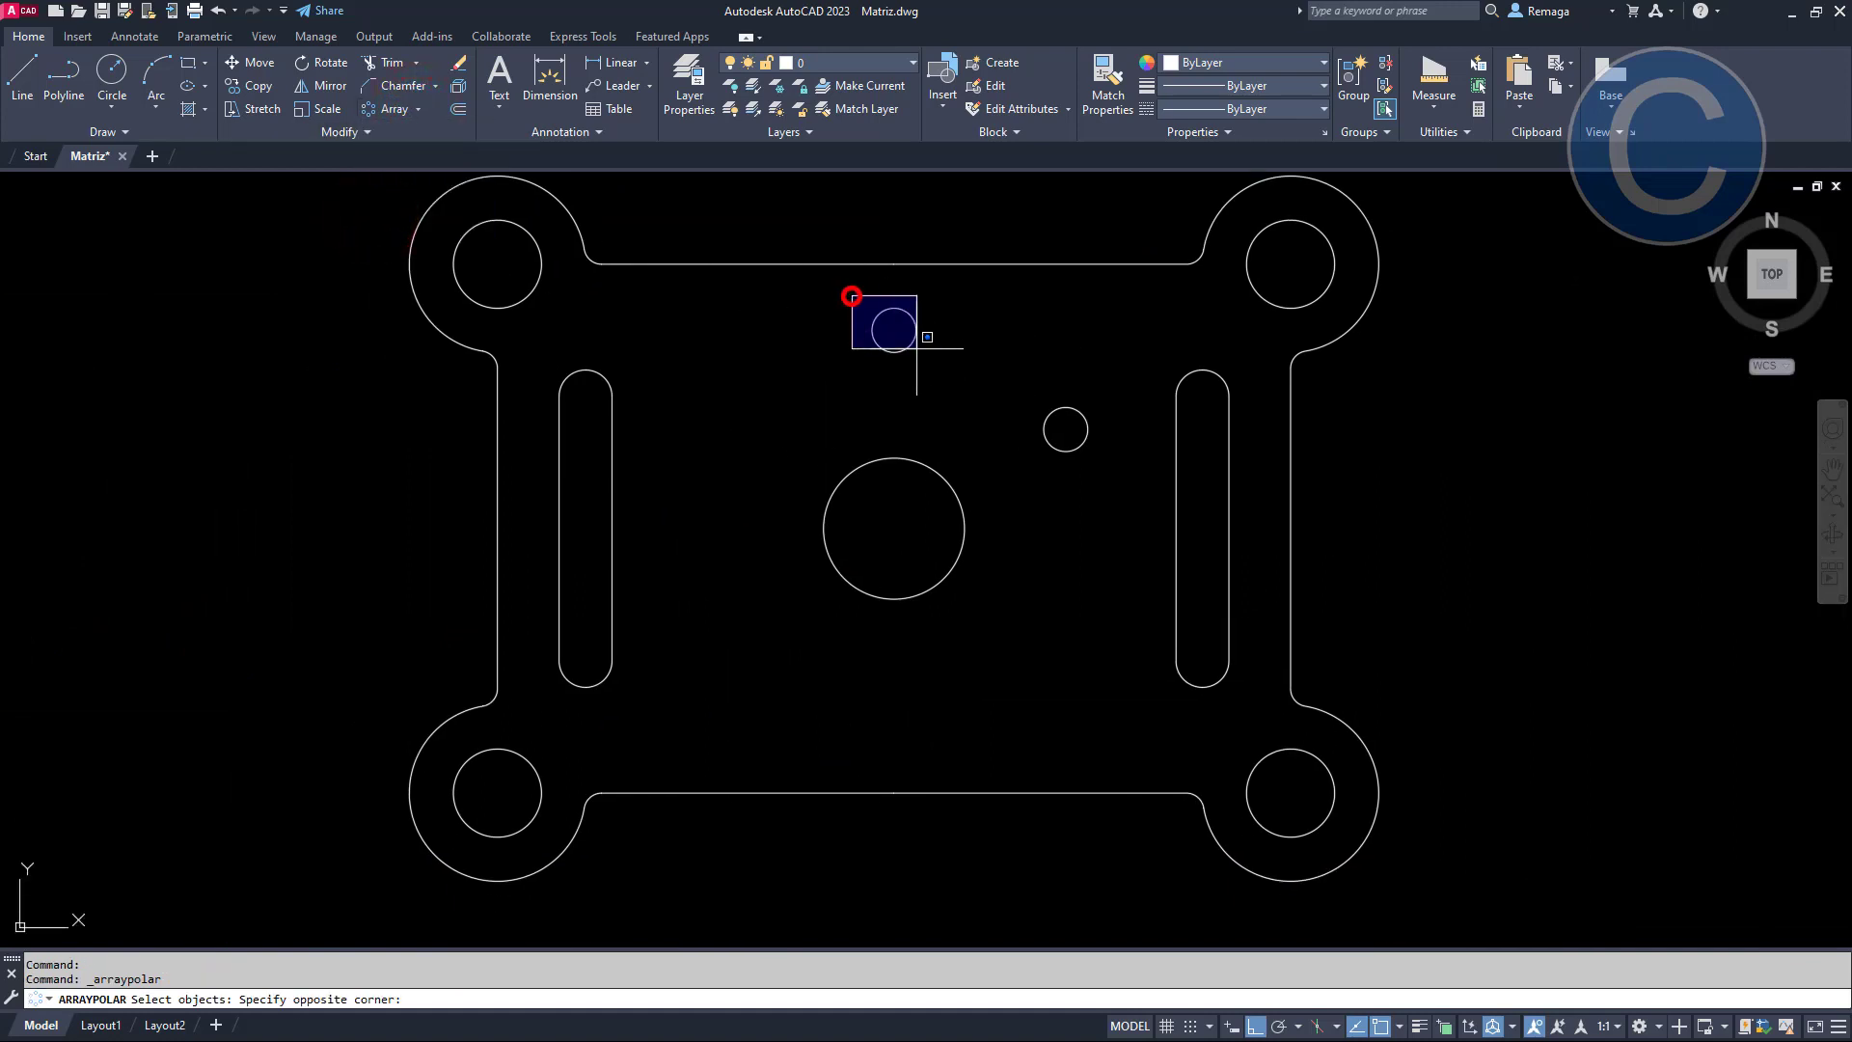
left_click(953, 363)
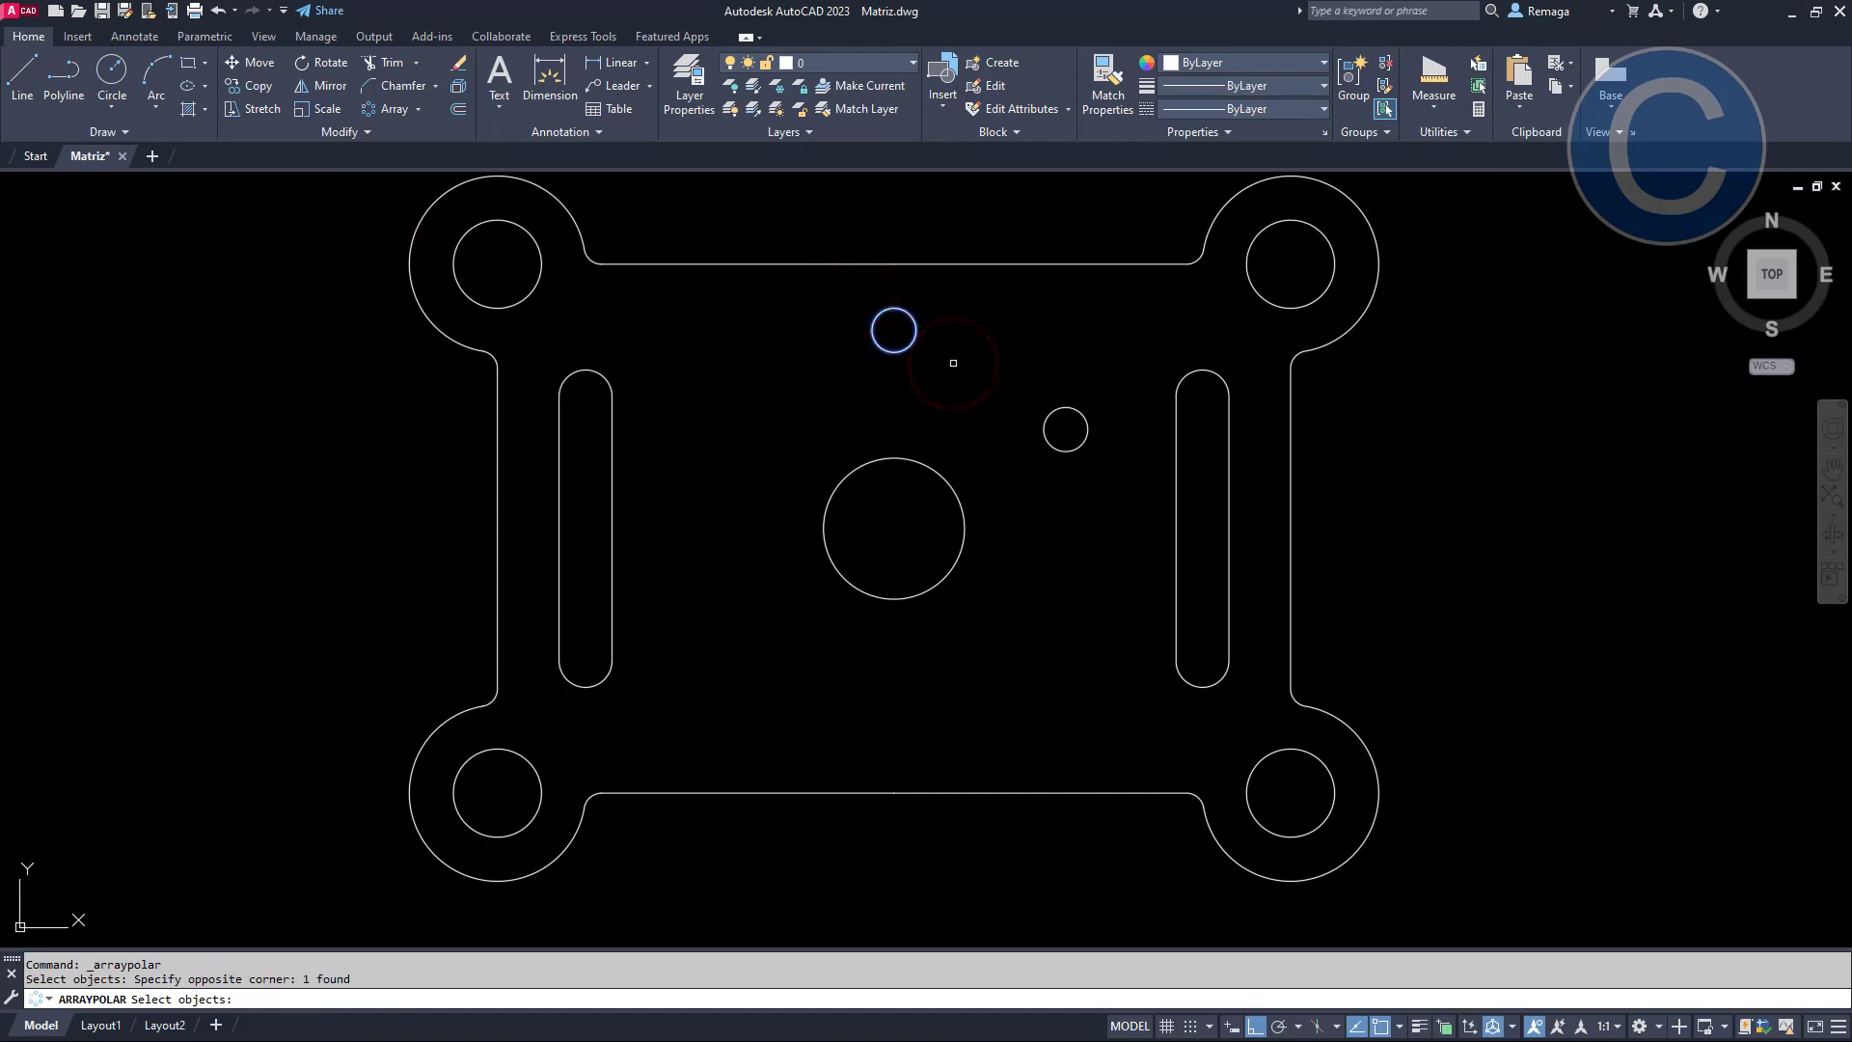
key("Return")
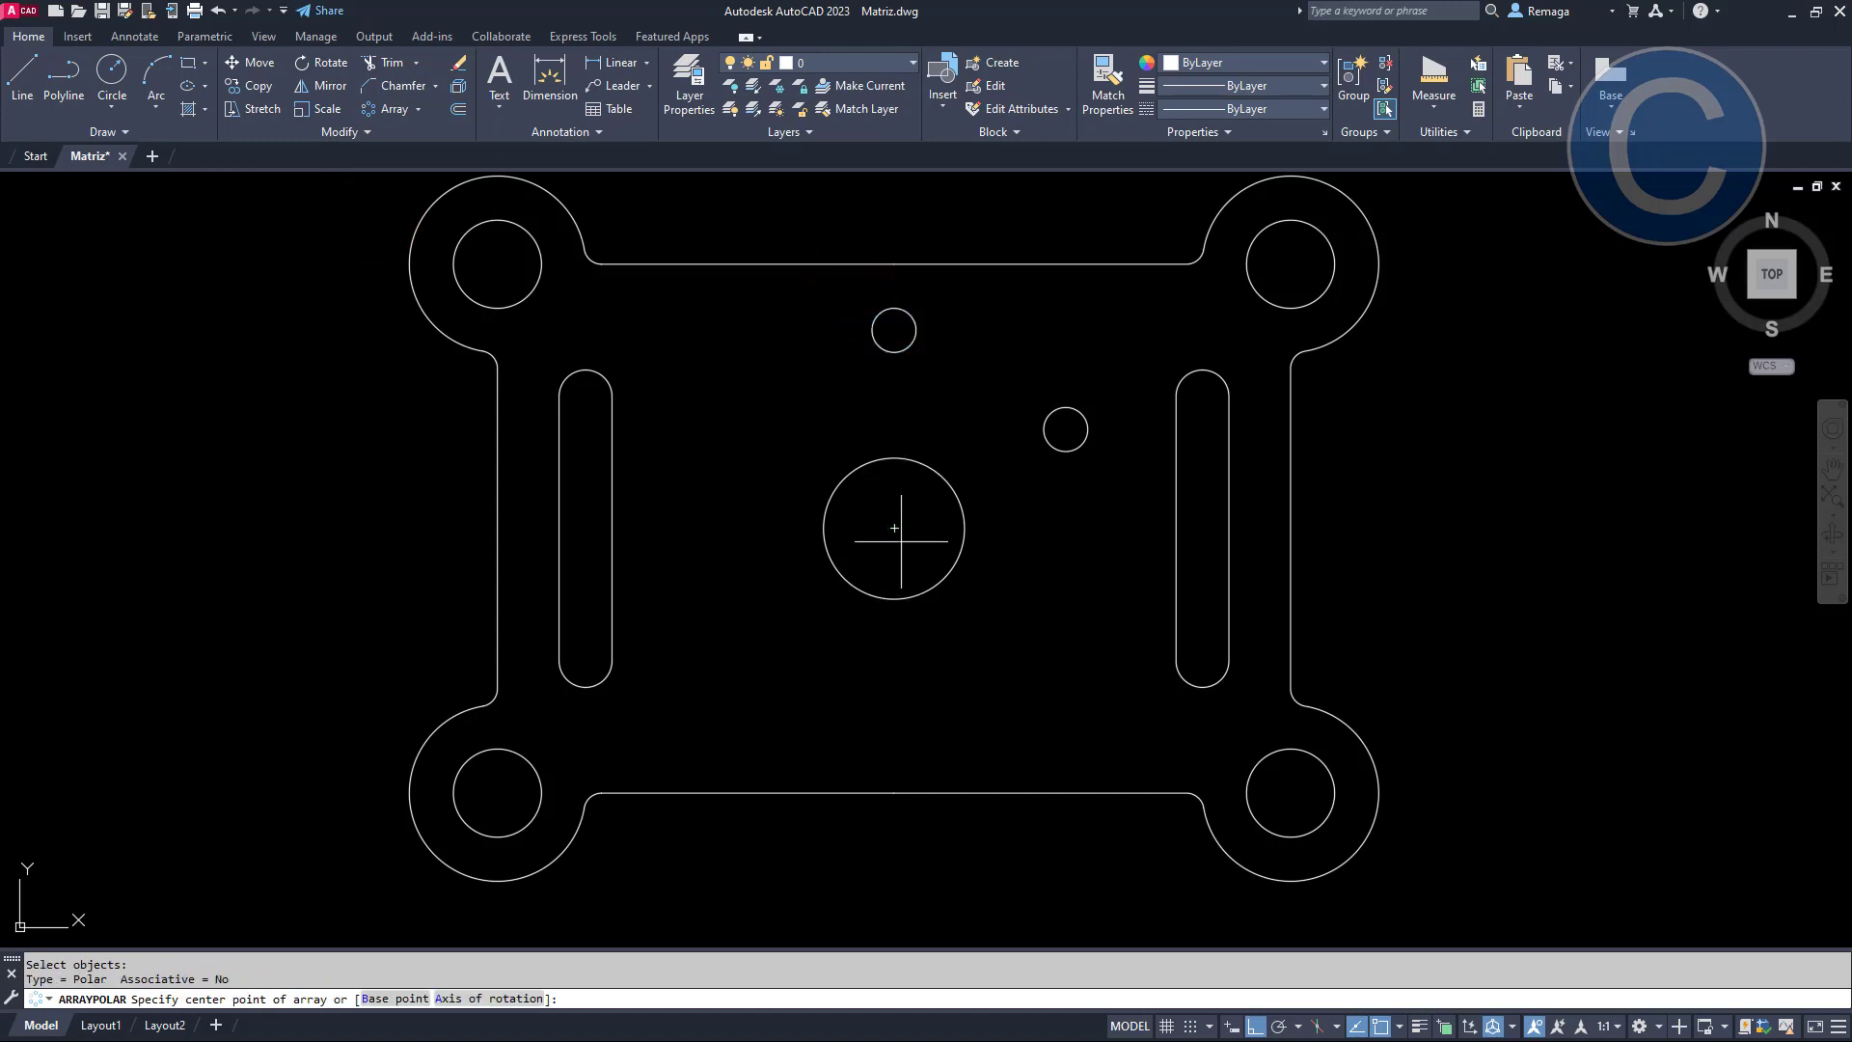
left_click(895, 528)
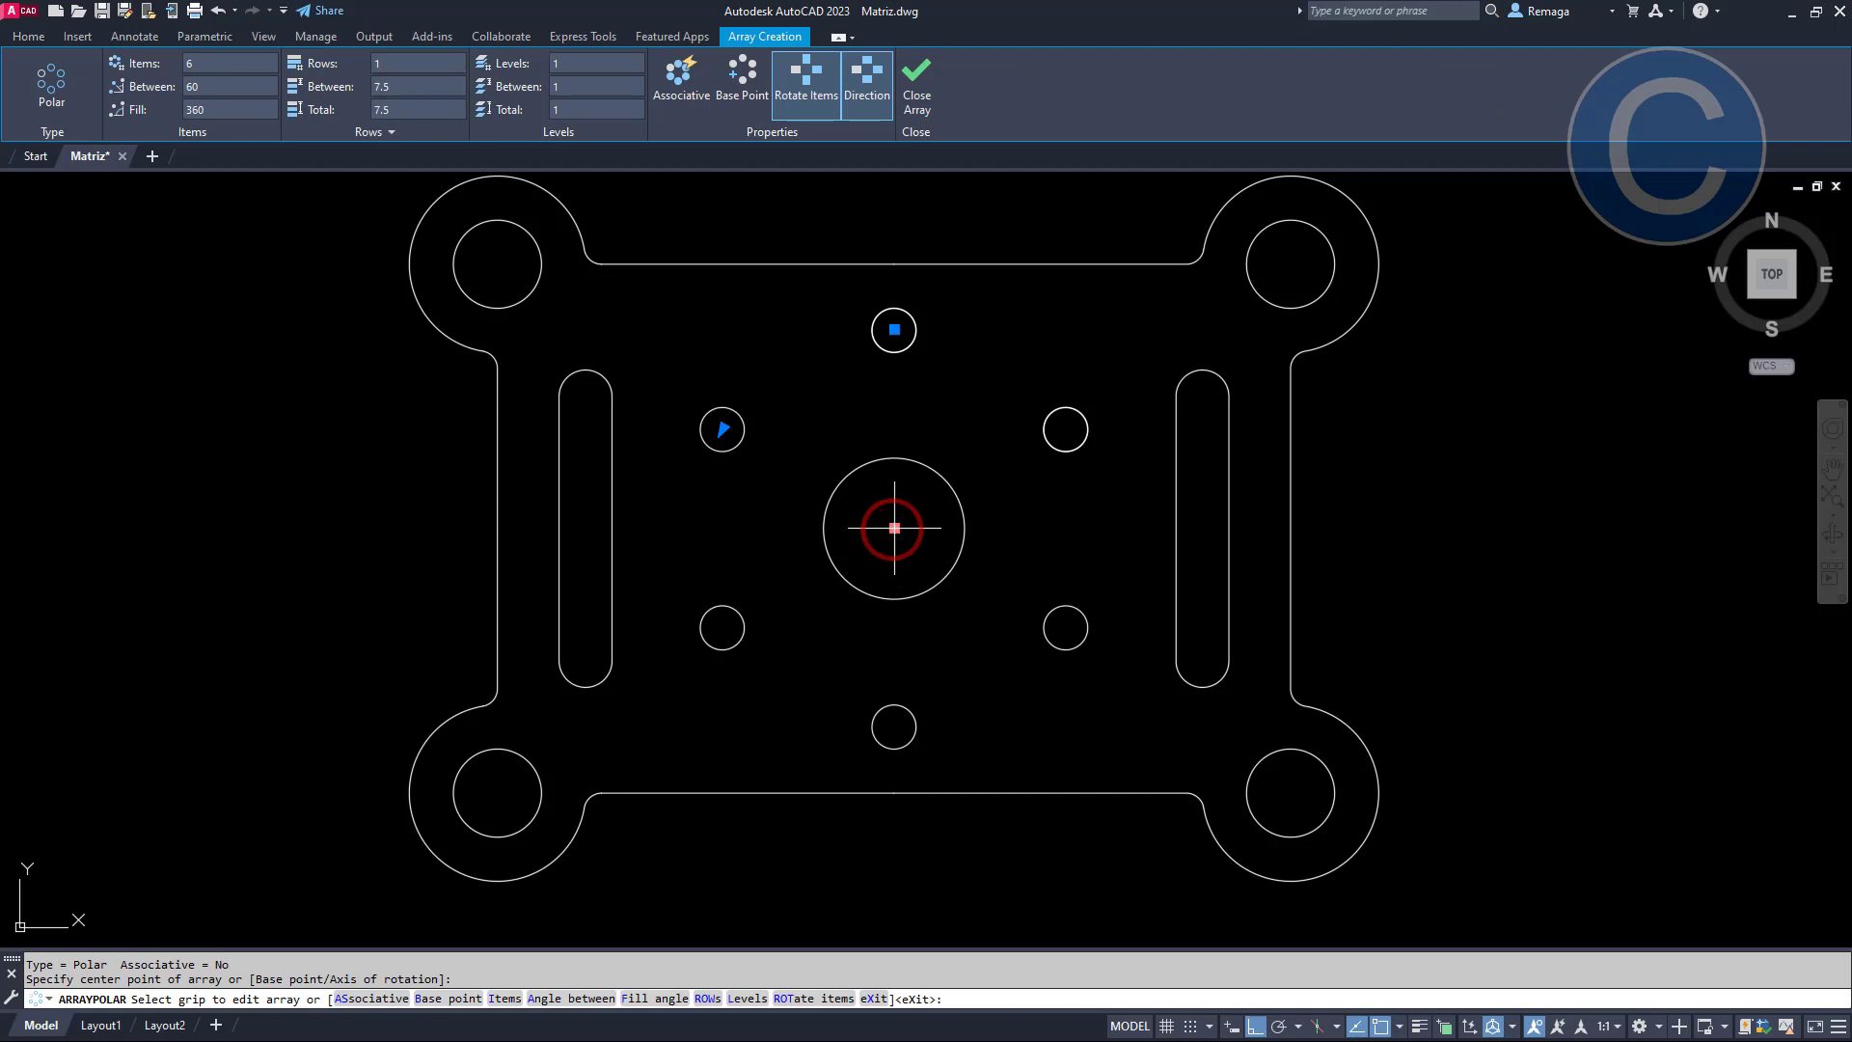
Set the angle between the 6 array items to 36° and finish the array
left_click(213, 88)
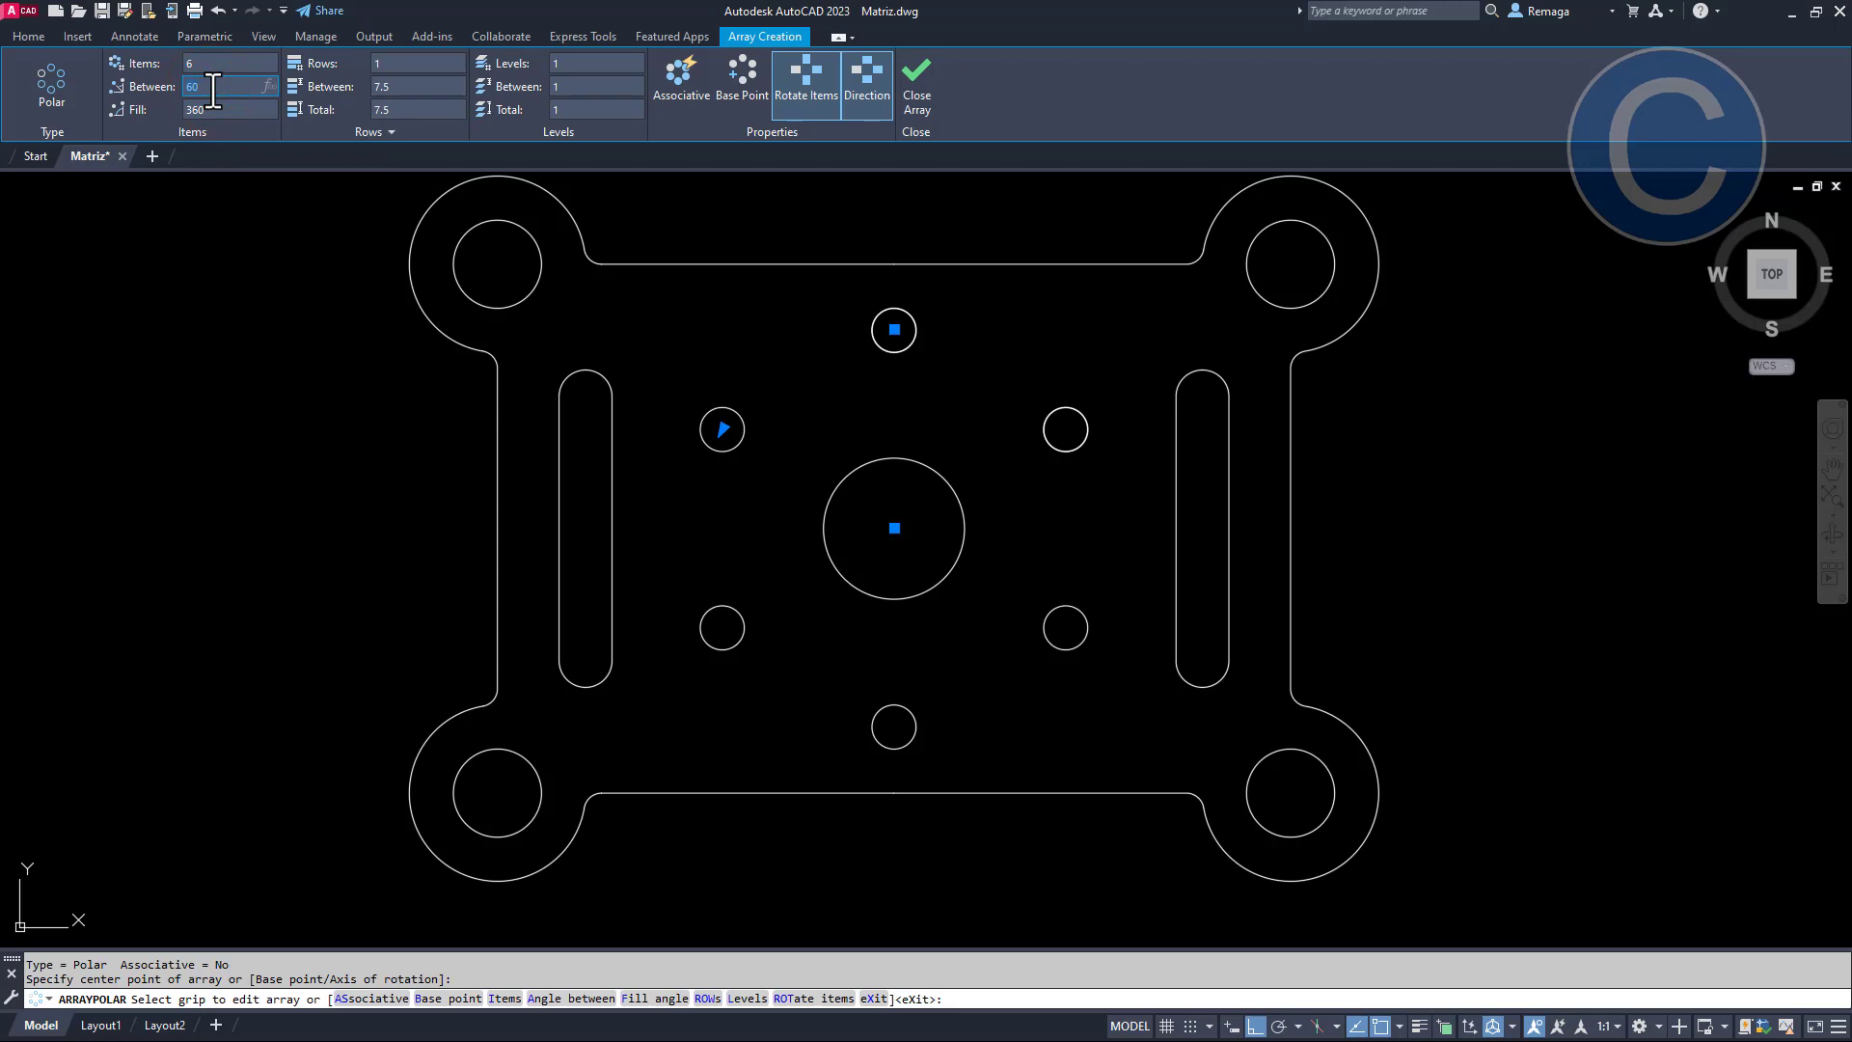
key("Return")
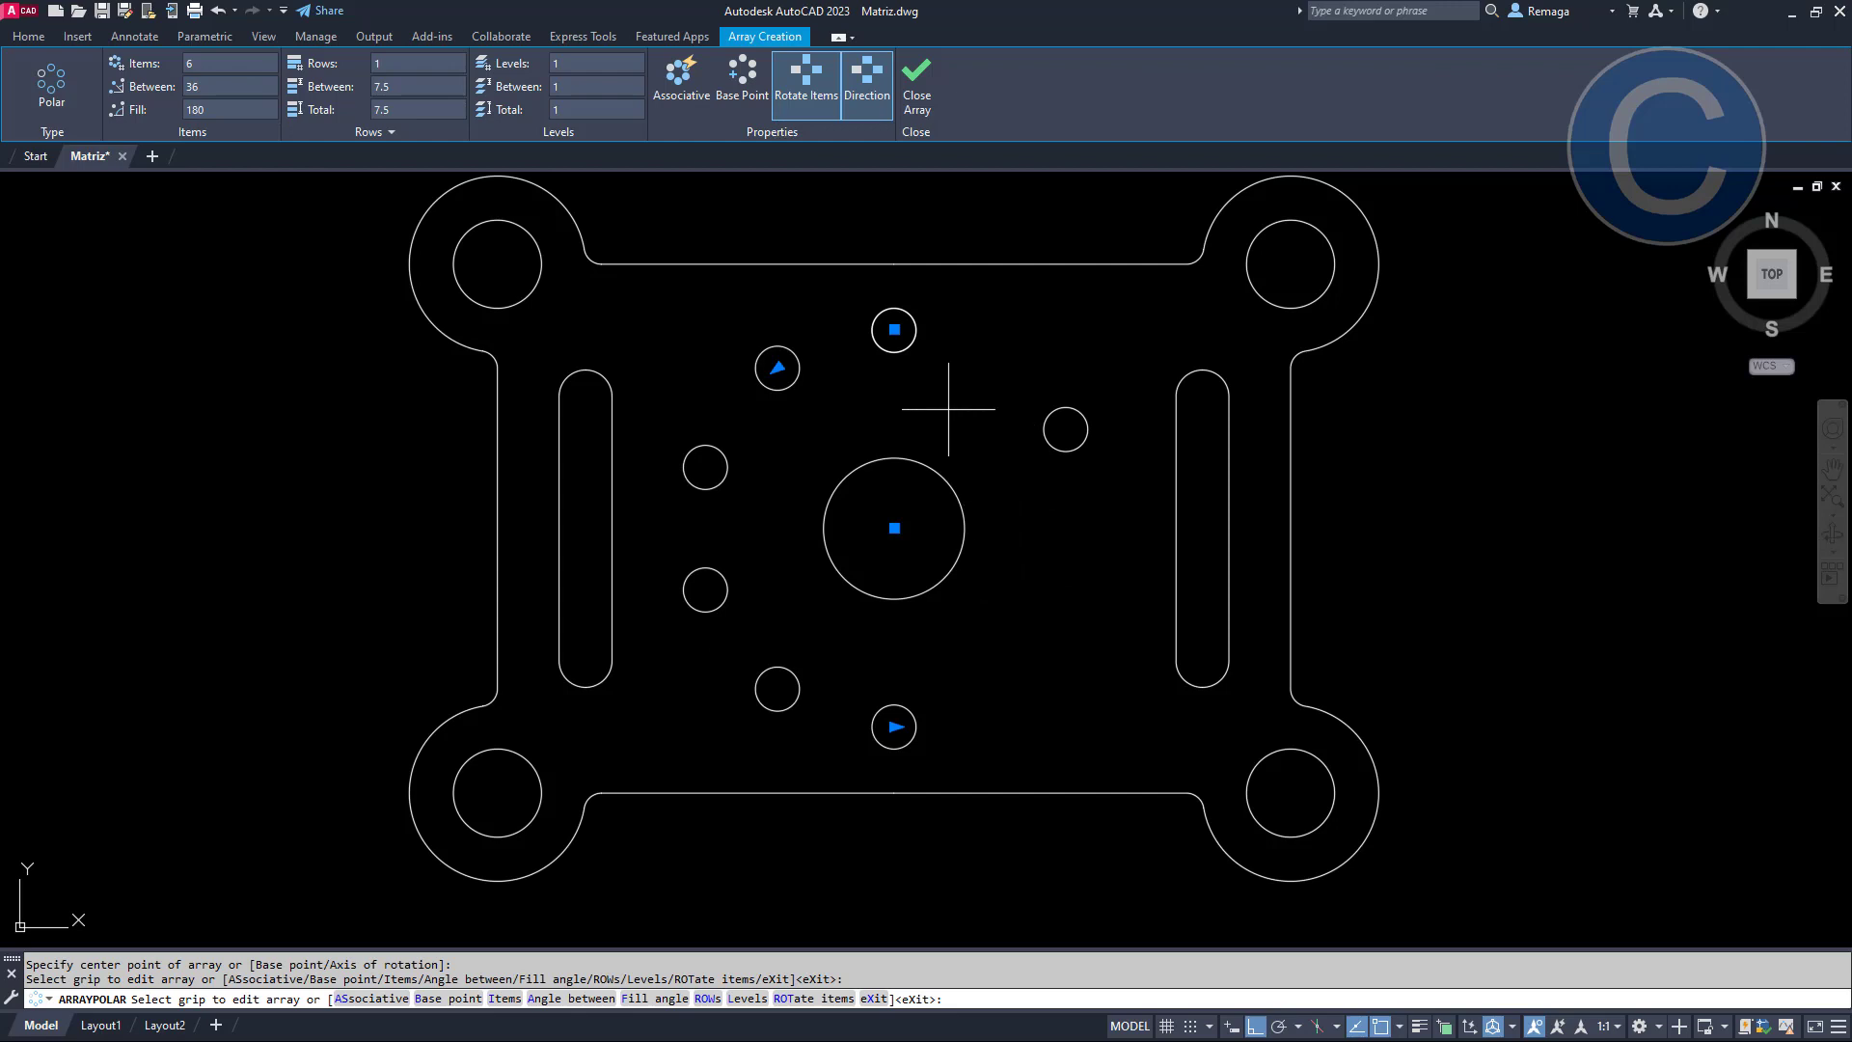
left_click(917, 92)
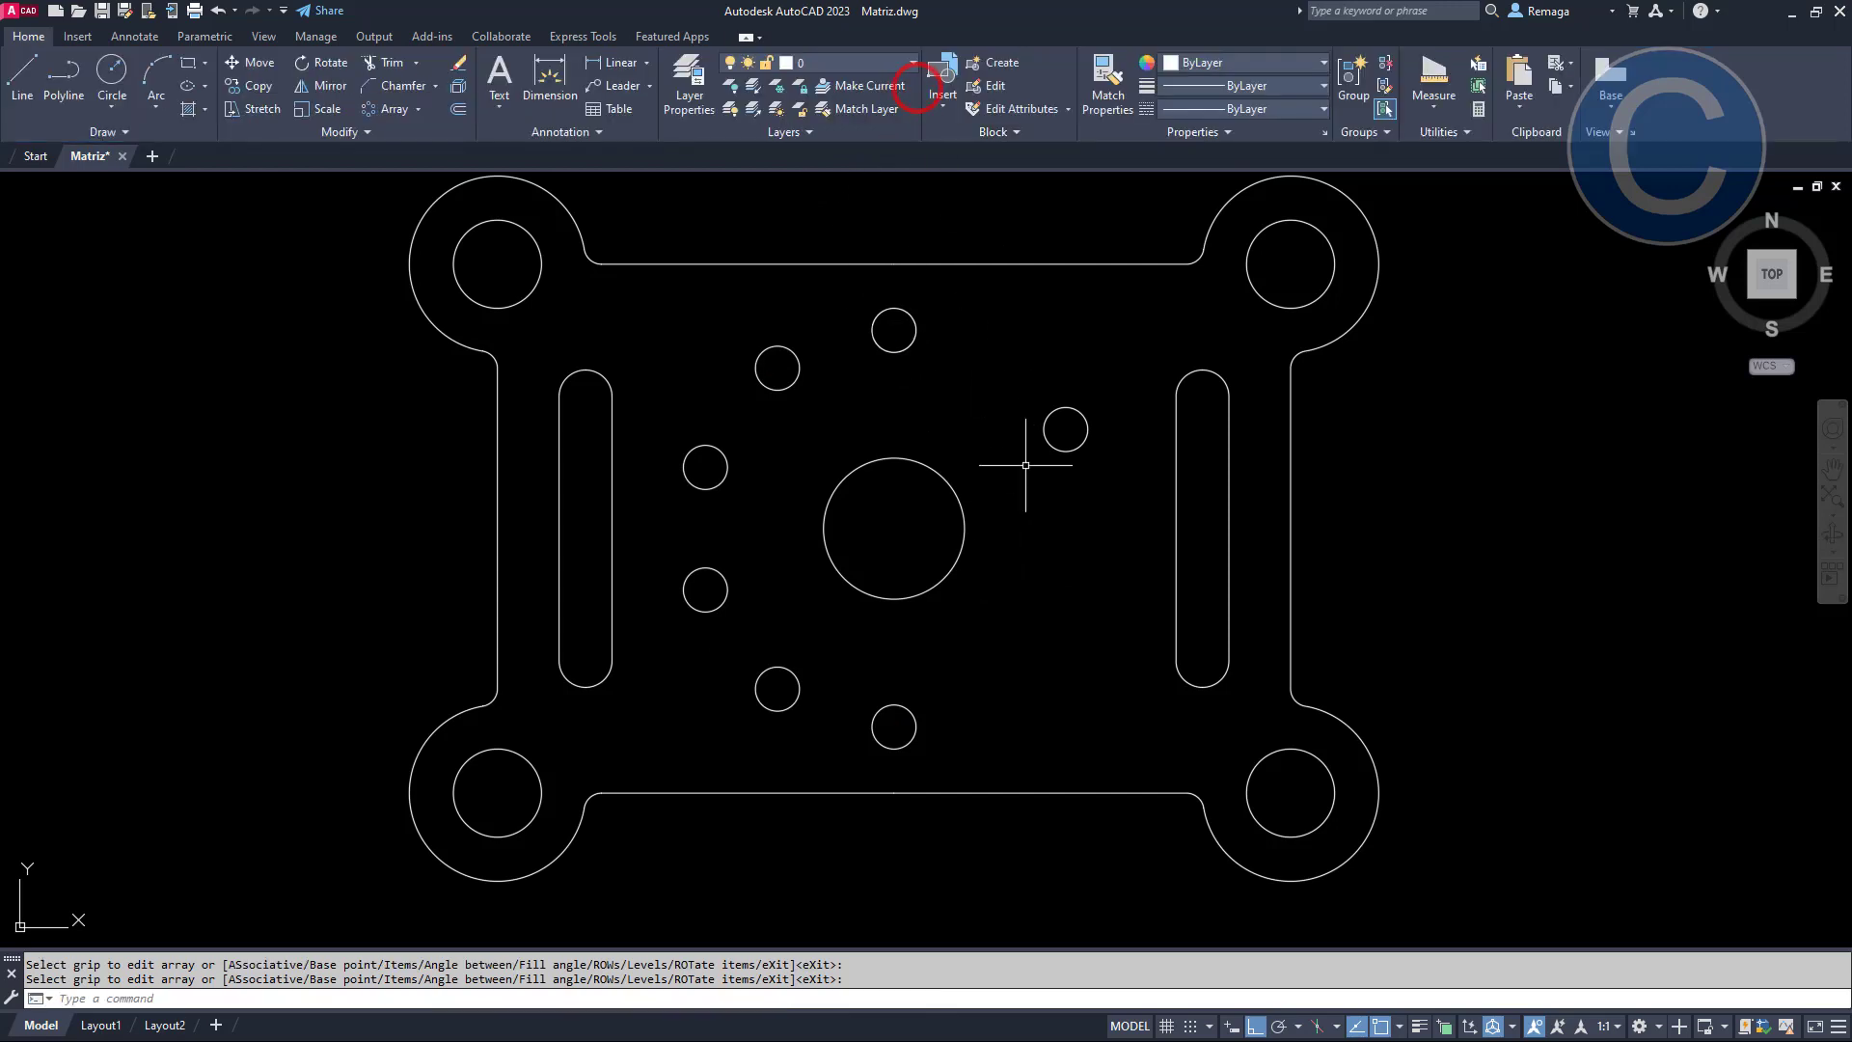
Thaw all layers and compare the hole pattern with the angle dimensions on the dimensioned reference plate
left_click(777, 108)
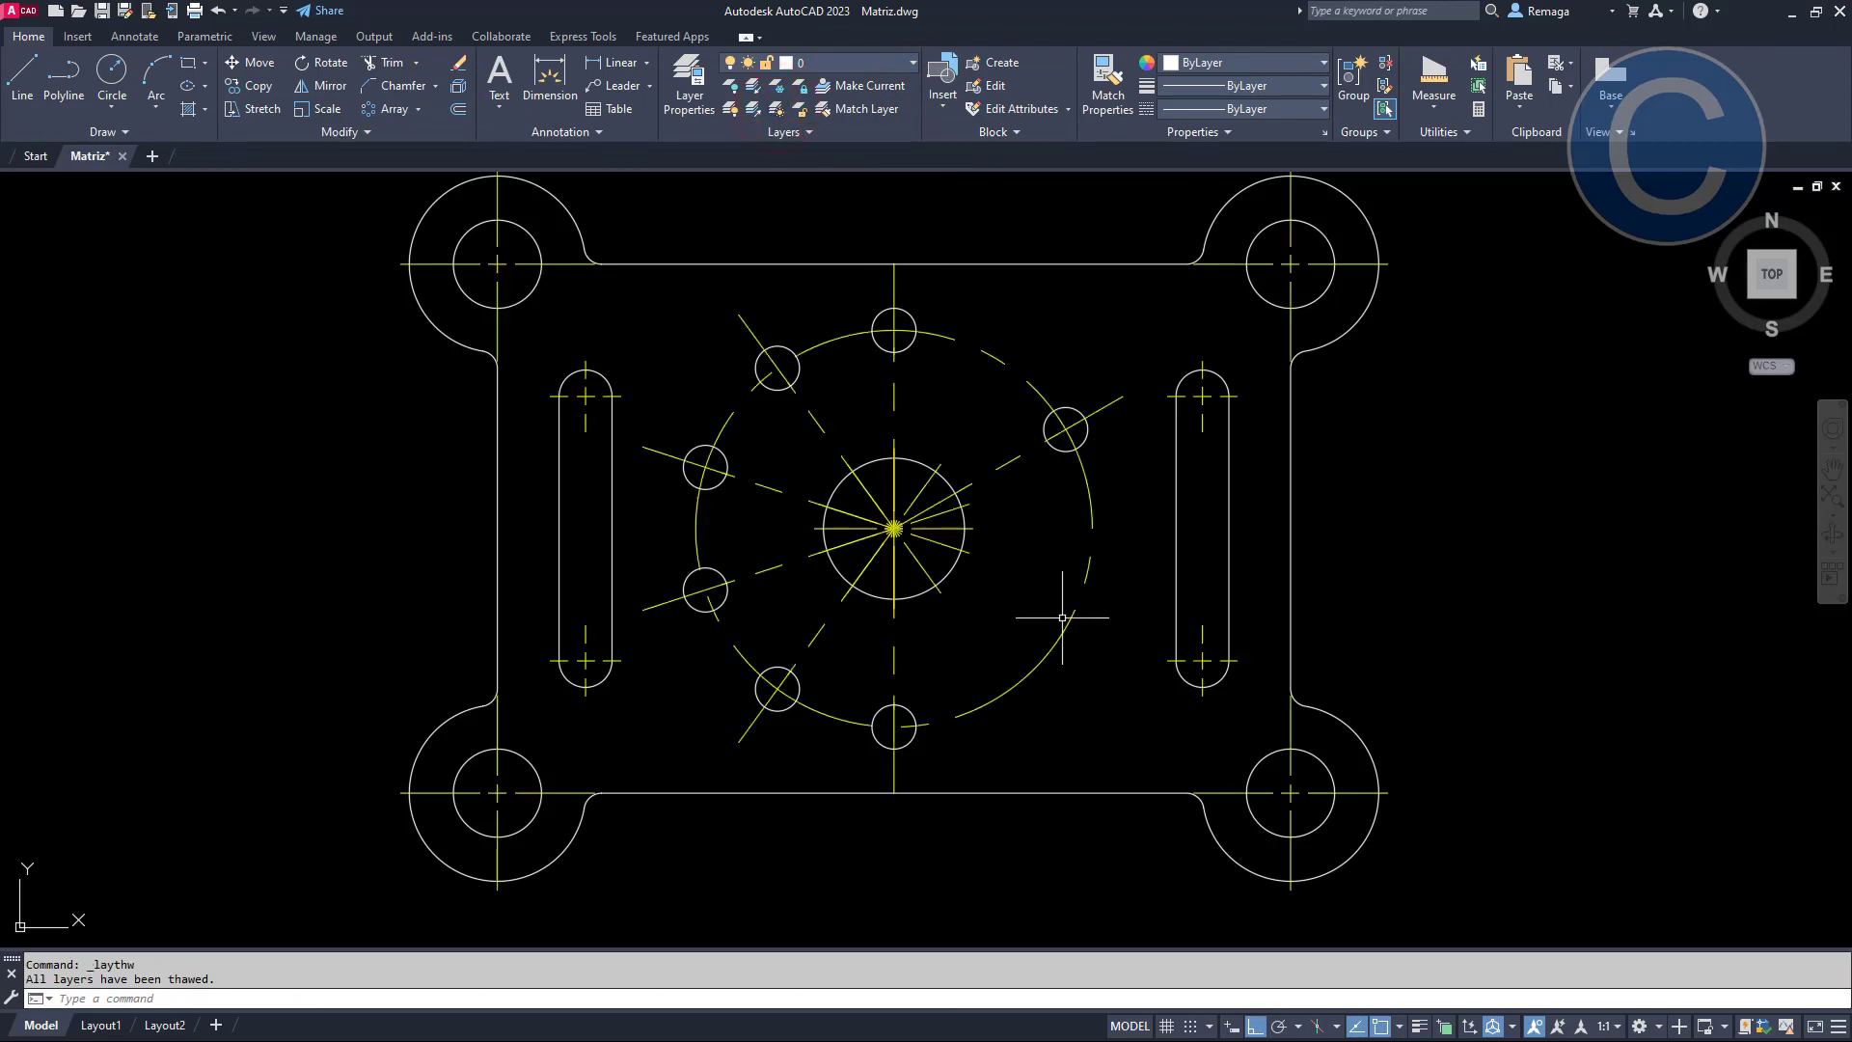
scroll(822, 551, "down", 2)
middle_click_drag(791, 556, 1188, 528)
middle_click_drag(251, 530, 407, 530)
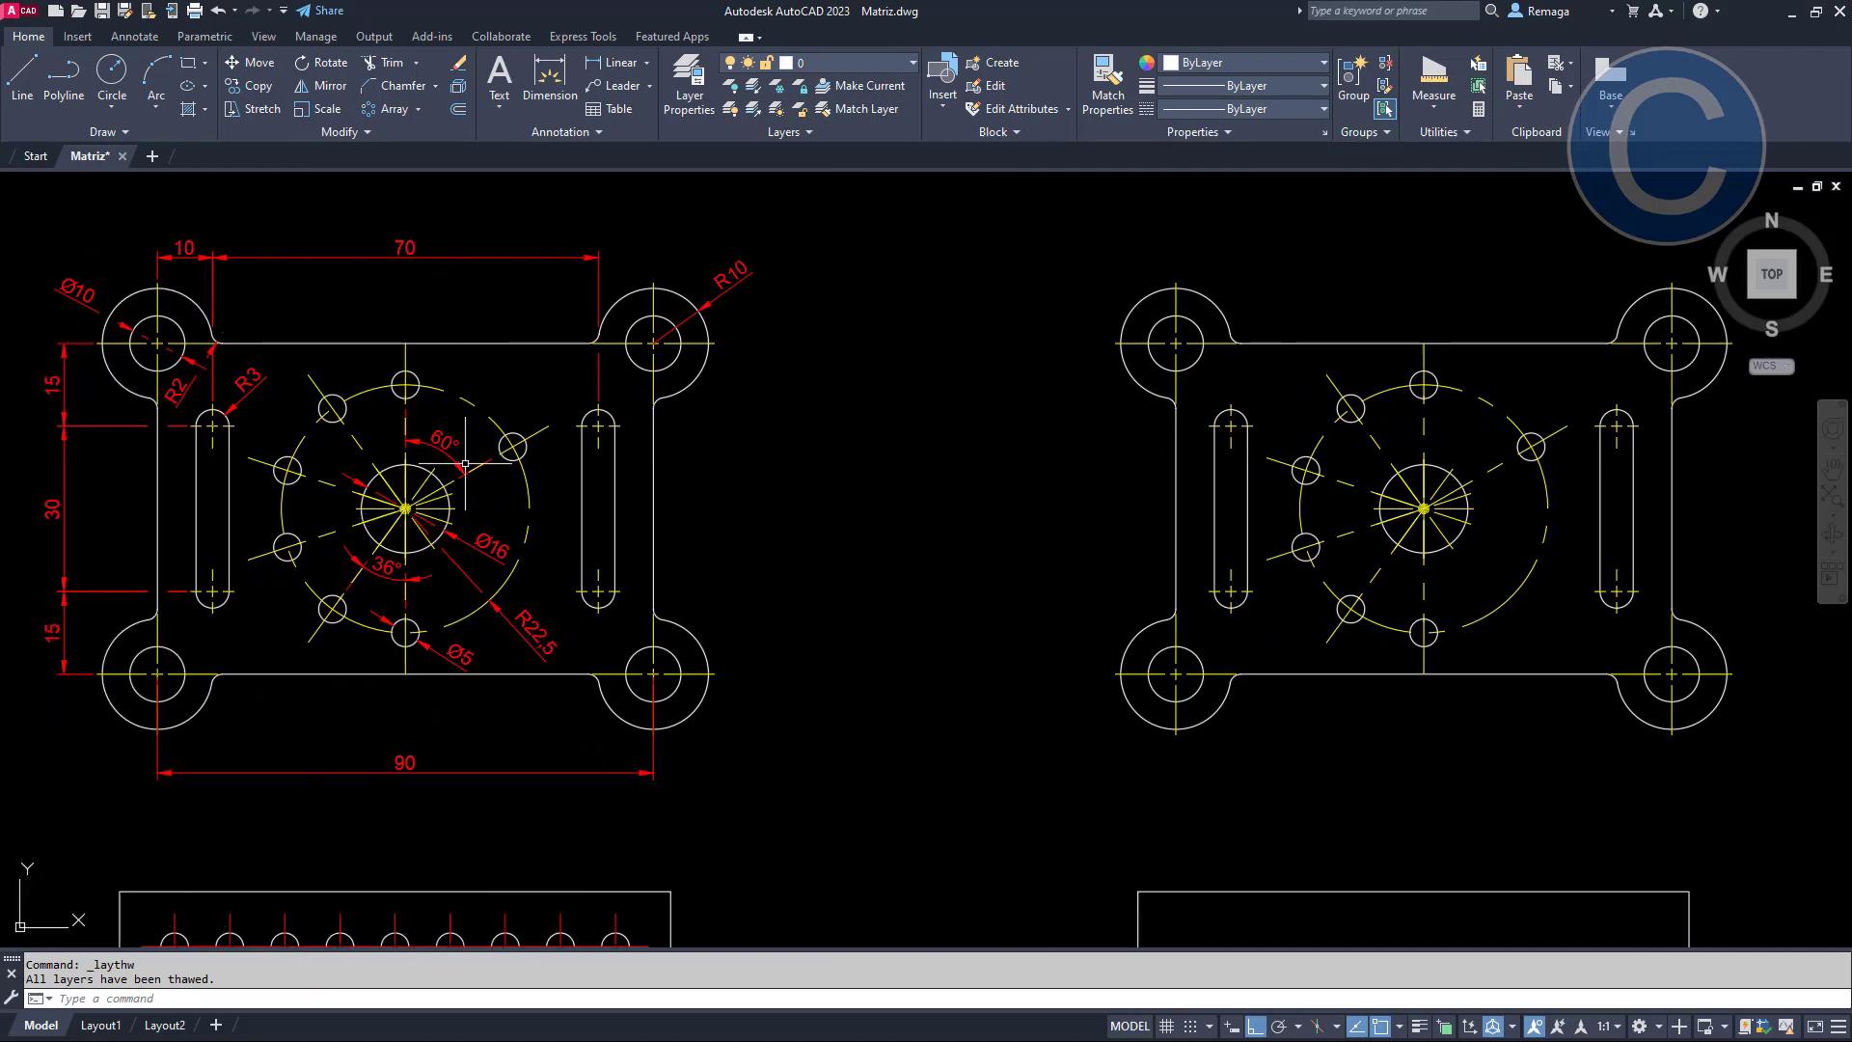
scroll(412, 446, "up", 4)
scroll(412, 446, "up", 2)
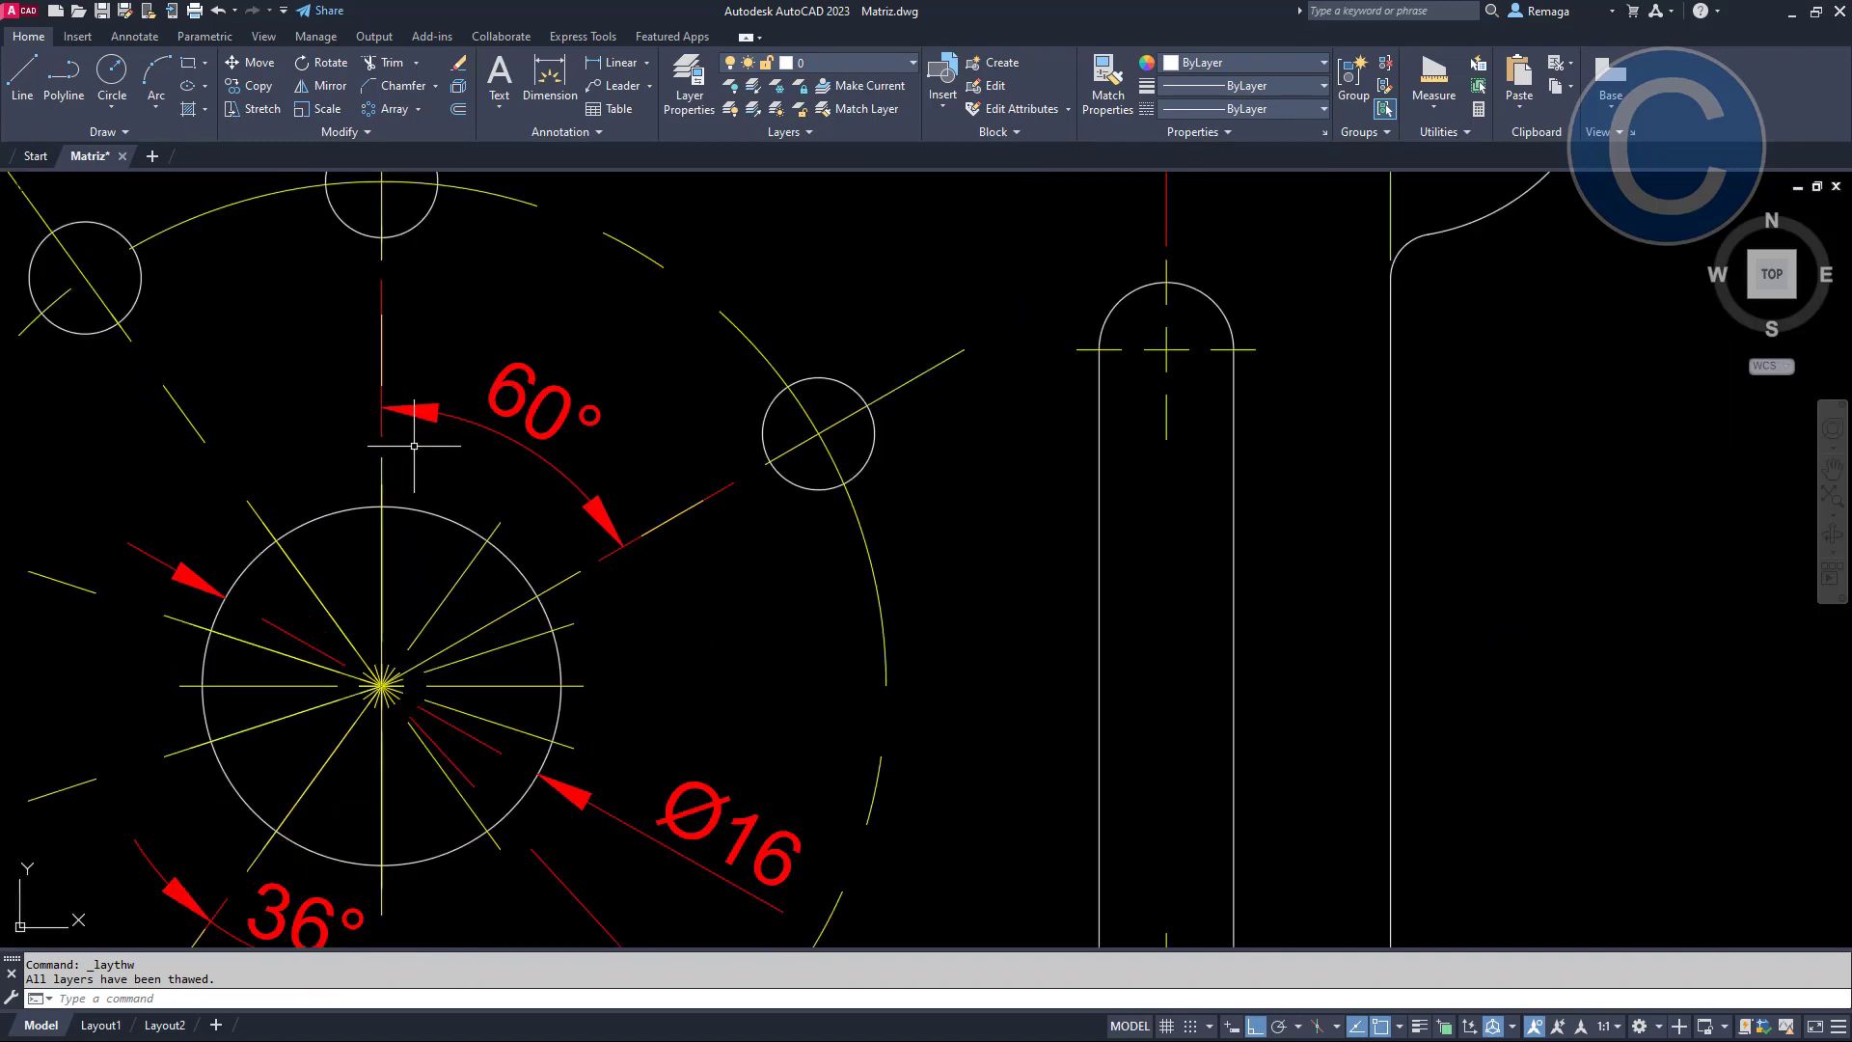
scroll(412, 446, "down", 2)
middle_click_drag(409, 465, 540, 435)
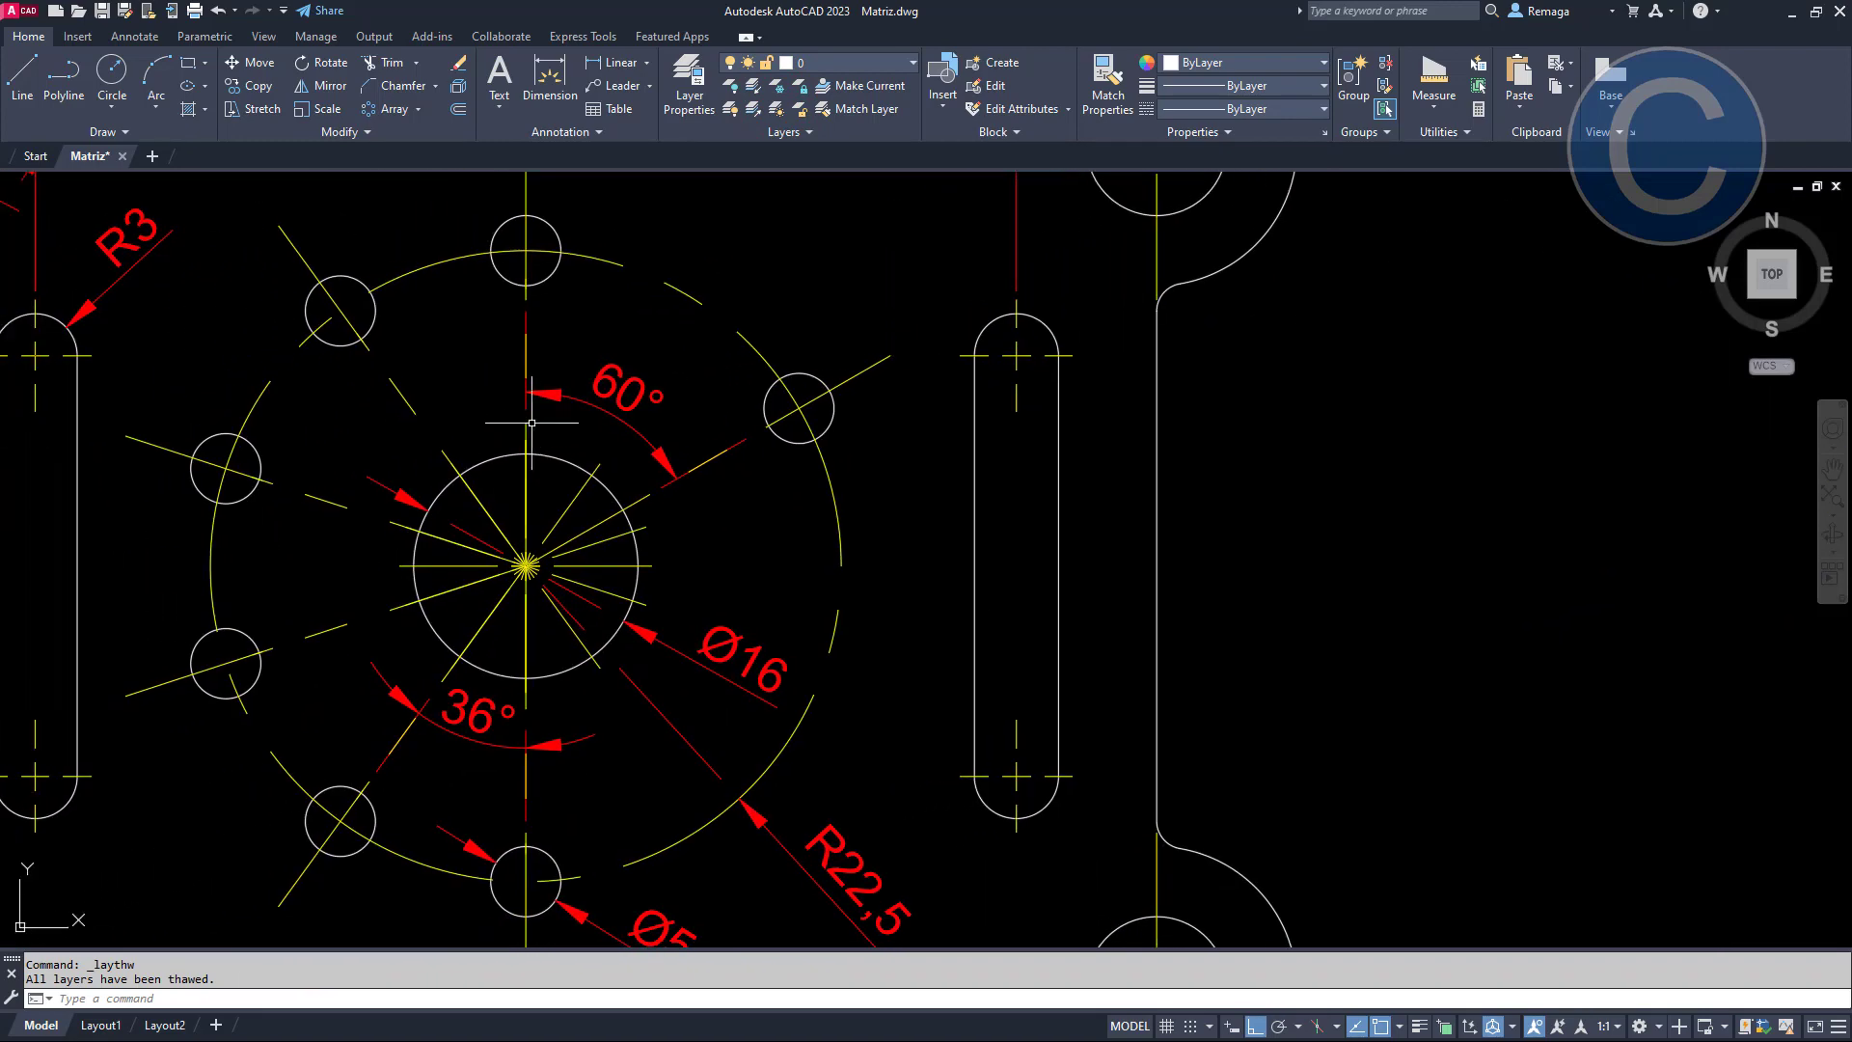
scroll(531, 422, "down", 2)
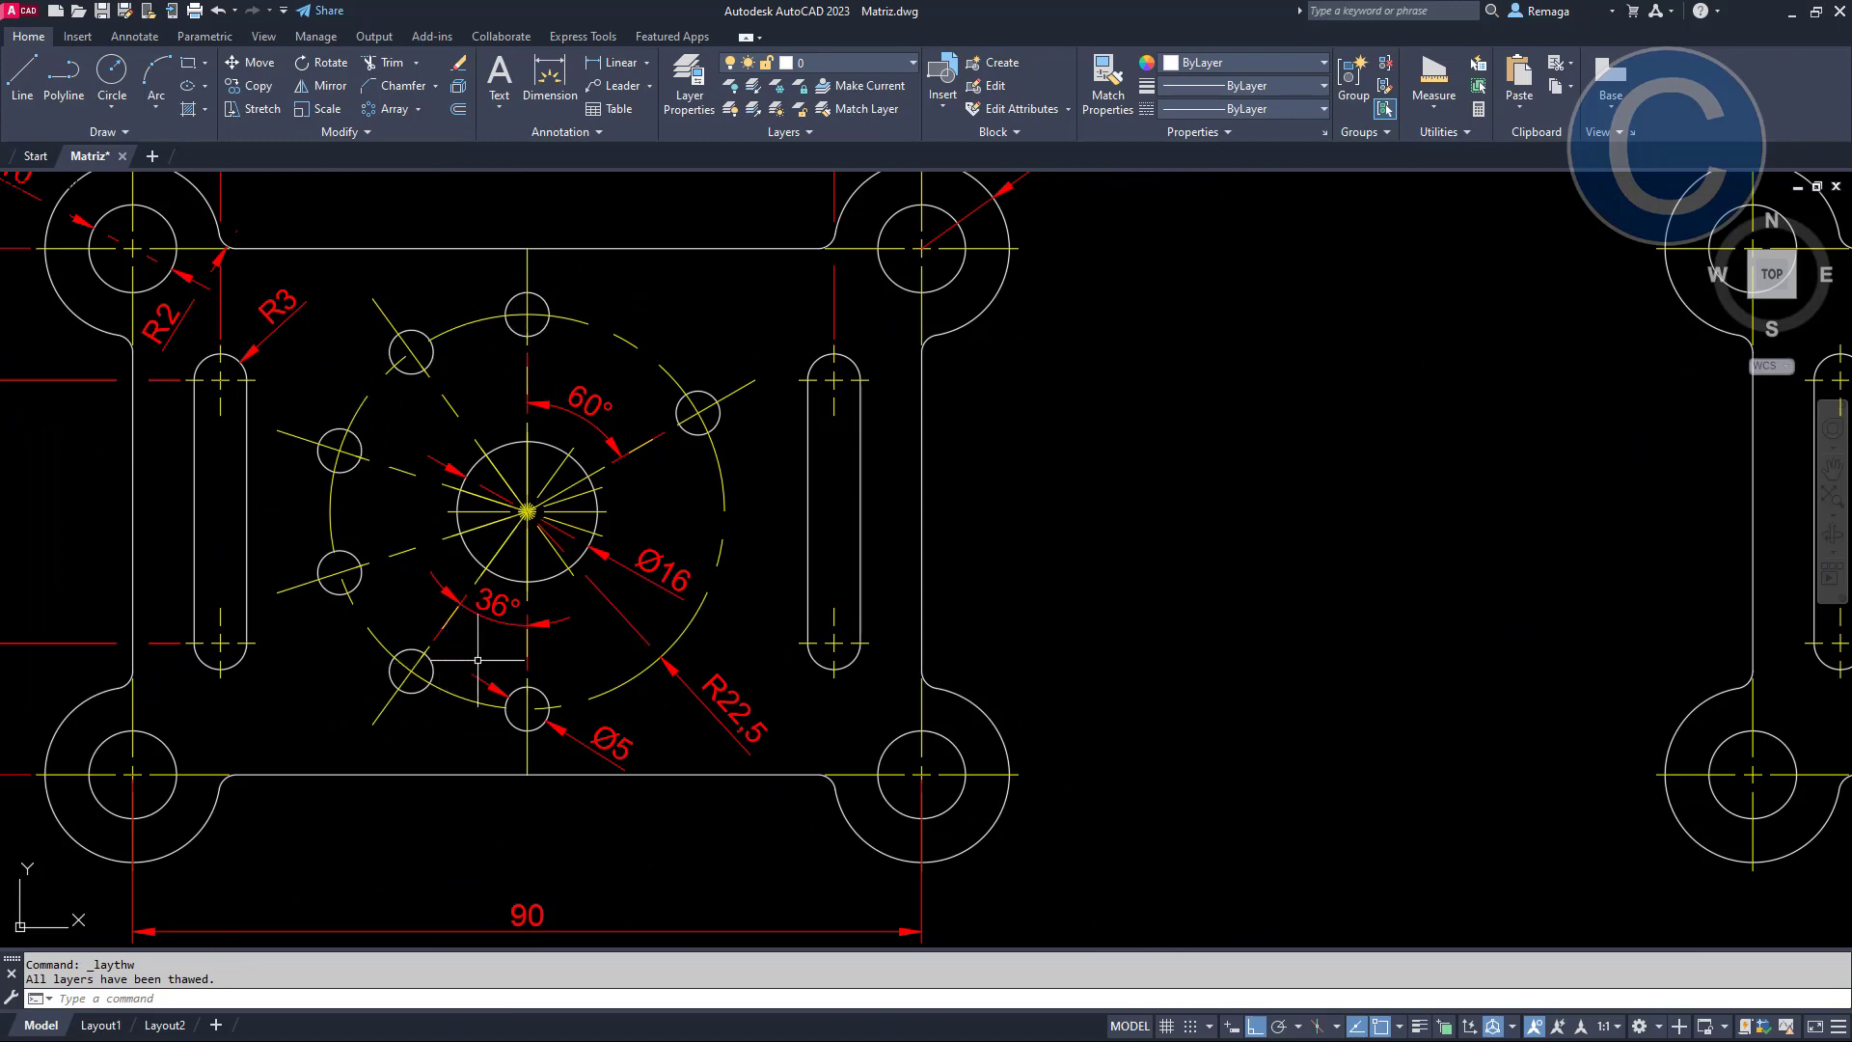
Examine the arrayed small circles around the central hole of the undimensioned plate copy
scroll(478, 660, "down", 2)
middle_click_drag(1187, 629, 687, 606)
scroll(1068, 496, "up", 3)
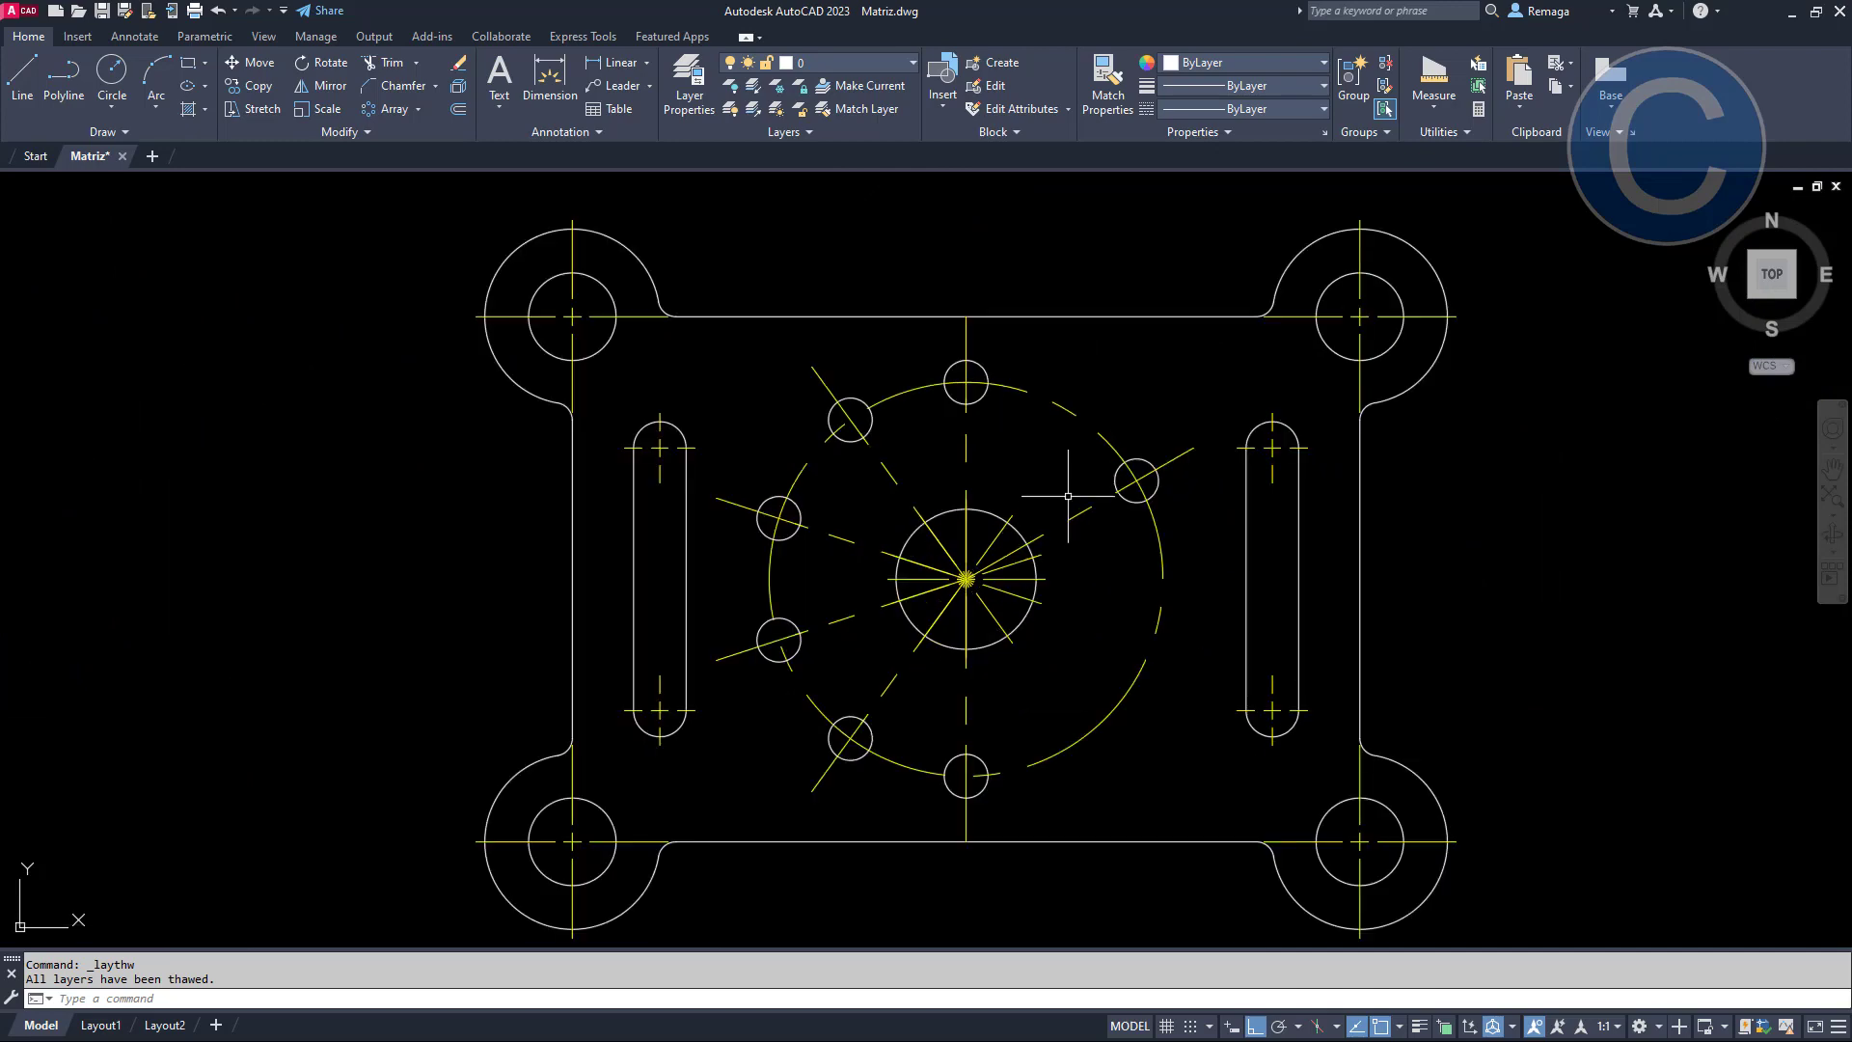
scroll(970, 808, "up", 4)
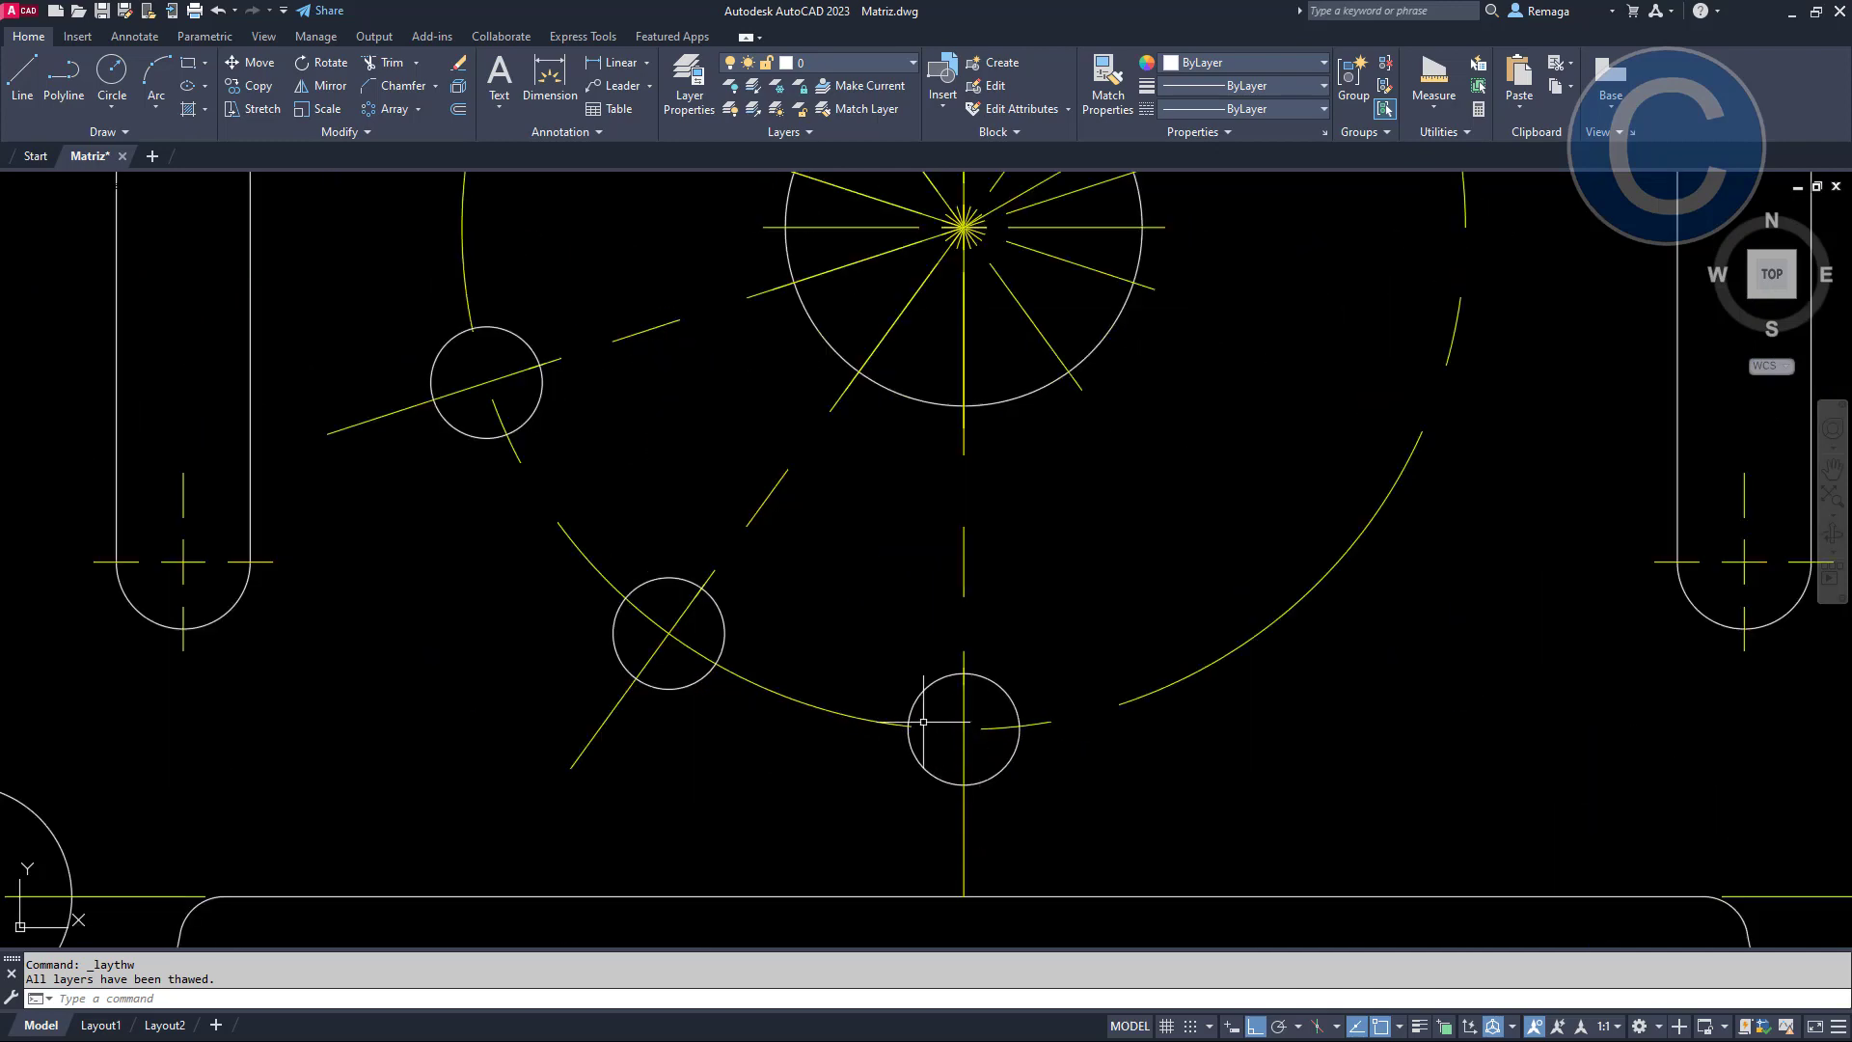
scroll(923, 721, "down", 4)
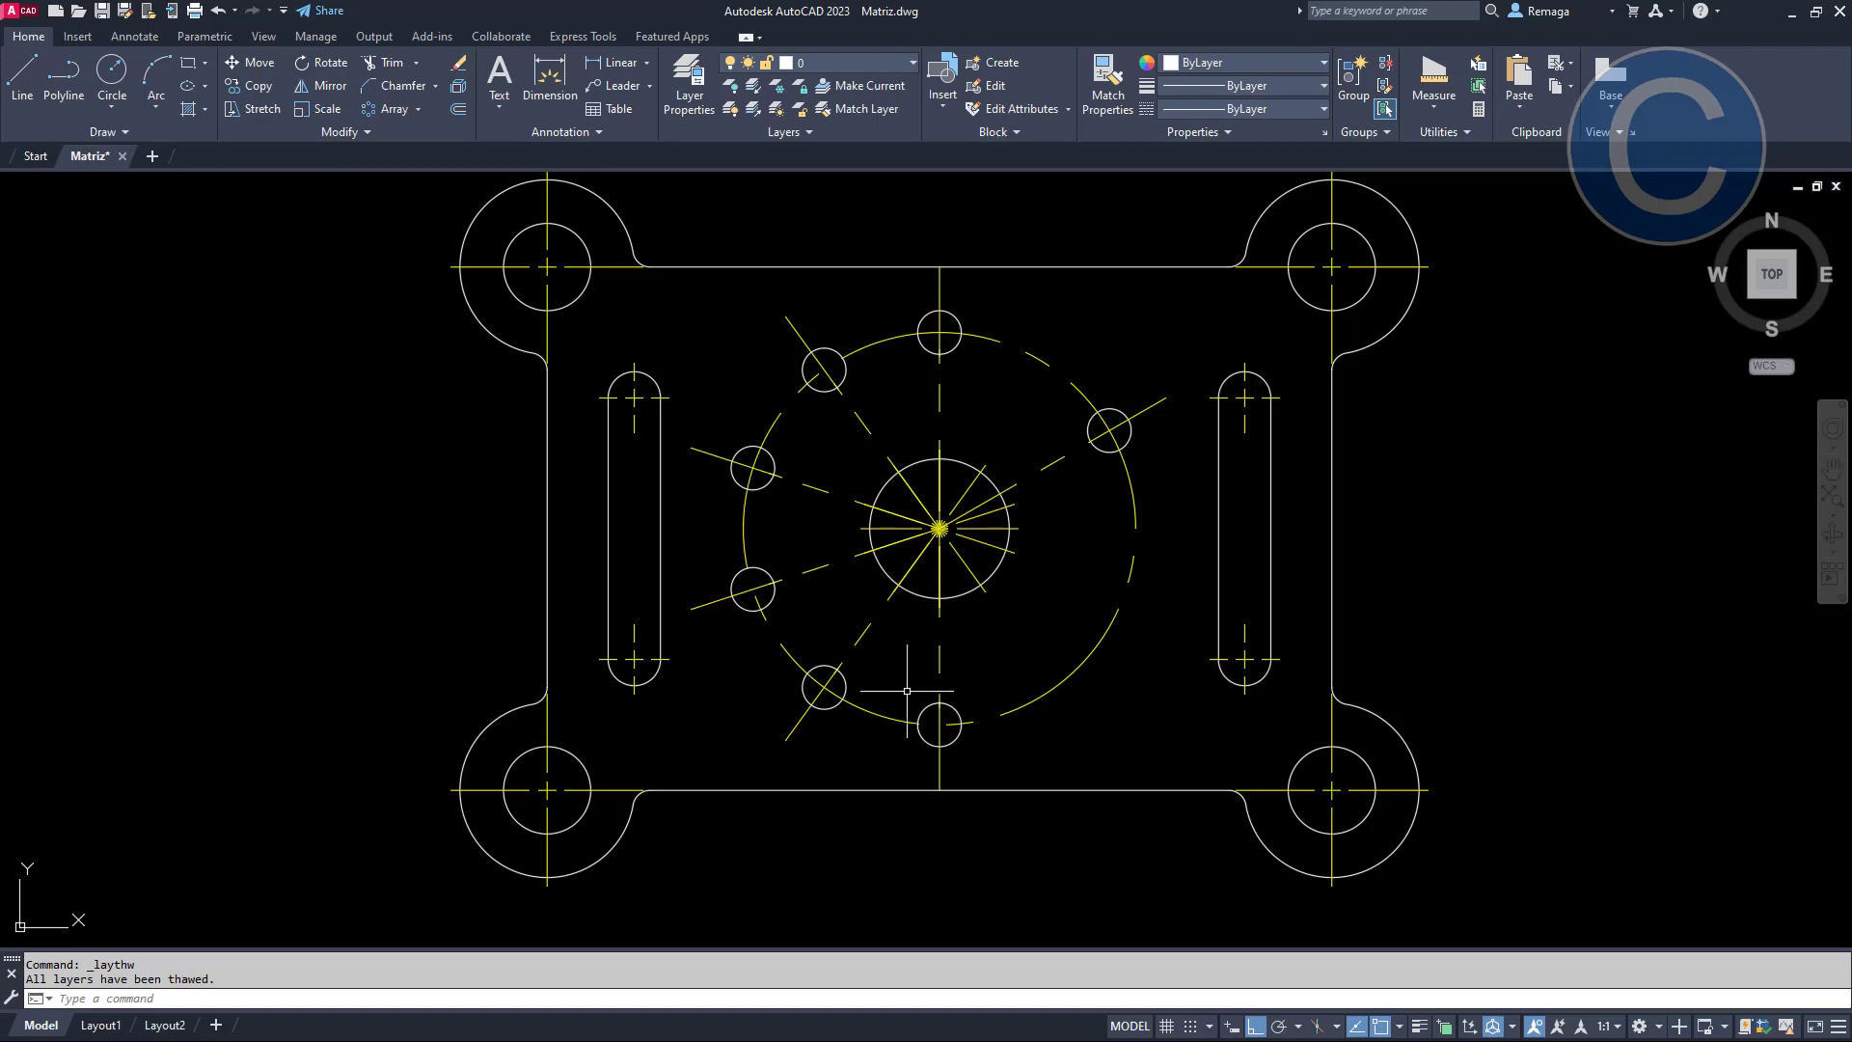
Examine the reference square's grid of holes, checking its rows, columns, edge offsets and spacing dimensions
scroll(651, 646, "down", 6)
middle_click_drag(651, 647, 761, 544)
scroll(761, 544, "down", 2)
scroll(644, 644, "up", 2)
scroll(624, 610, "up", 6)
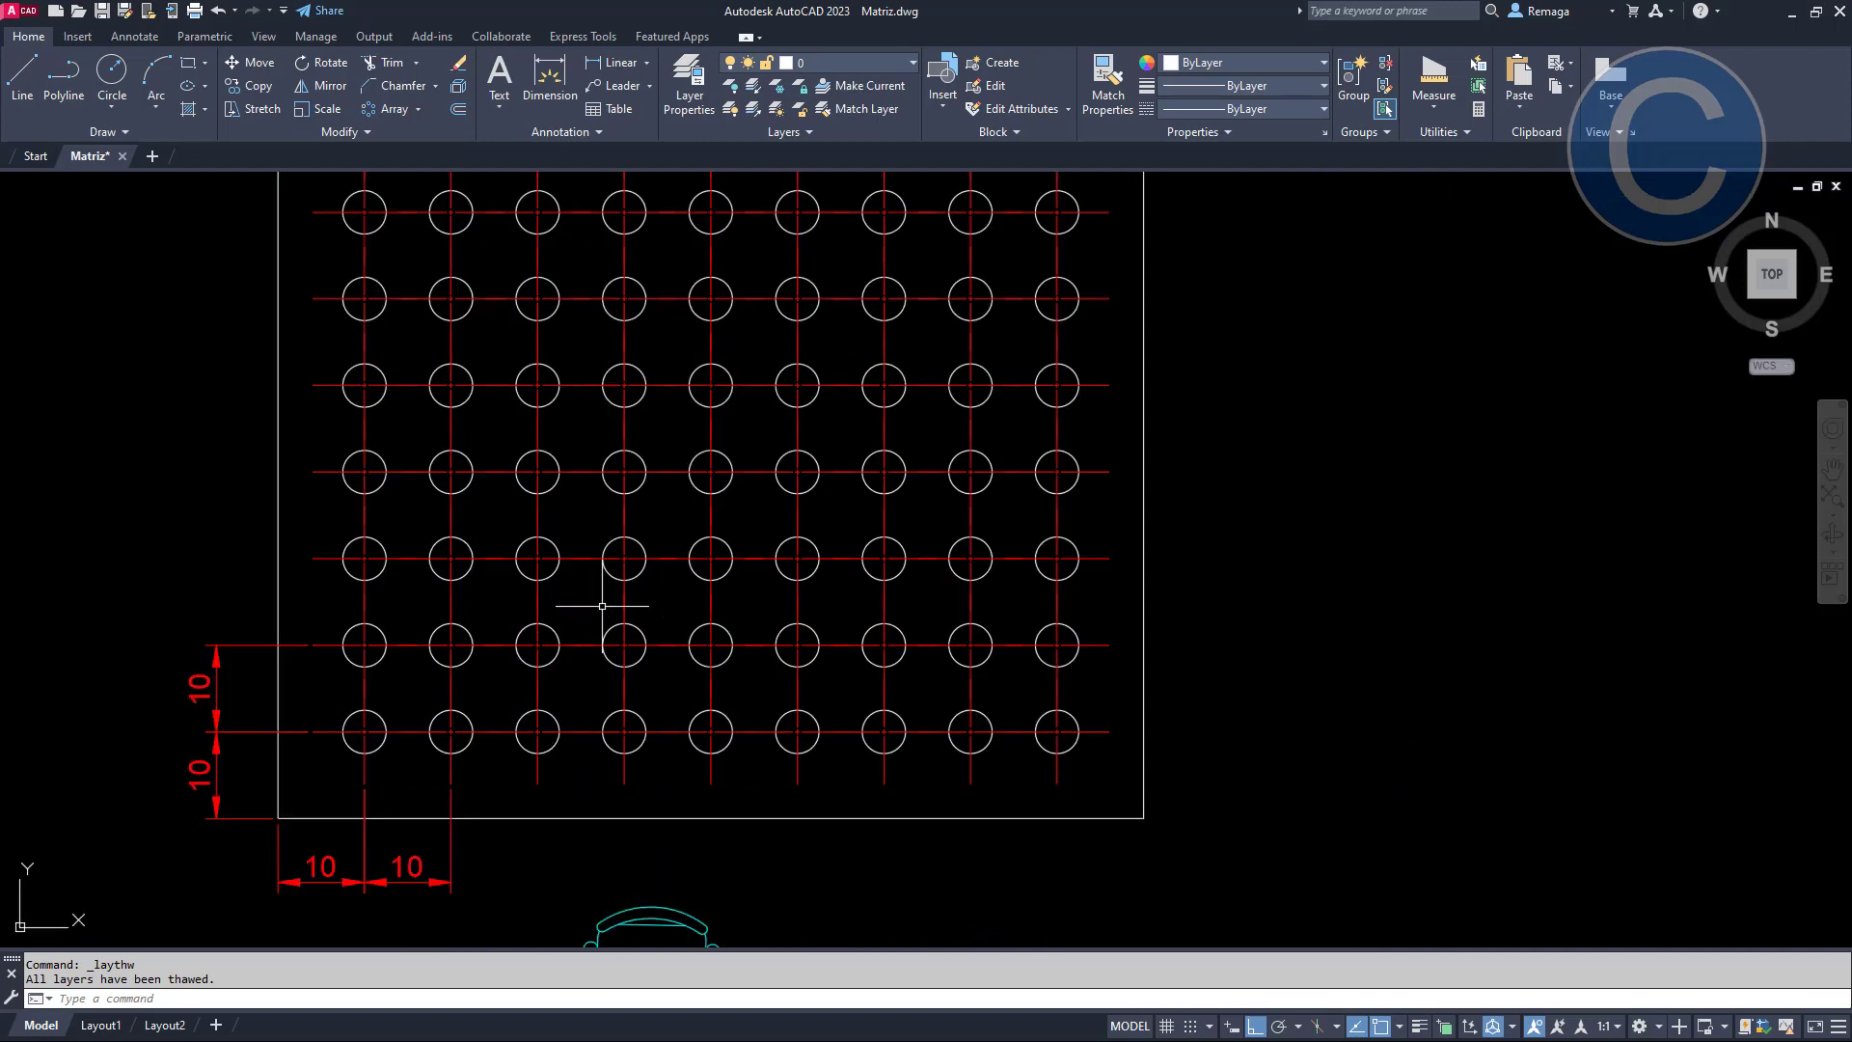
scroll(677, 723, "down", 2)
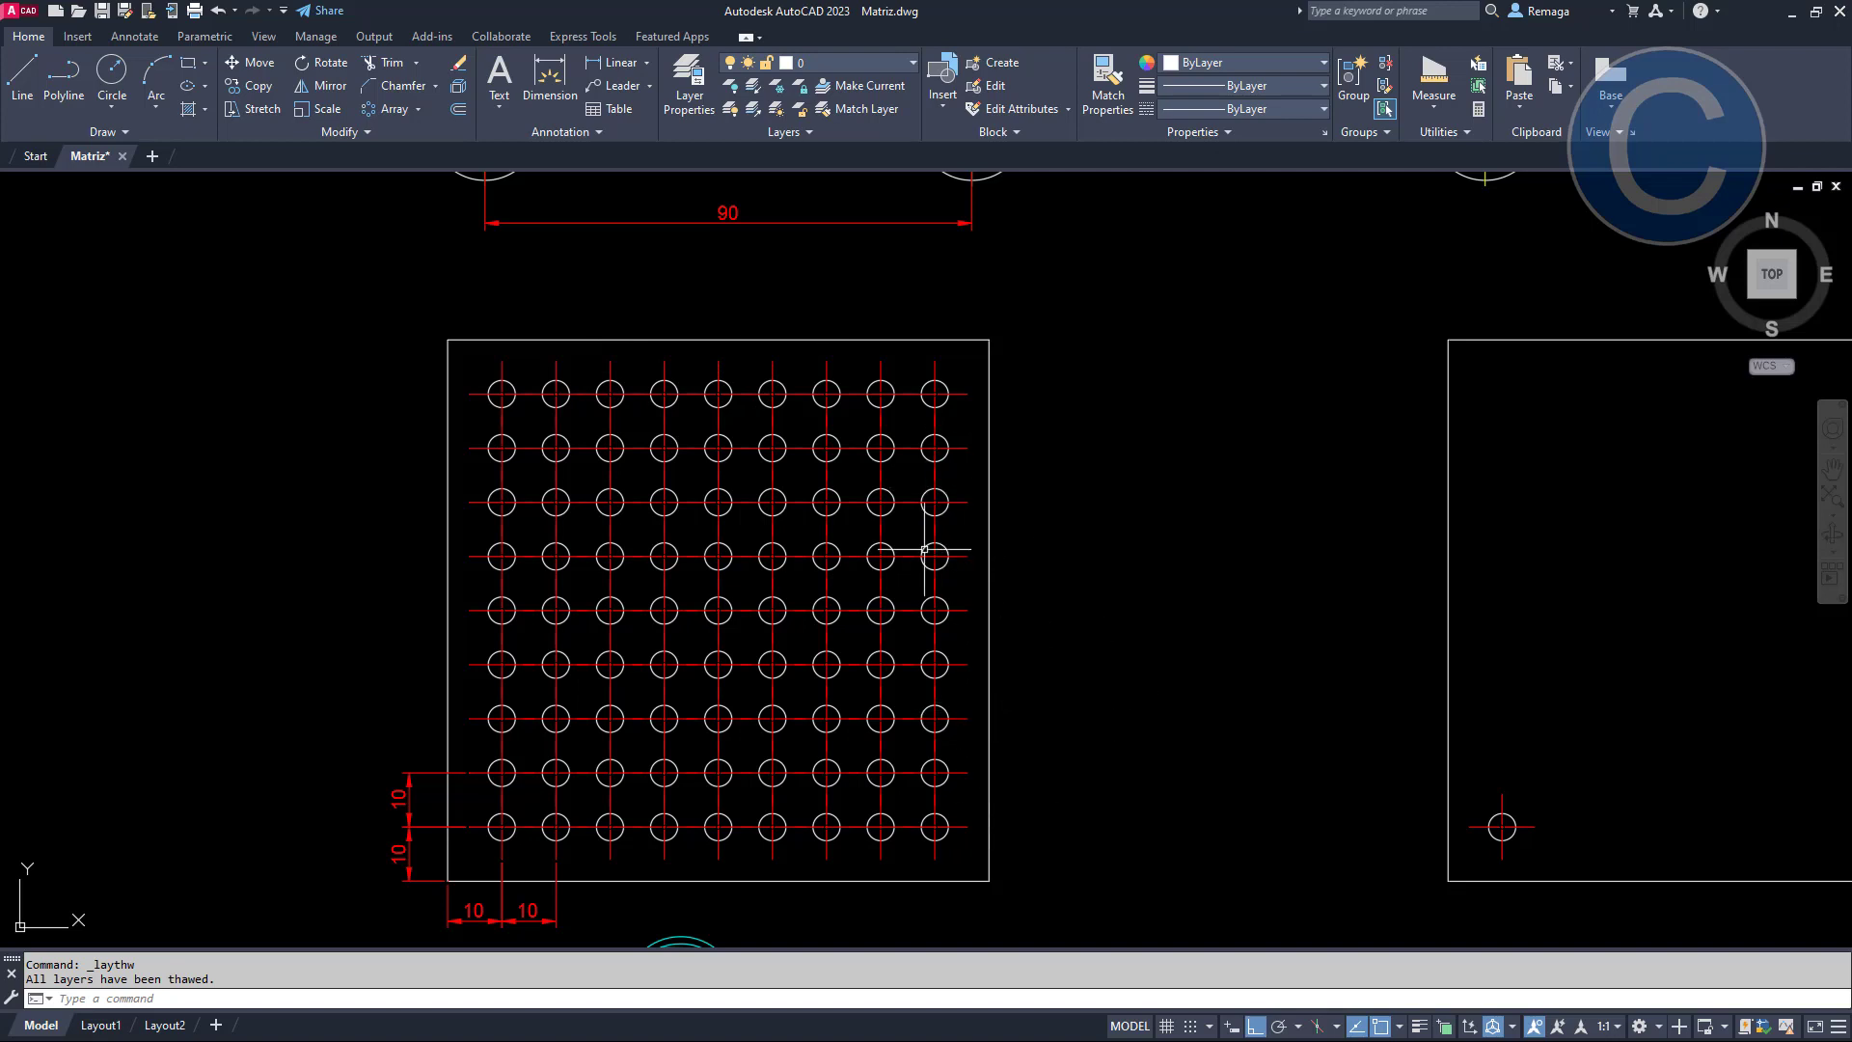
middle_click_drag(577, 796, 679, 663)
scroll(537, 694, "up", 4)
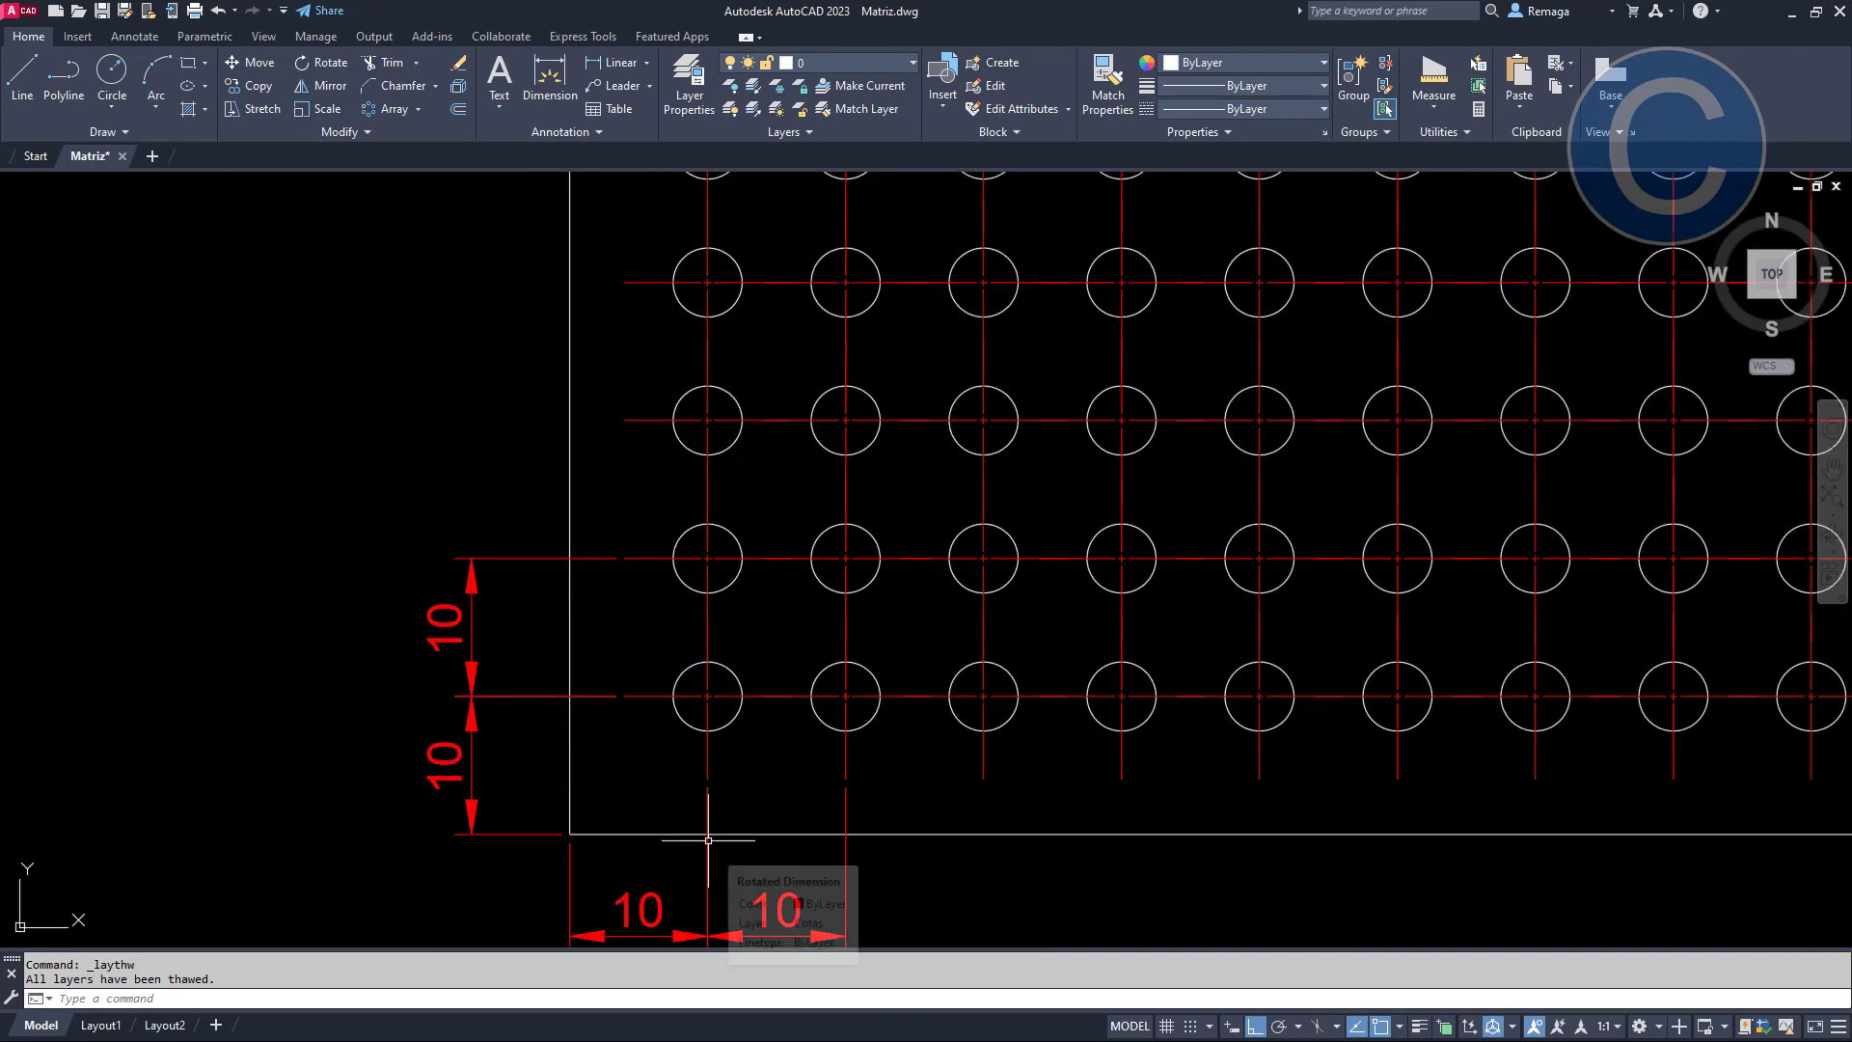
scroll(721, 791, "down", 4)
Start a rectangular array of the single circle and its centre lines in the lower-left corner of the empty square
middle_click_drag(710, 791, 221, 792)
middle_click_drag(1026, 769, 537, 757)
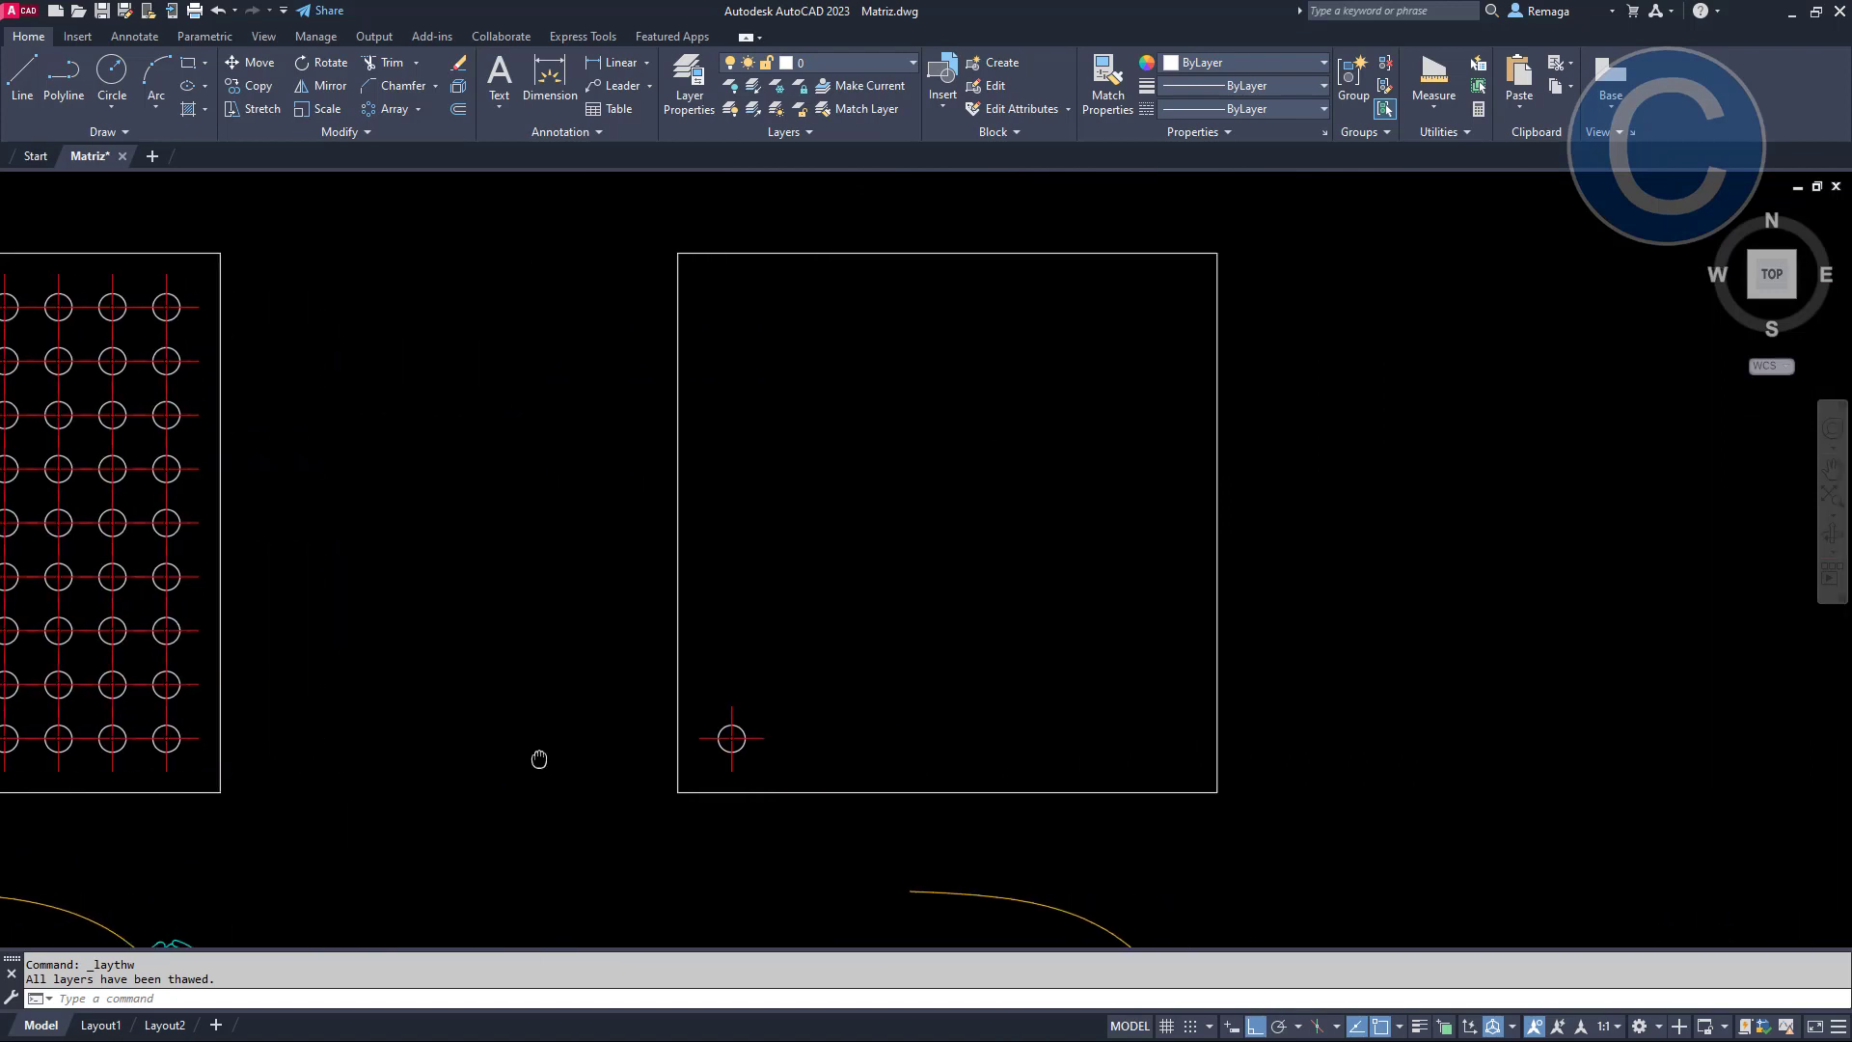
left_click(417, 106)
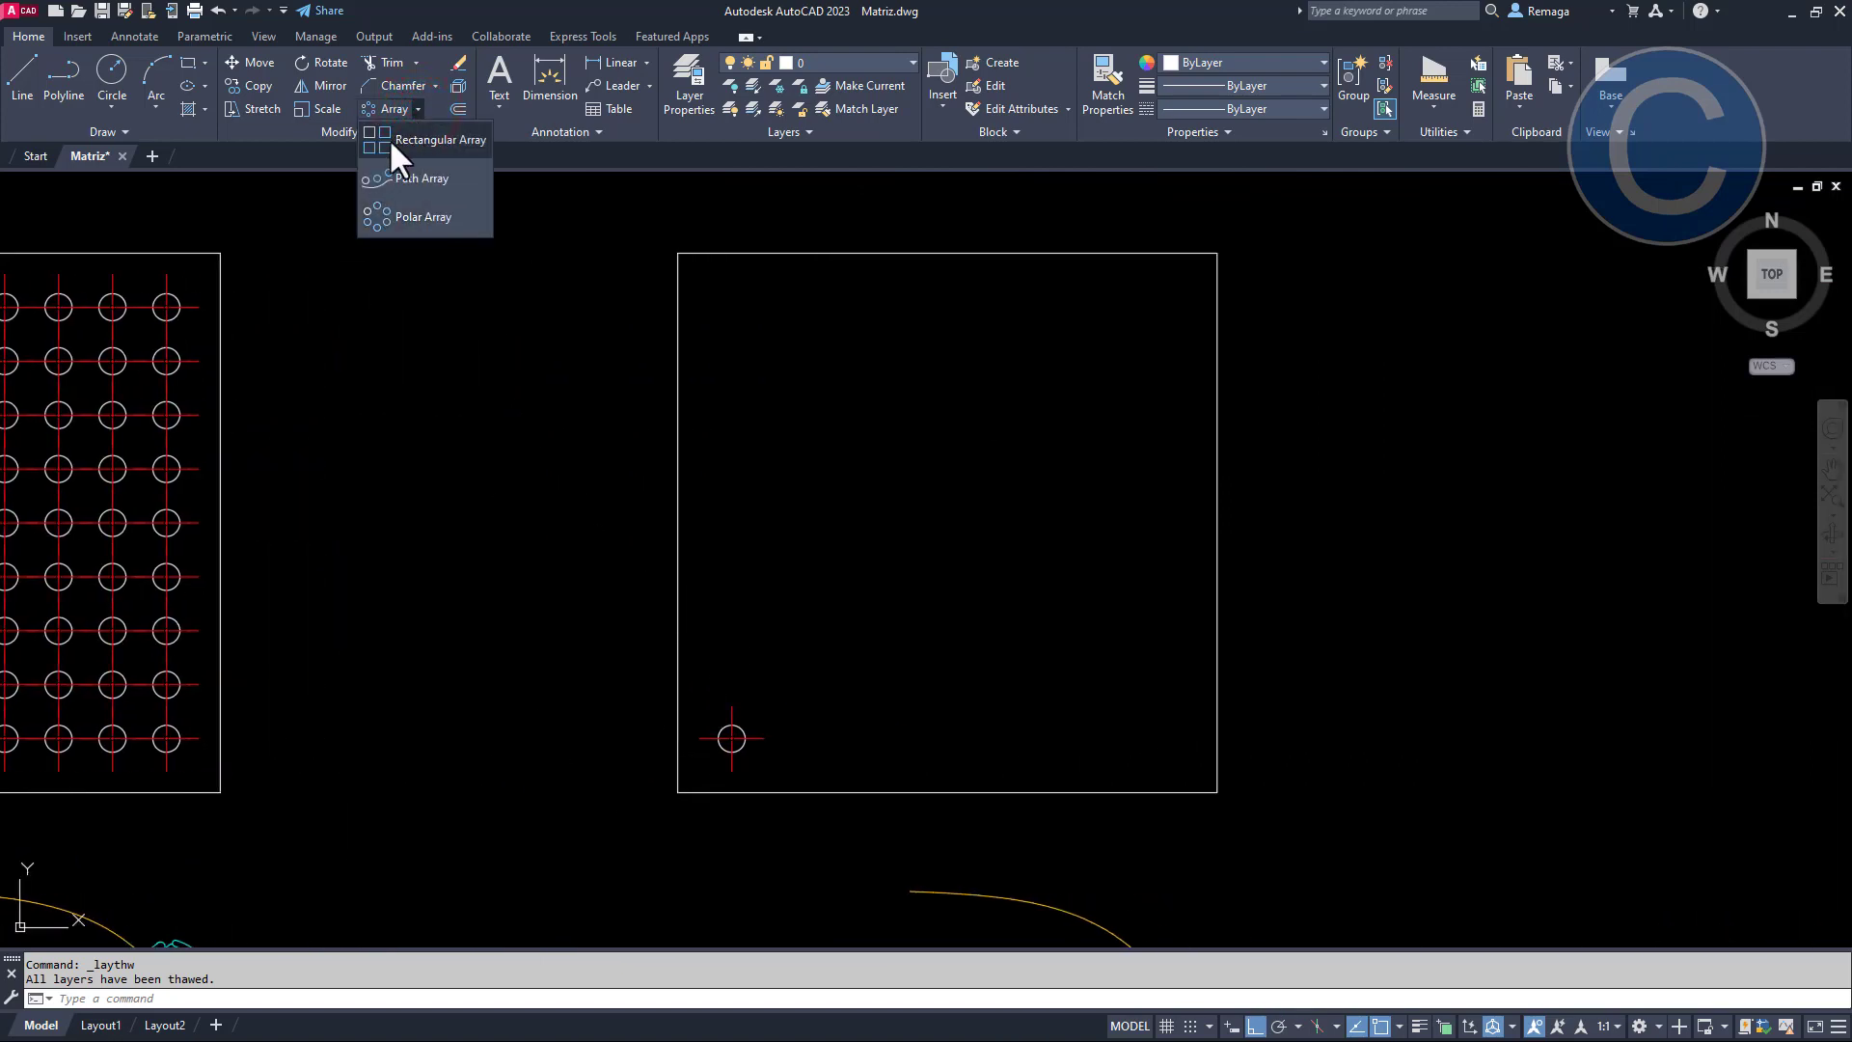
left_click(398, 139)
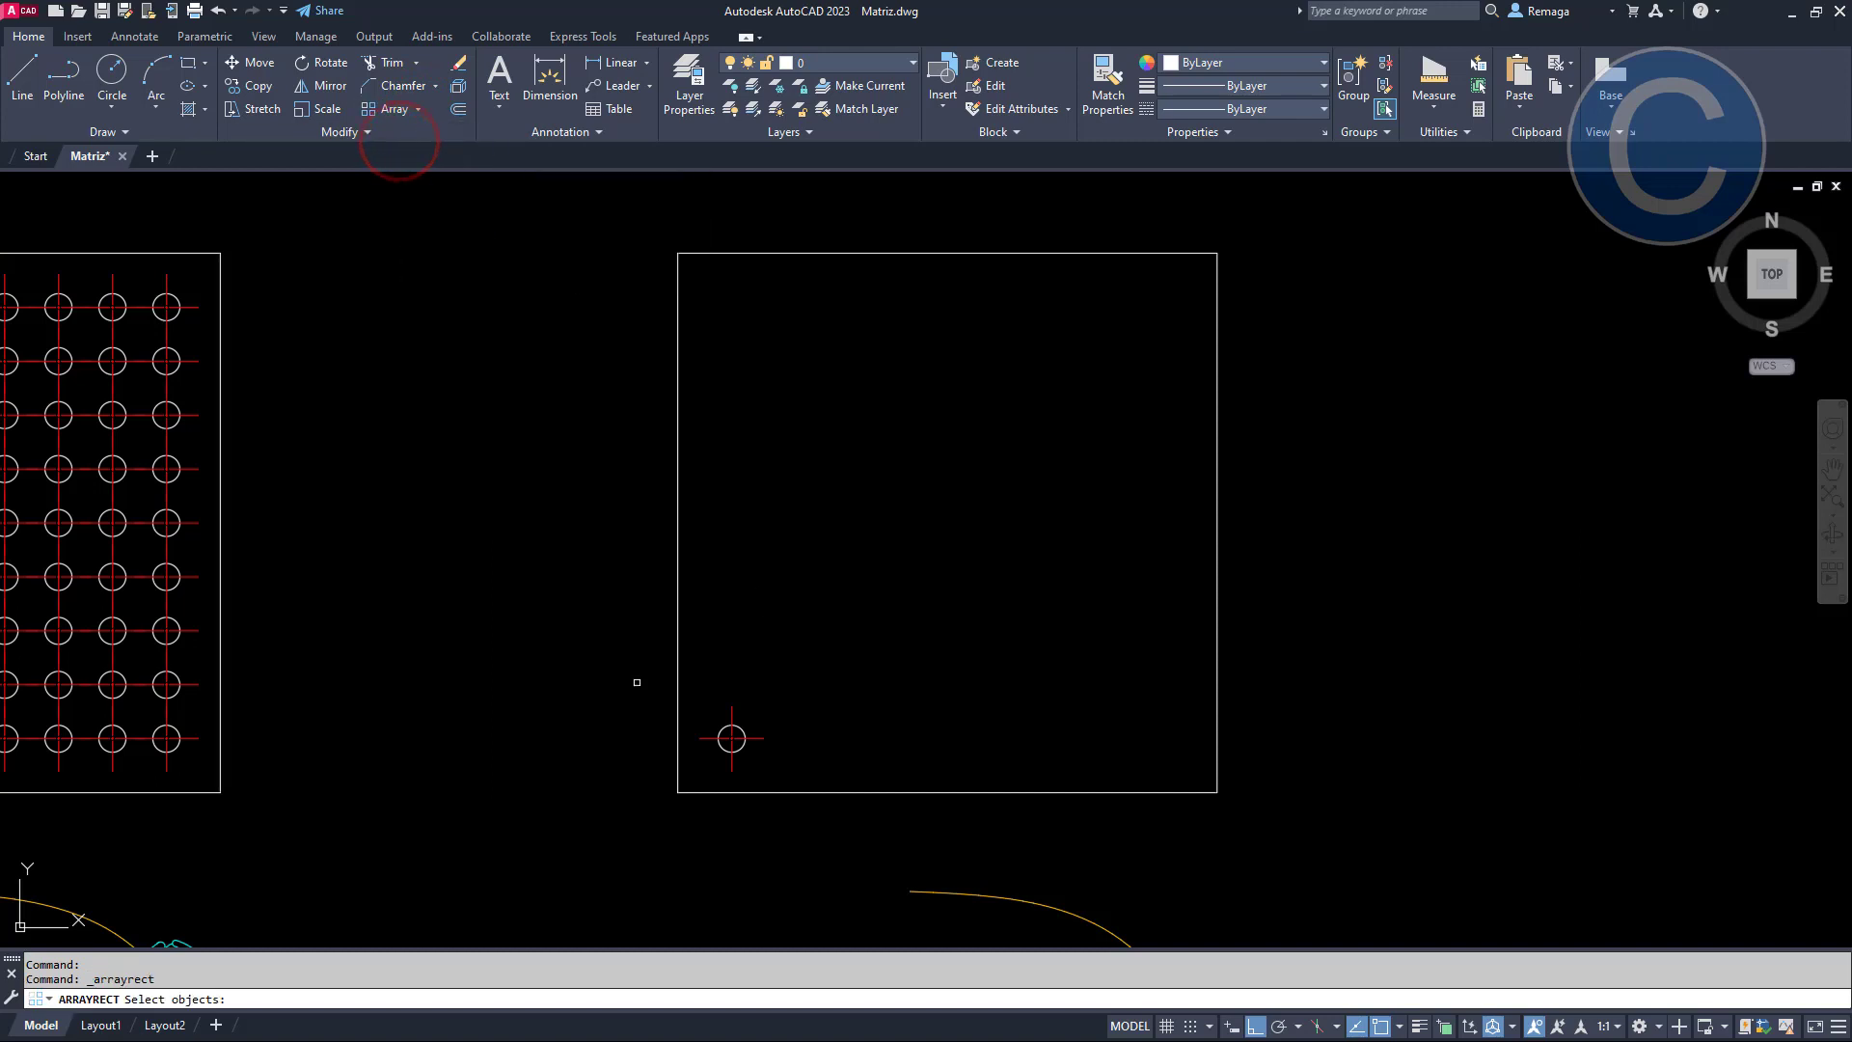
left_click(619, 656)
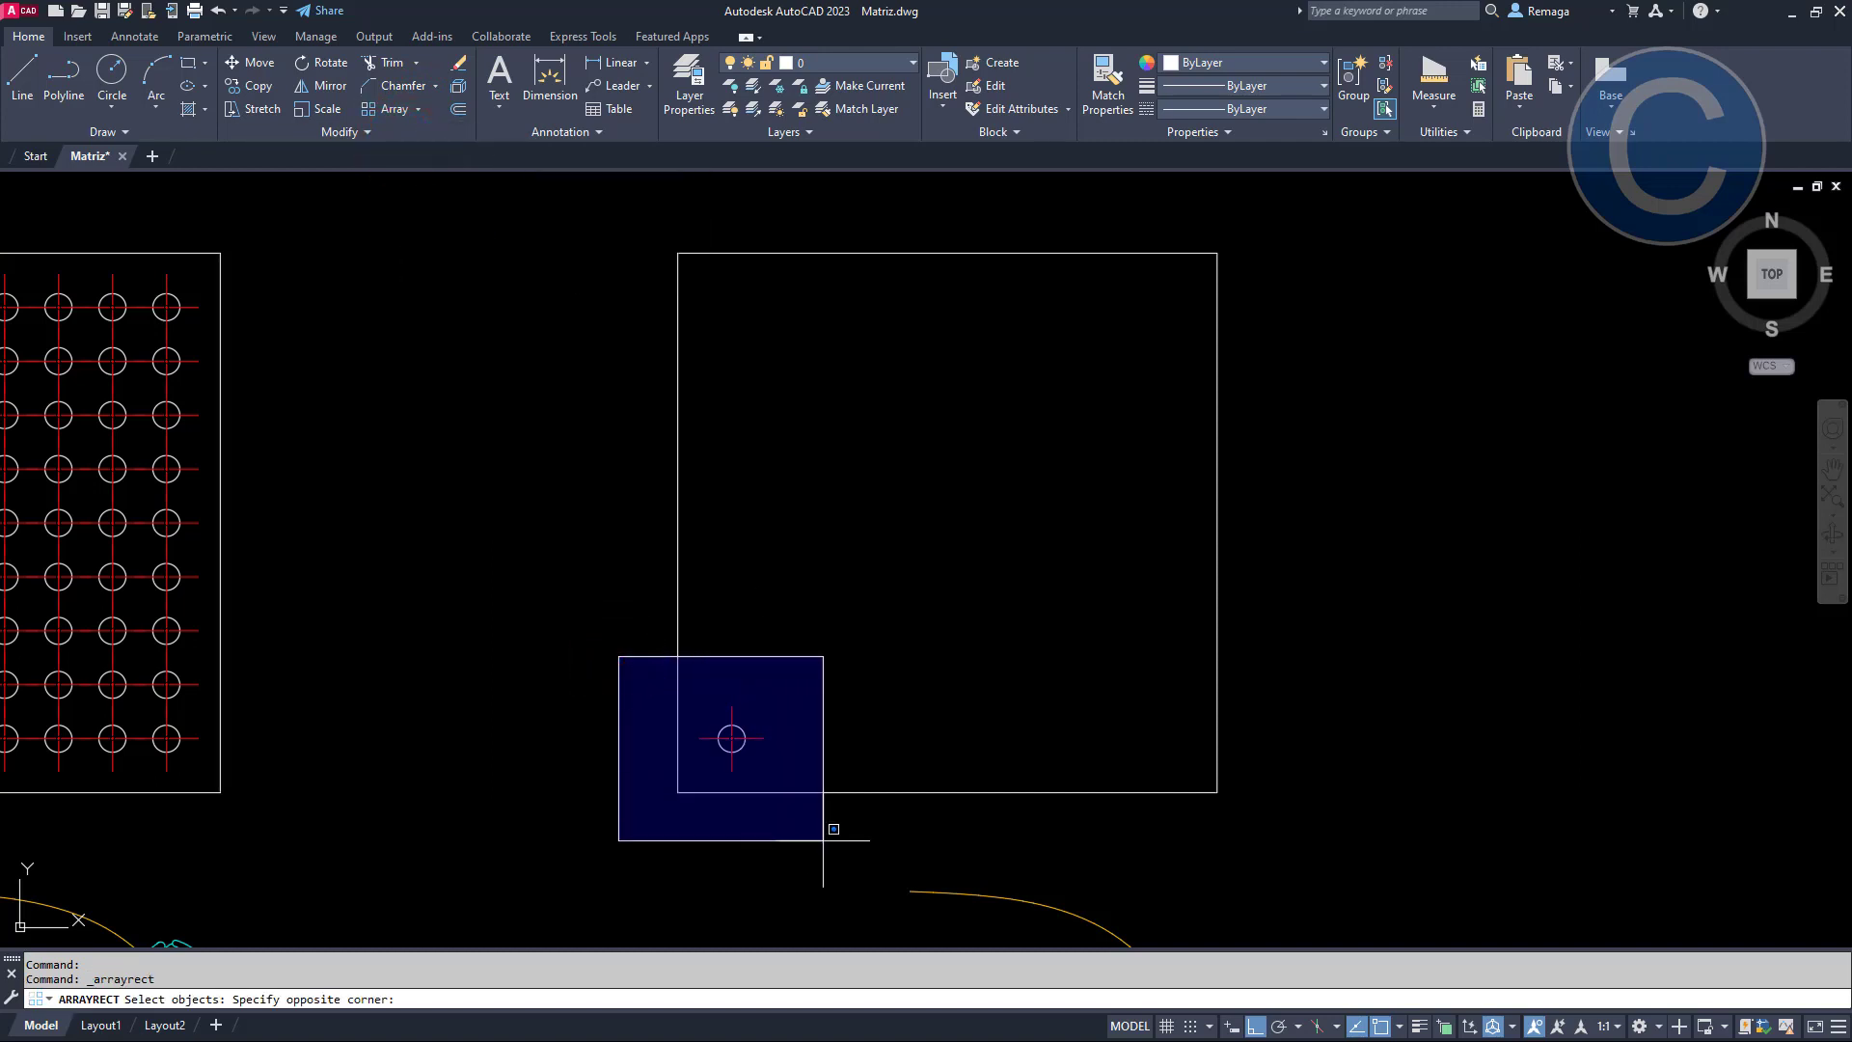
left_click(823, 840)
right_click(823, 840)
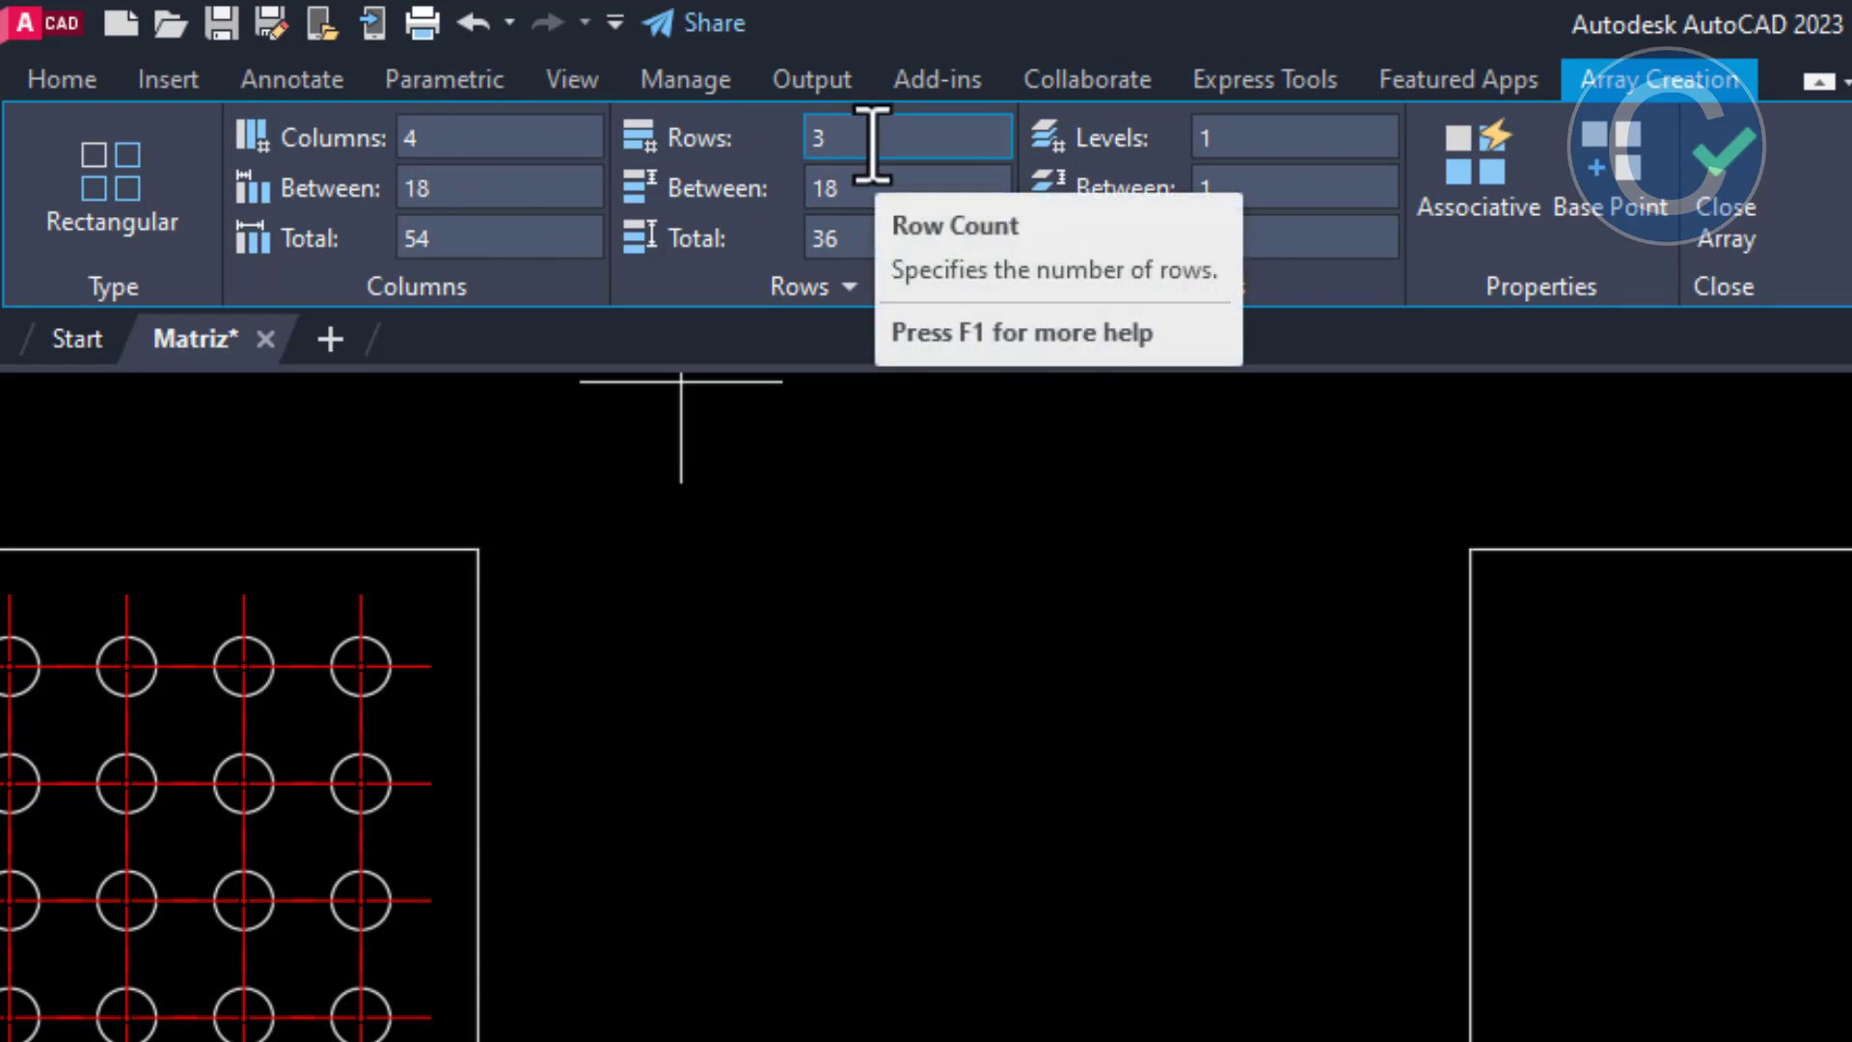
Set the rectangular array to 9 columns and 9 rows
left_click(455, 136)
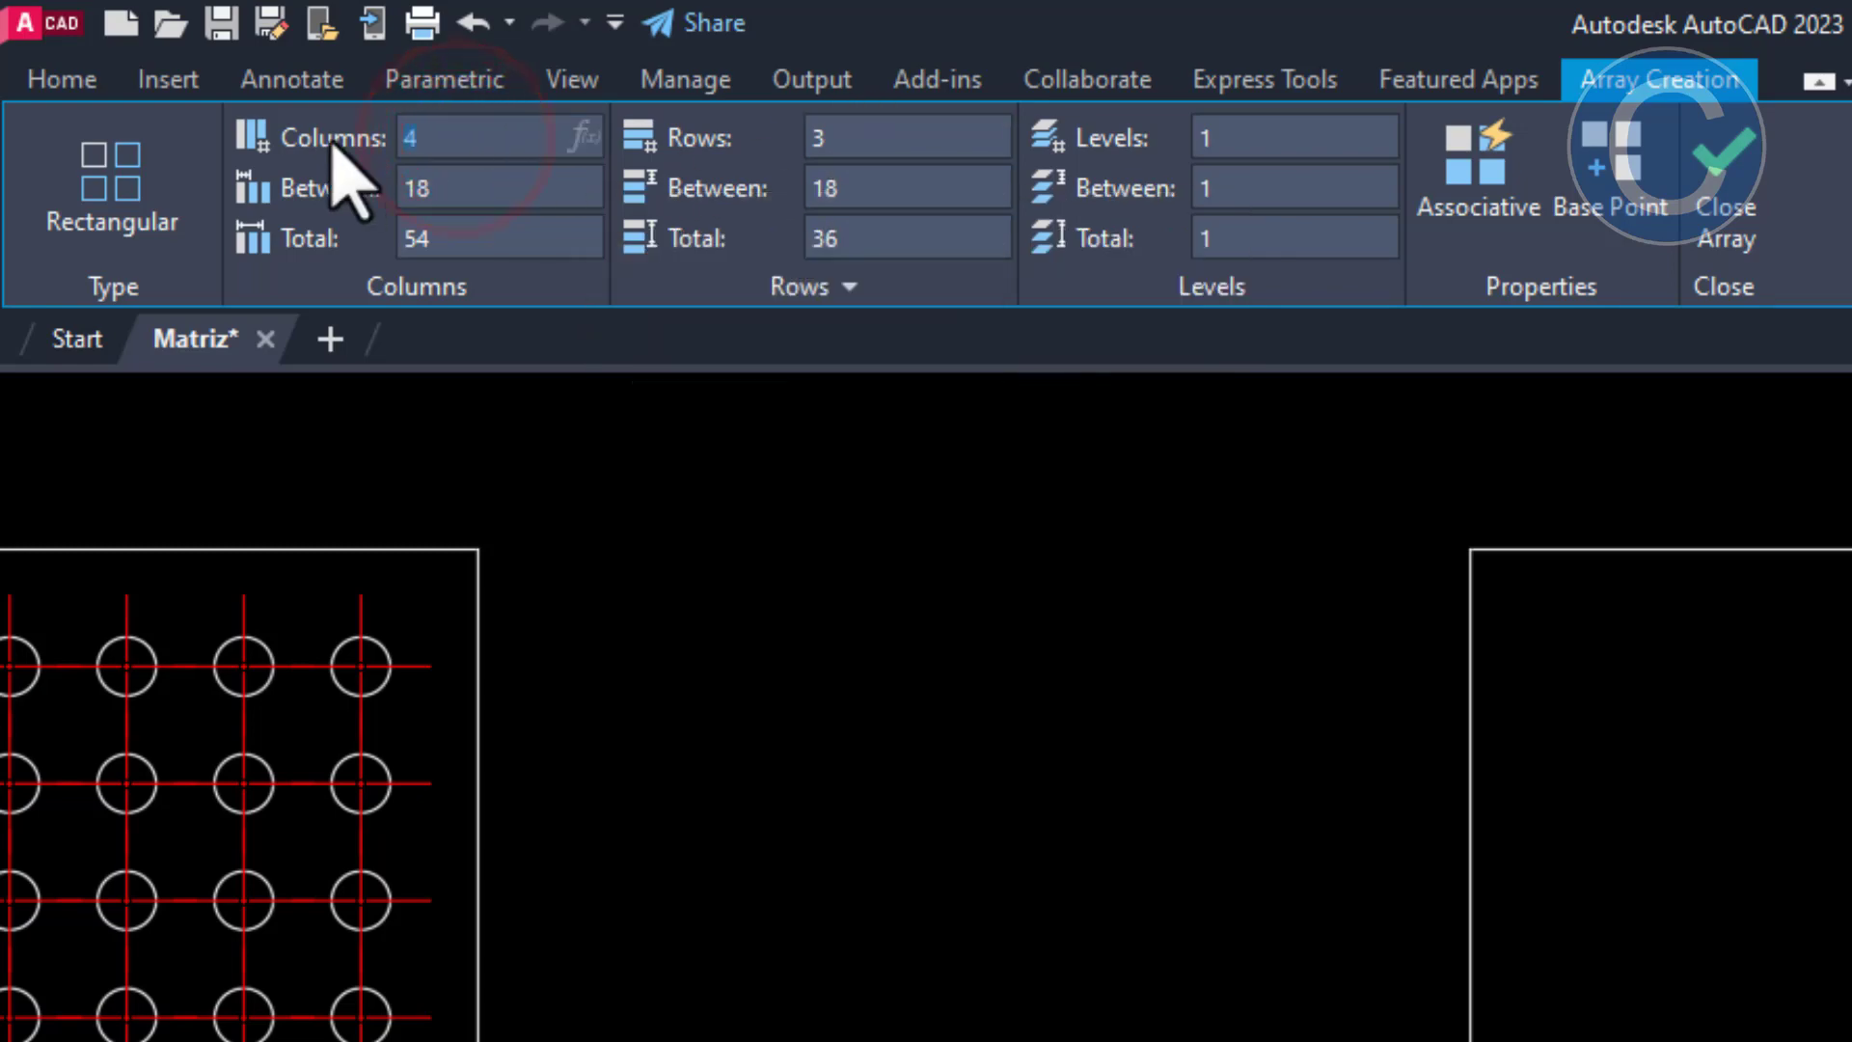
type("9")
key("Return")
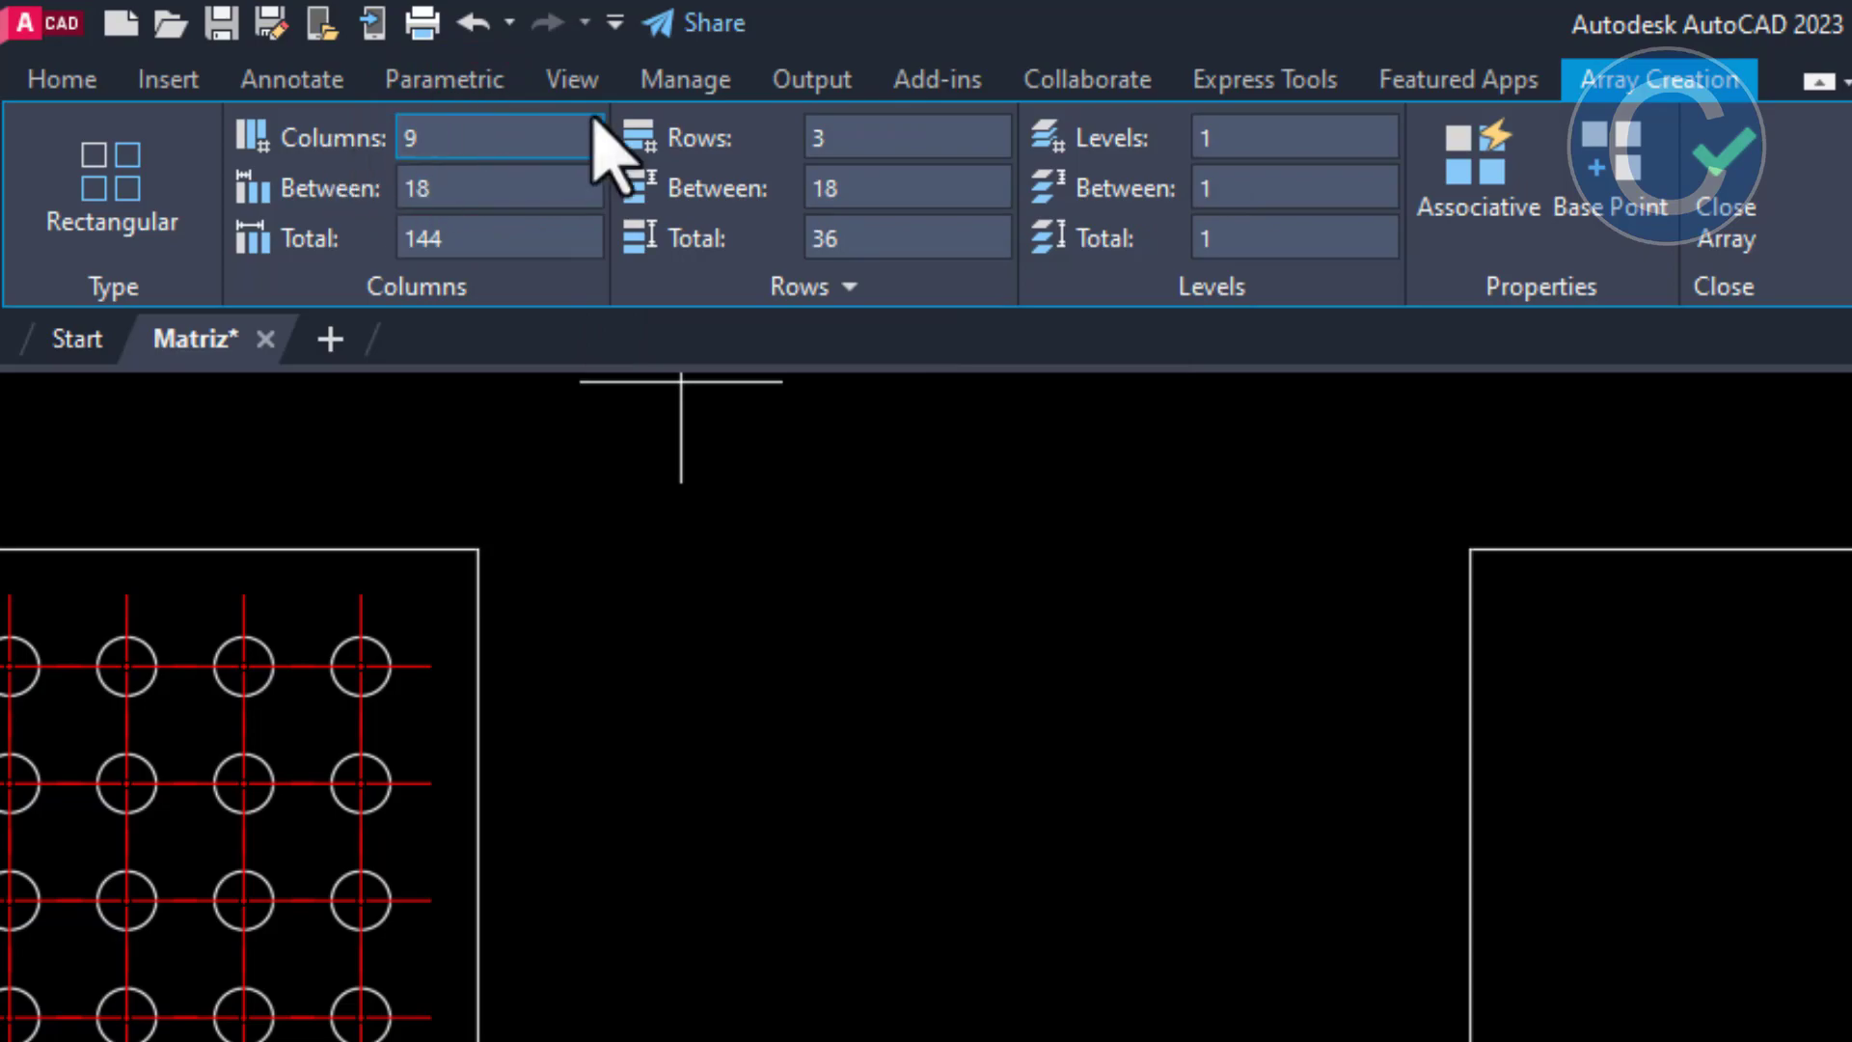
left_click(852, 137)
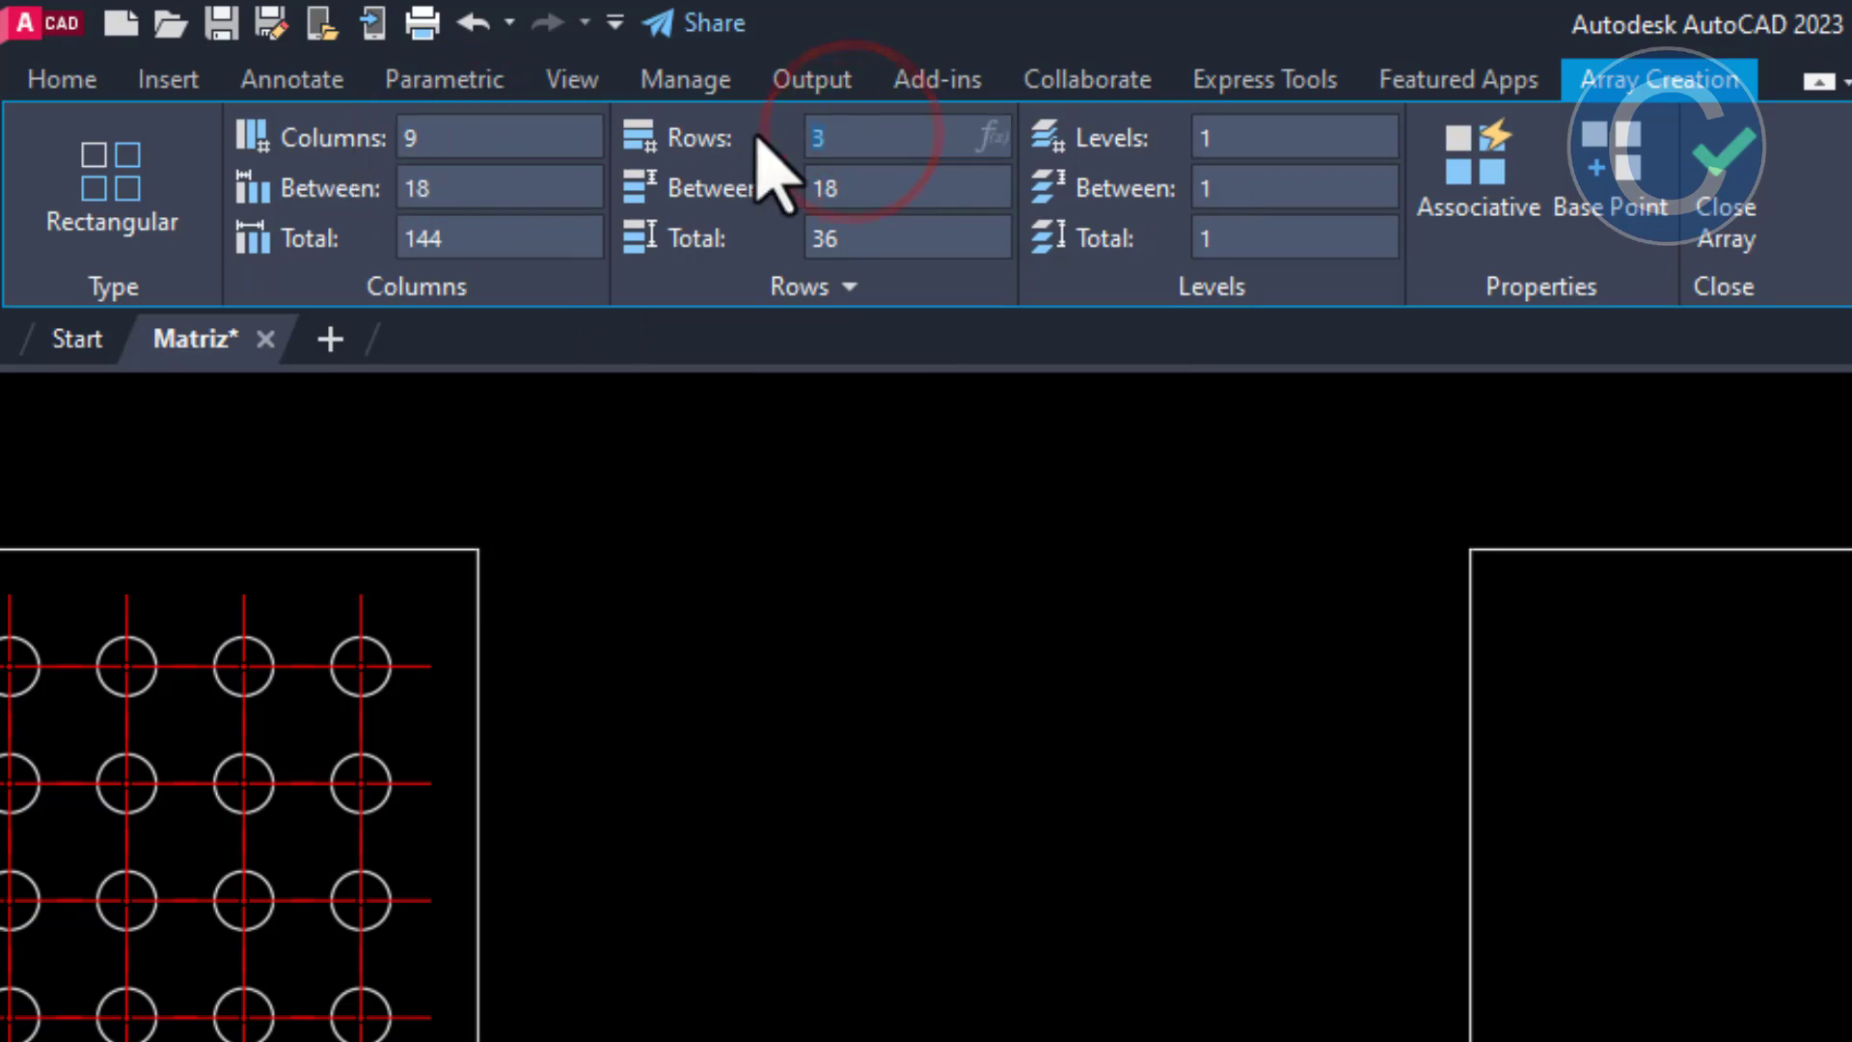
key("Return")
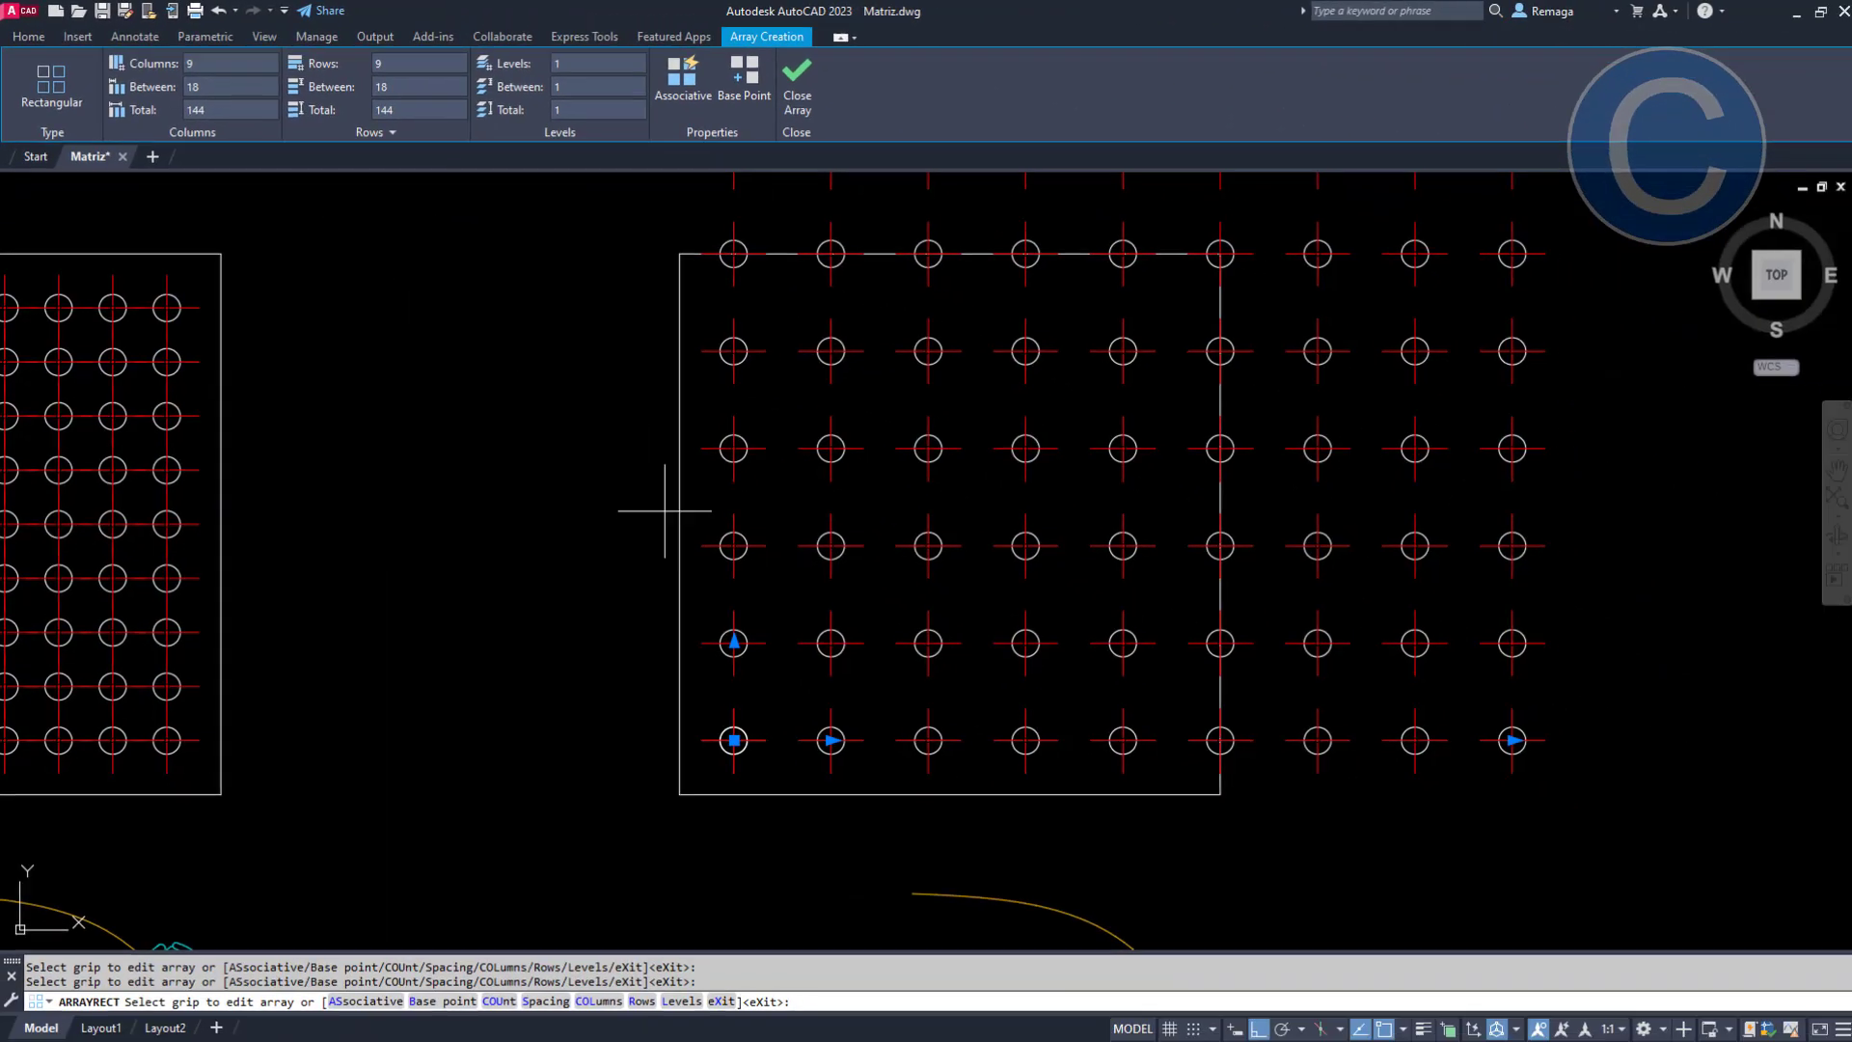
middle_click_drag(655, 439, 654, 496)
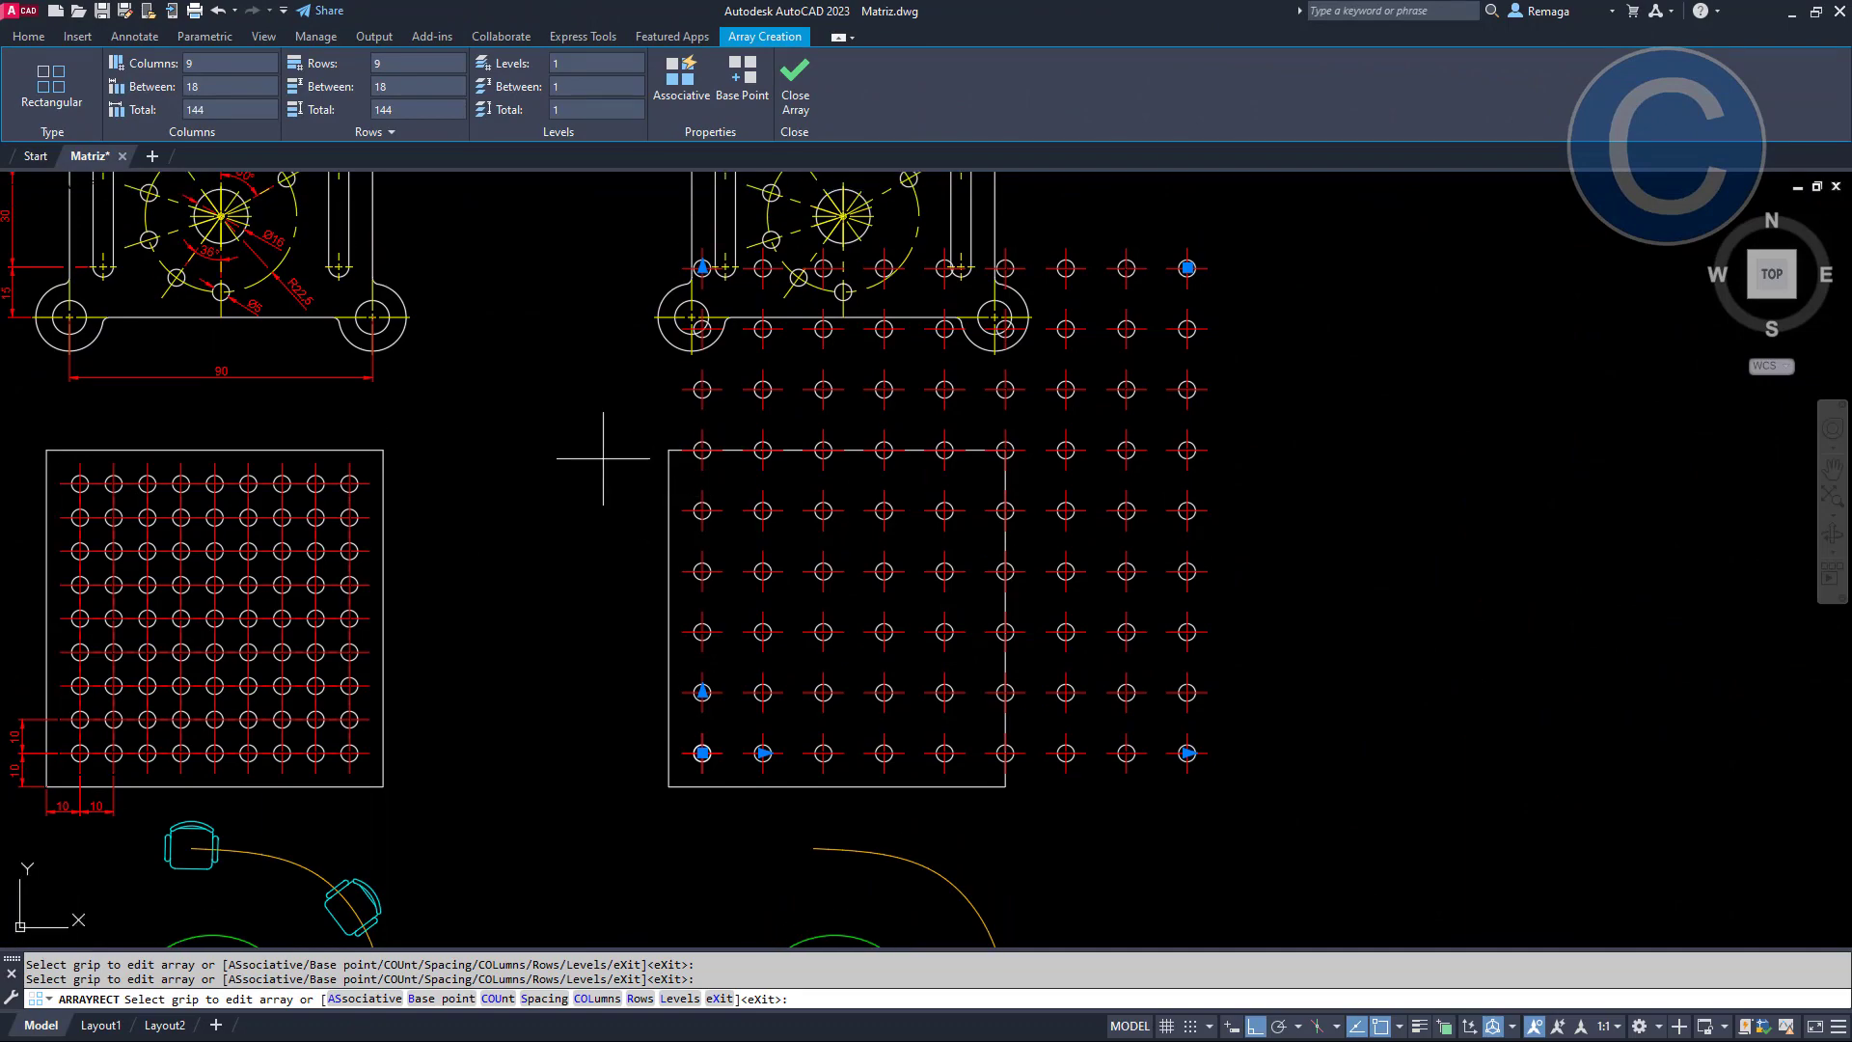
Set both the column and row spacing of the circle array to 10 and finish the array
left_click(198, 87)
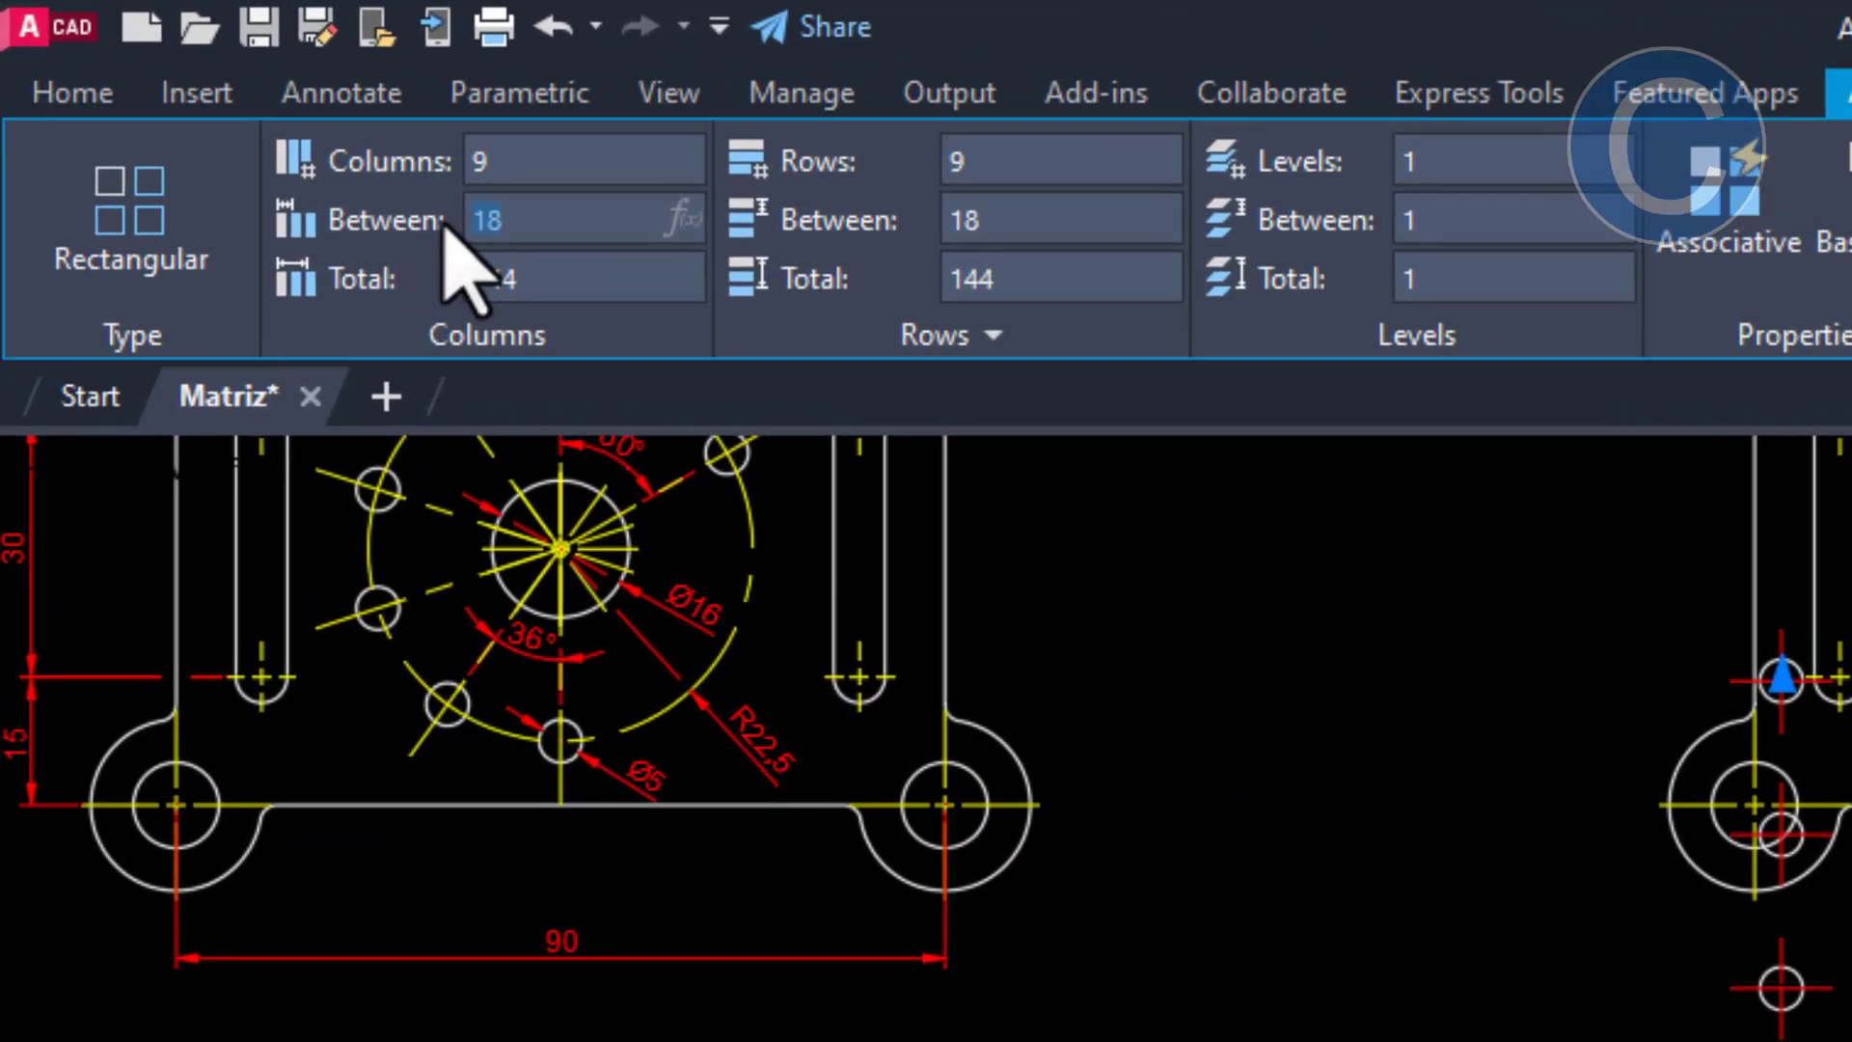
type("10")
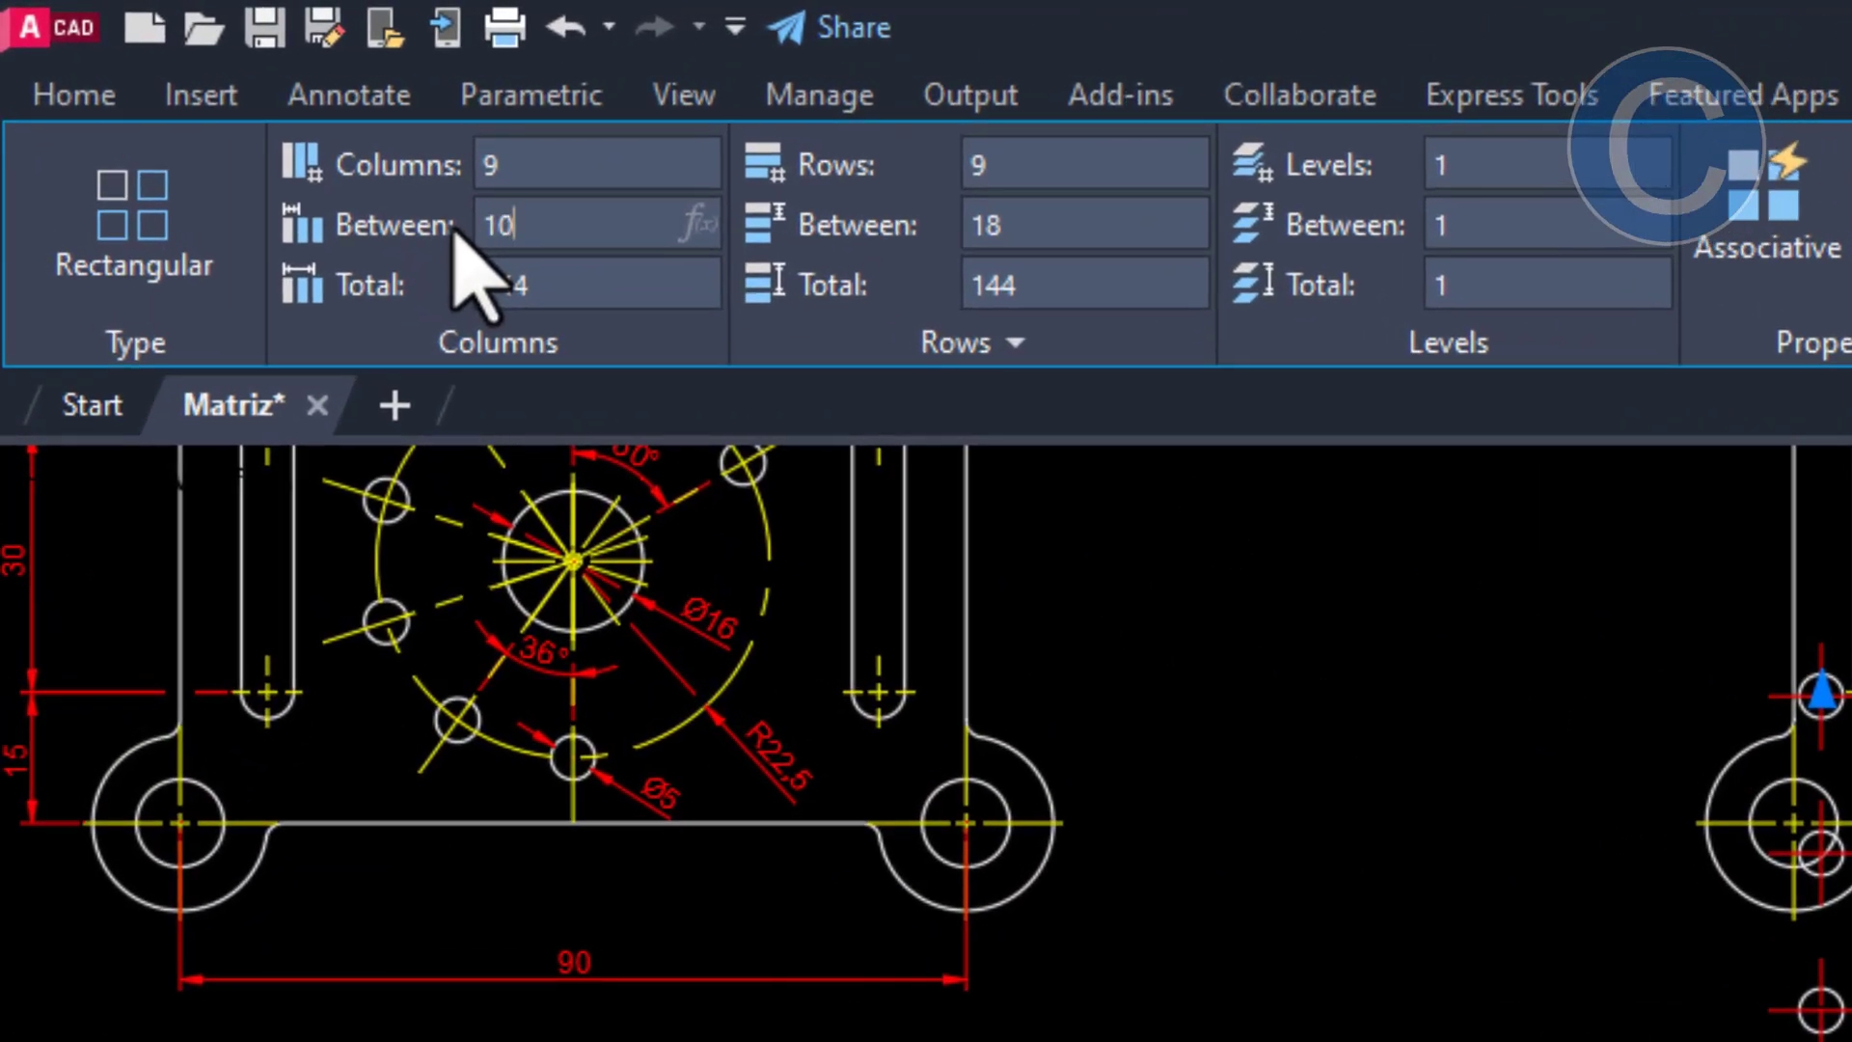
key("Return")
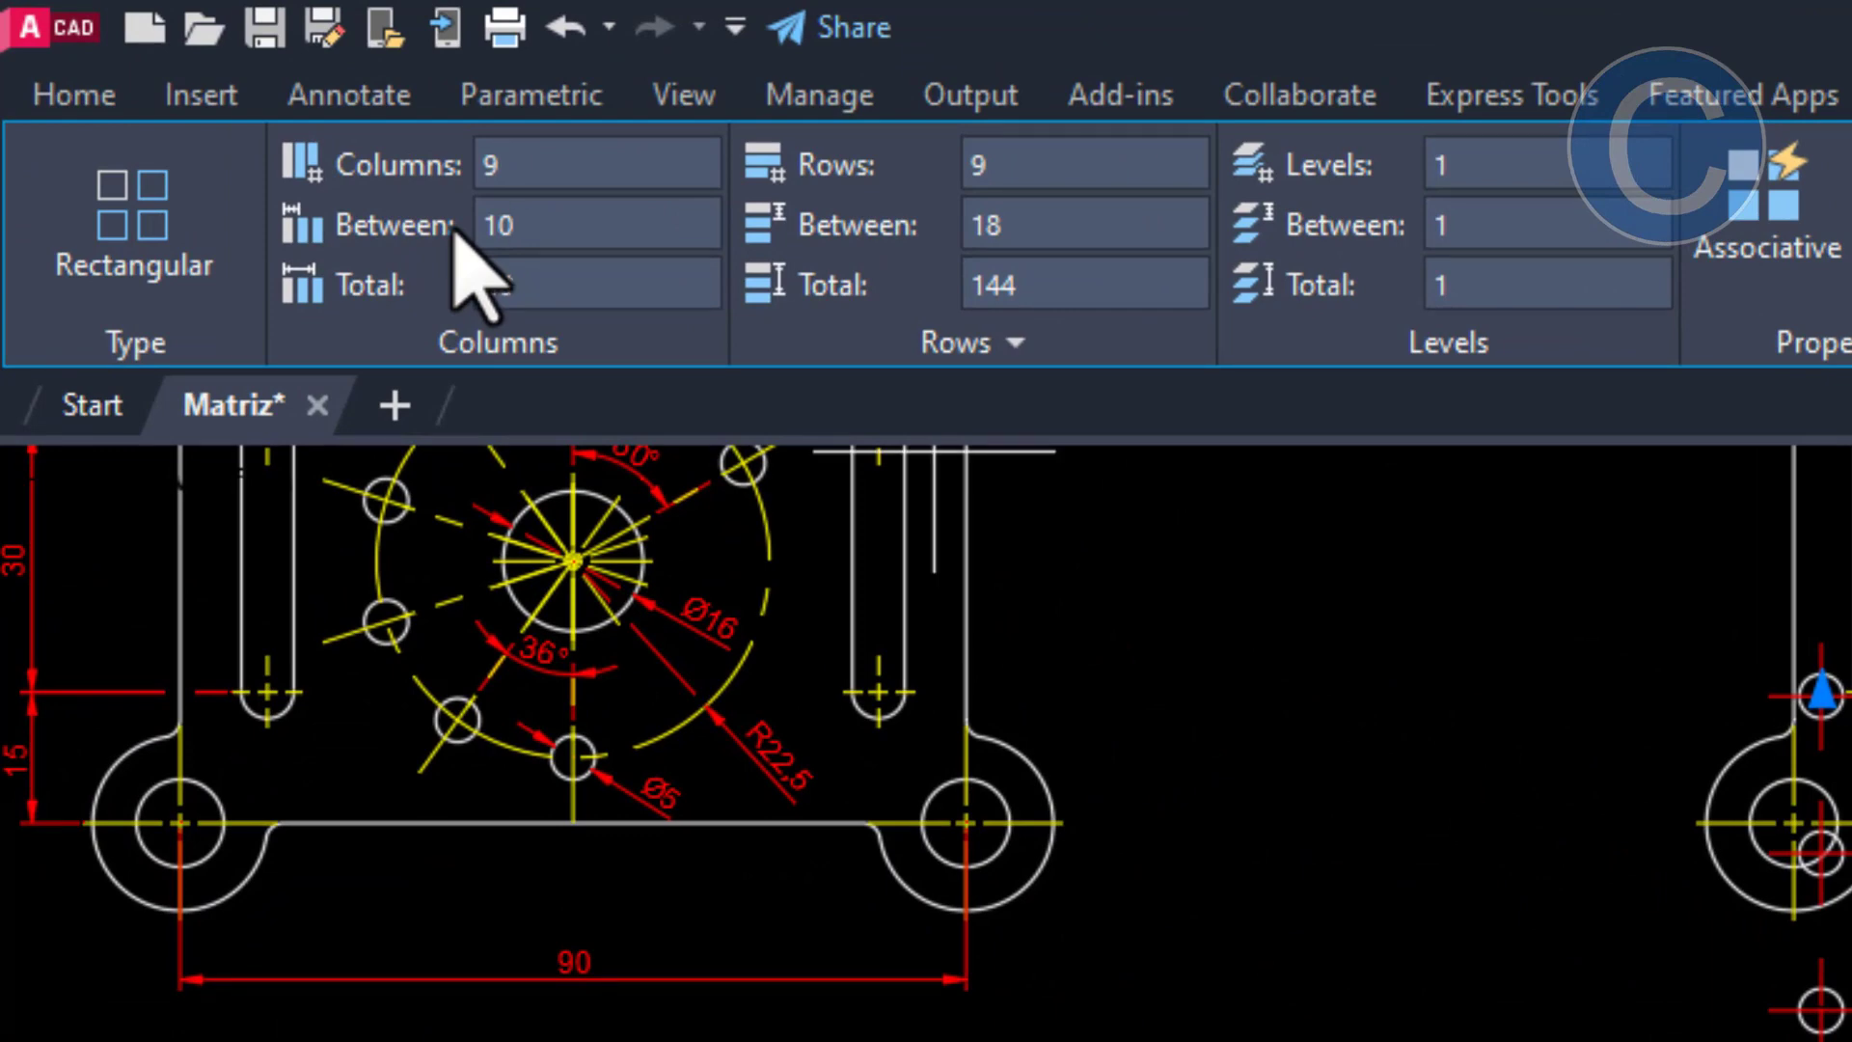
left_click(1033, 227)
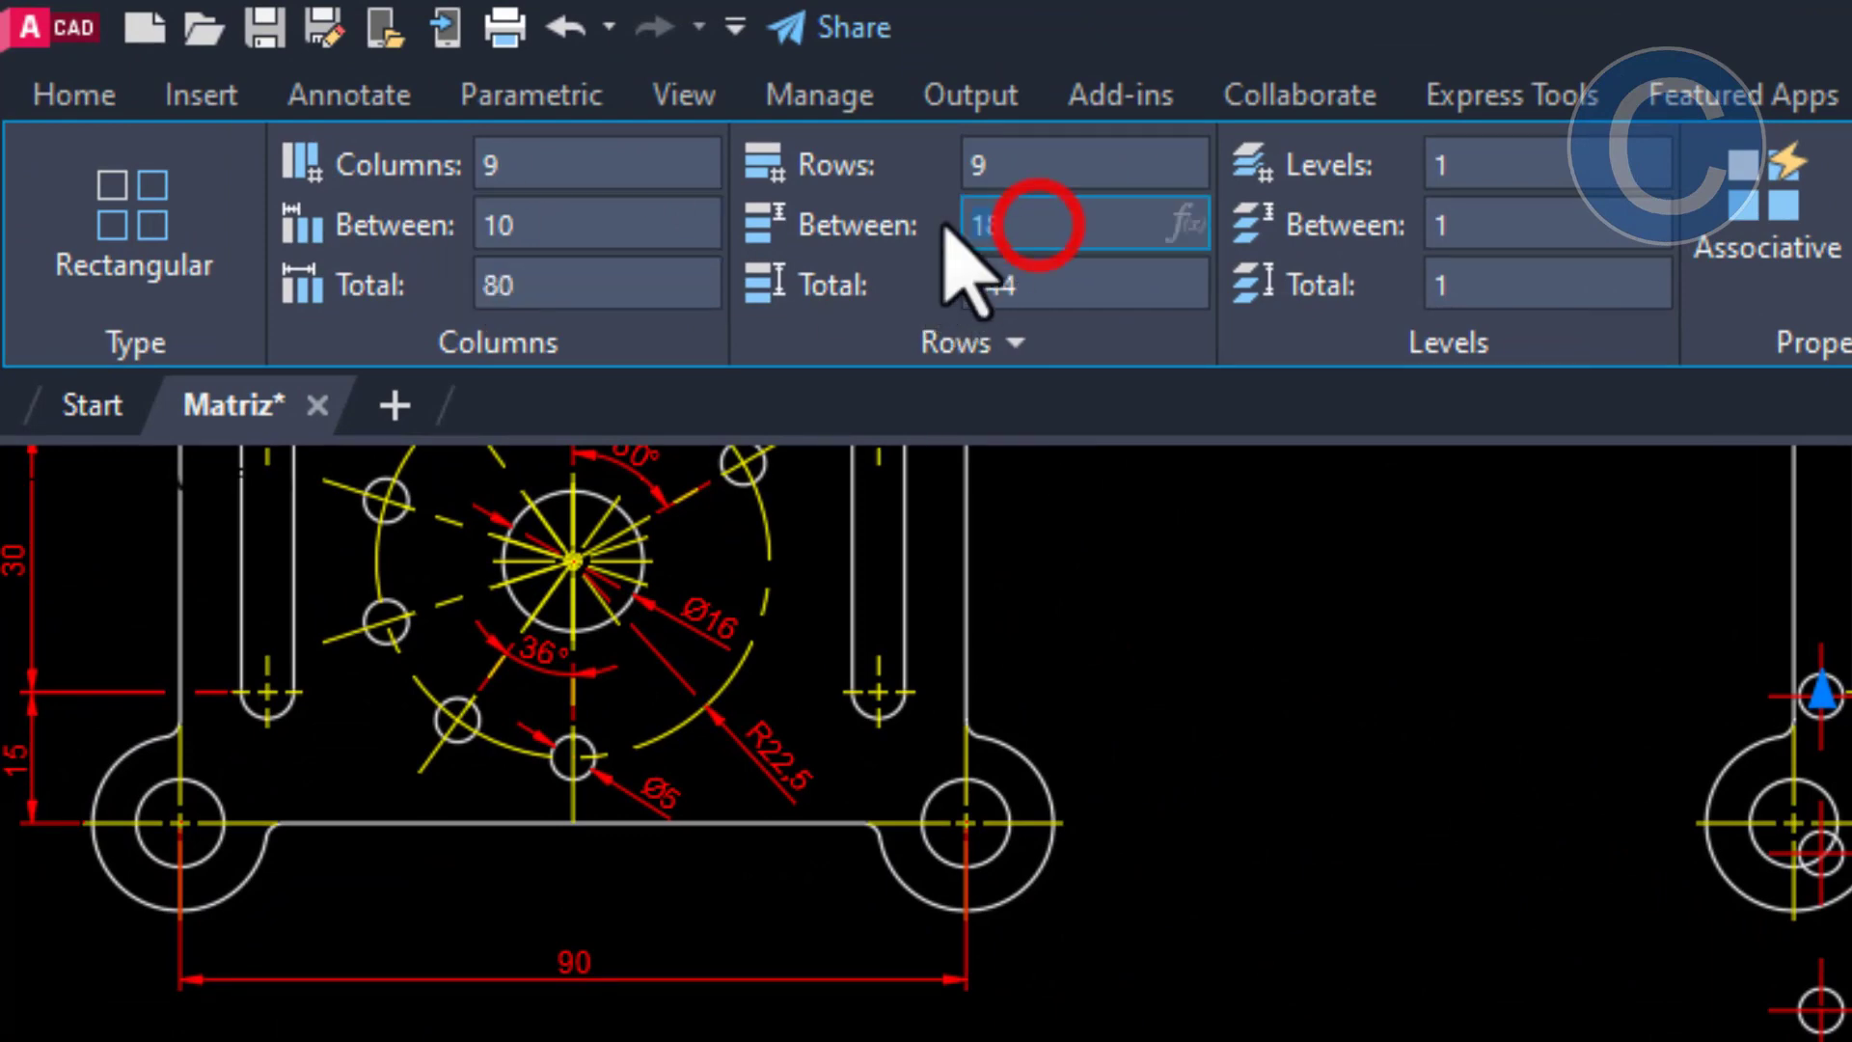
type("10")
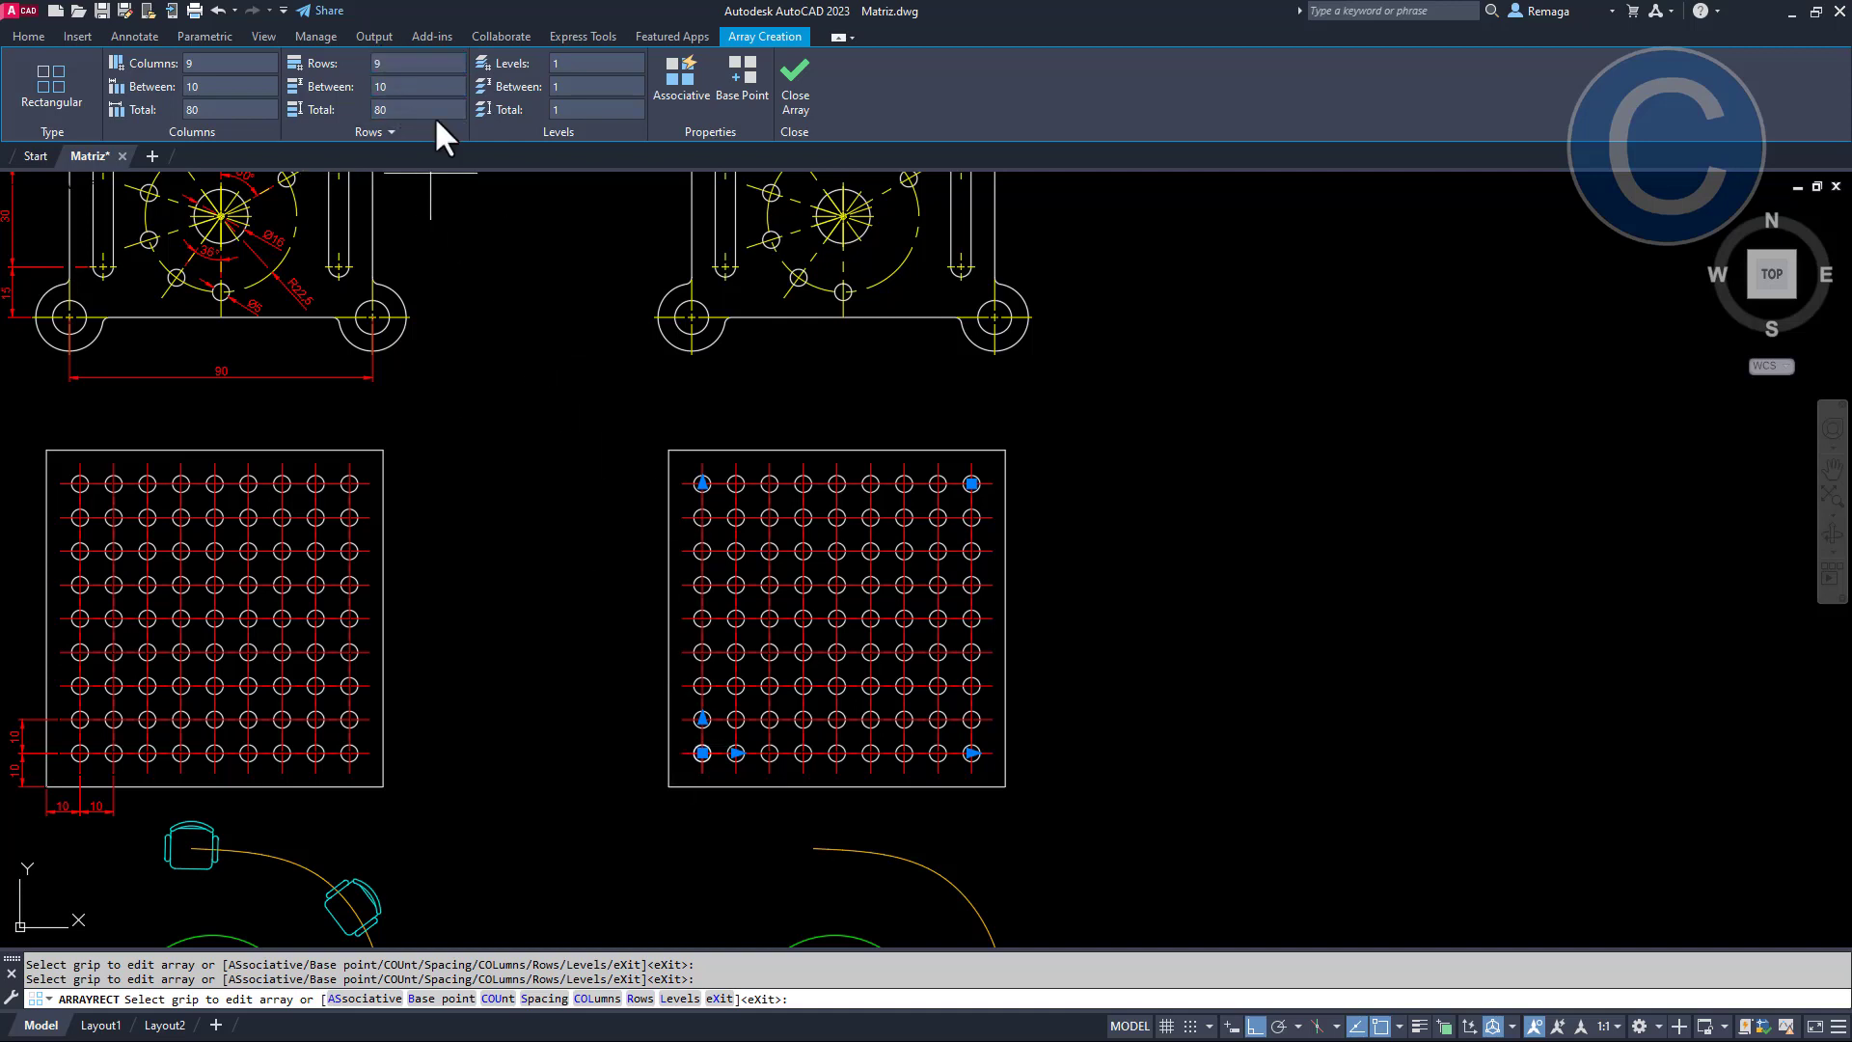
left_click(797, 89)
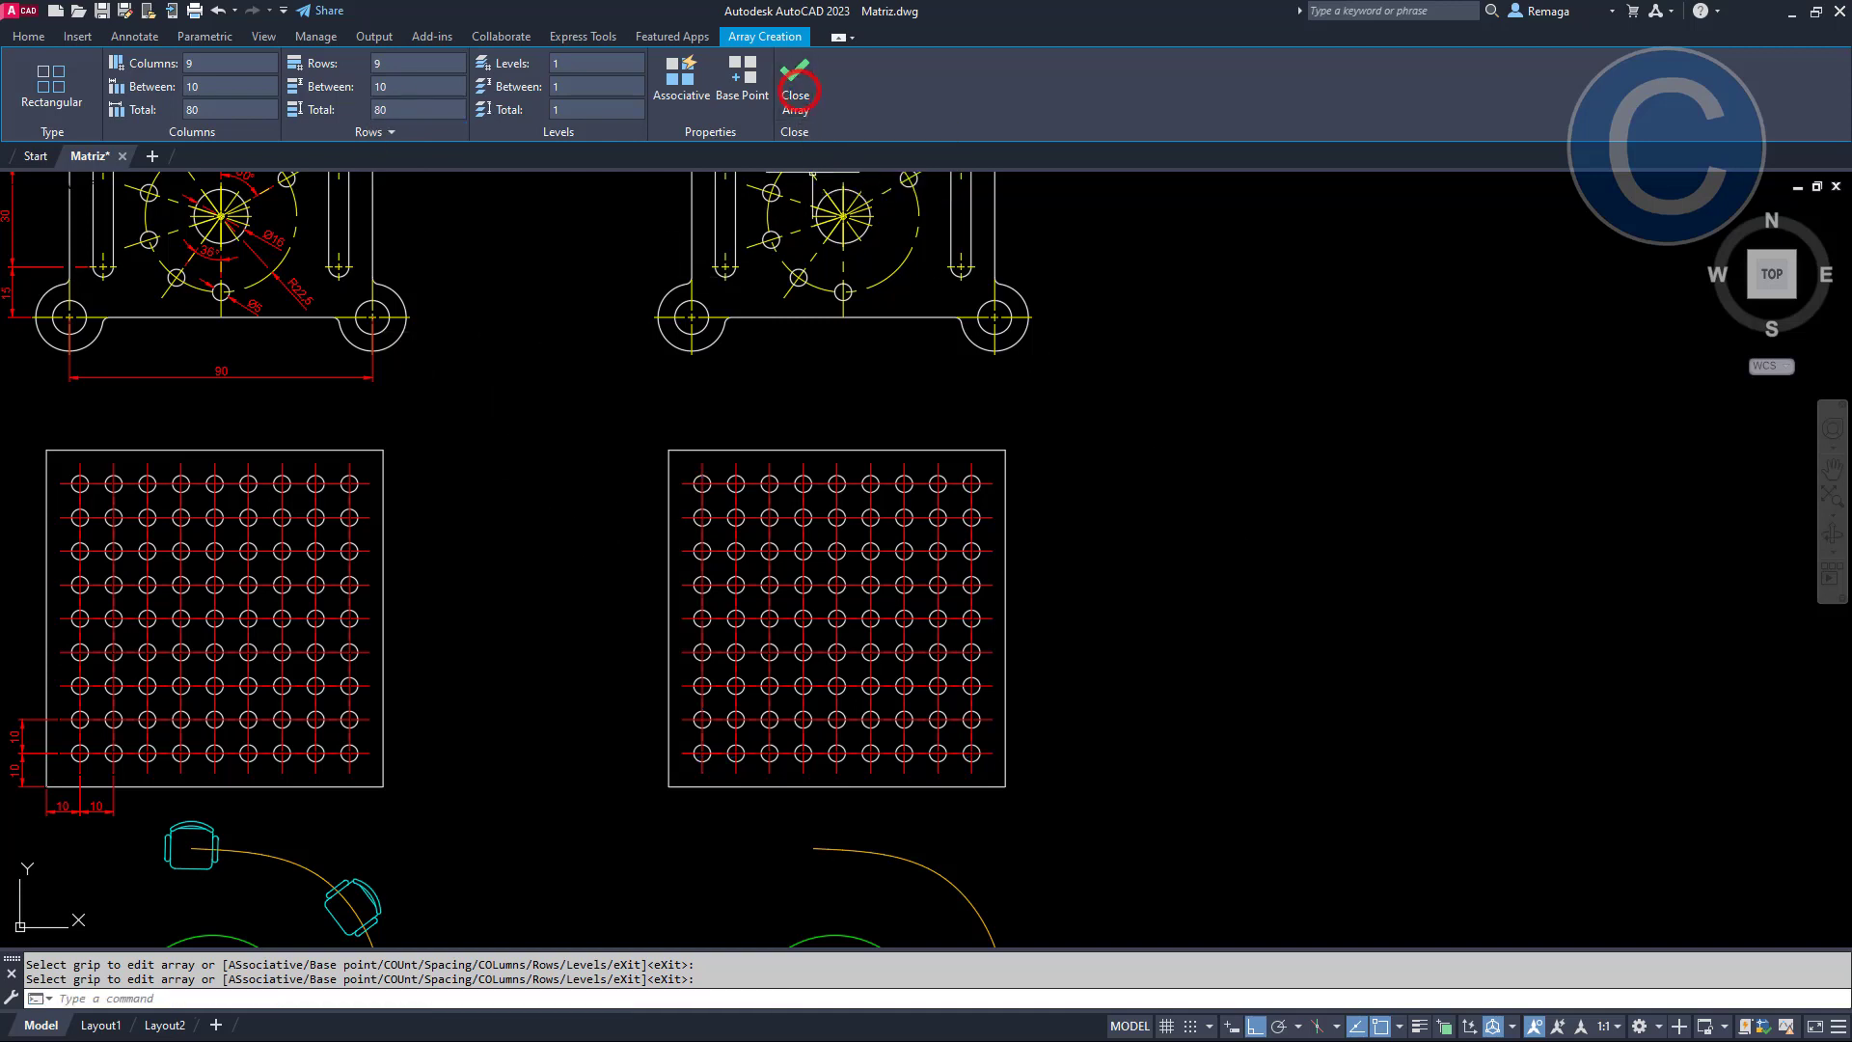
Start a path array of the single chair along the orange curve around the undecorated green circle
mouse_move(962, 755)
middle_mouse_down()
mouse_move(954, 883)
mouse_move(984, 653)
middle_mouse_up()
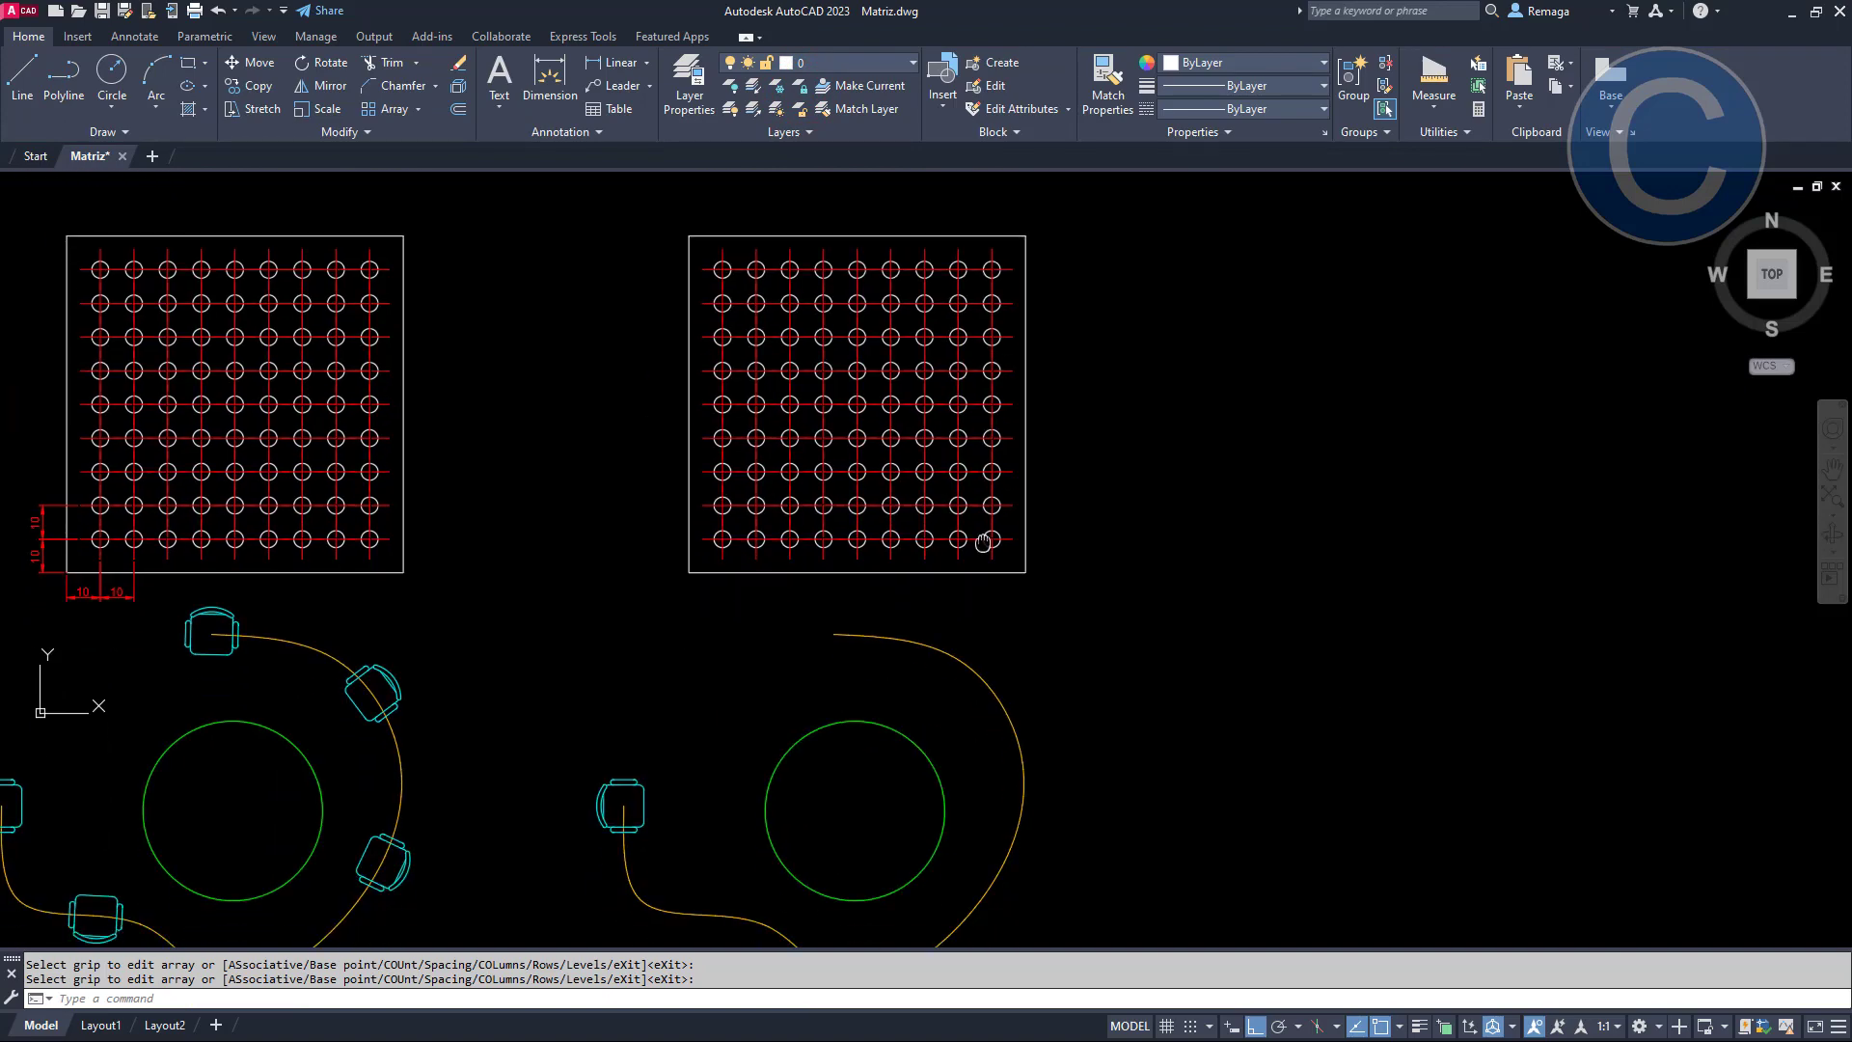
middle_click_drag(666, 703, 989, 559)
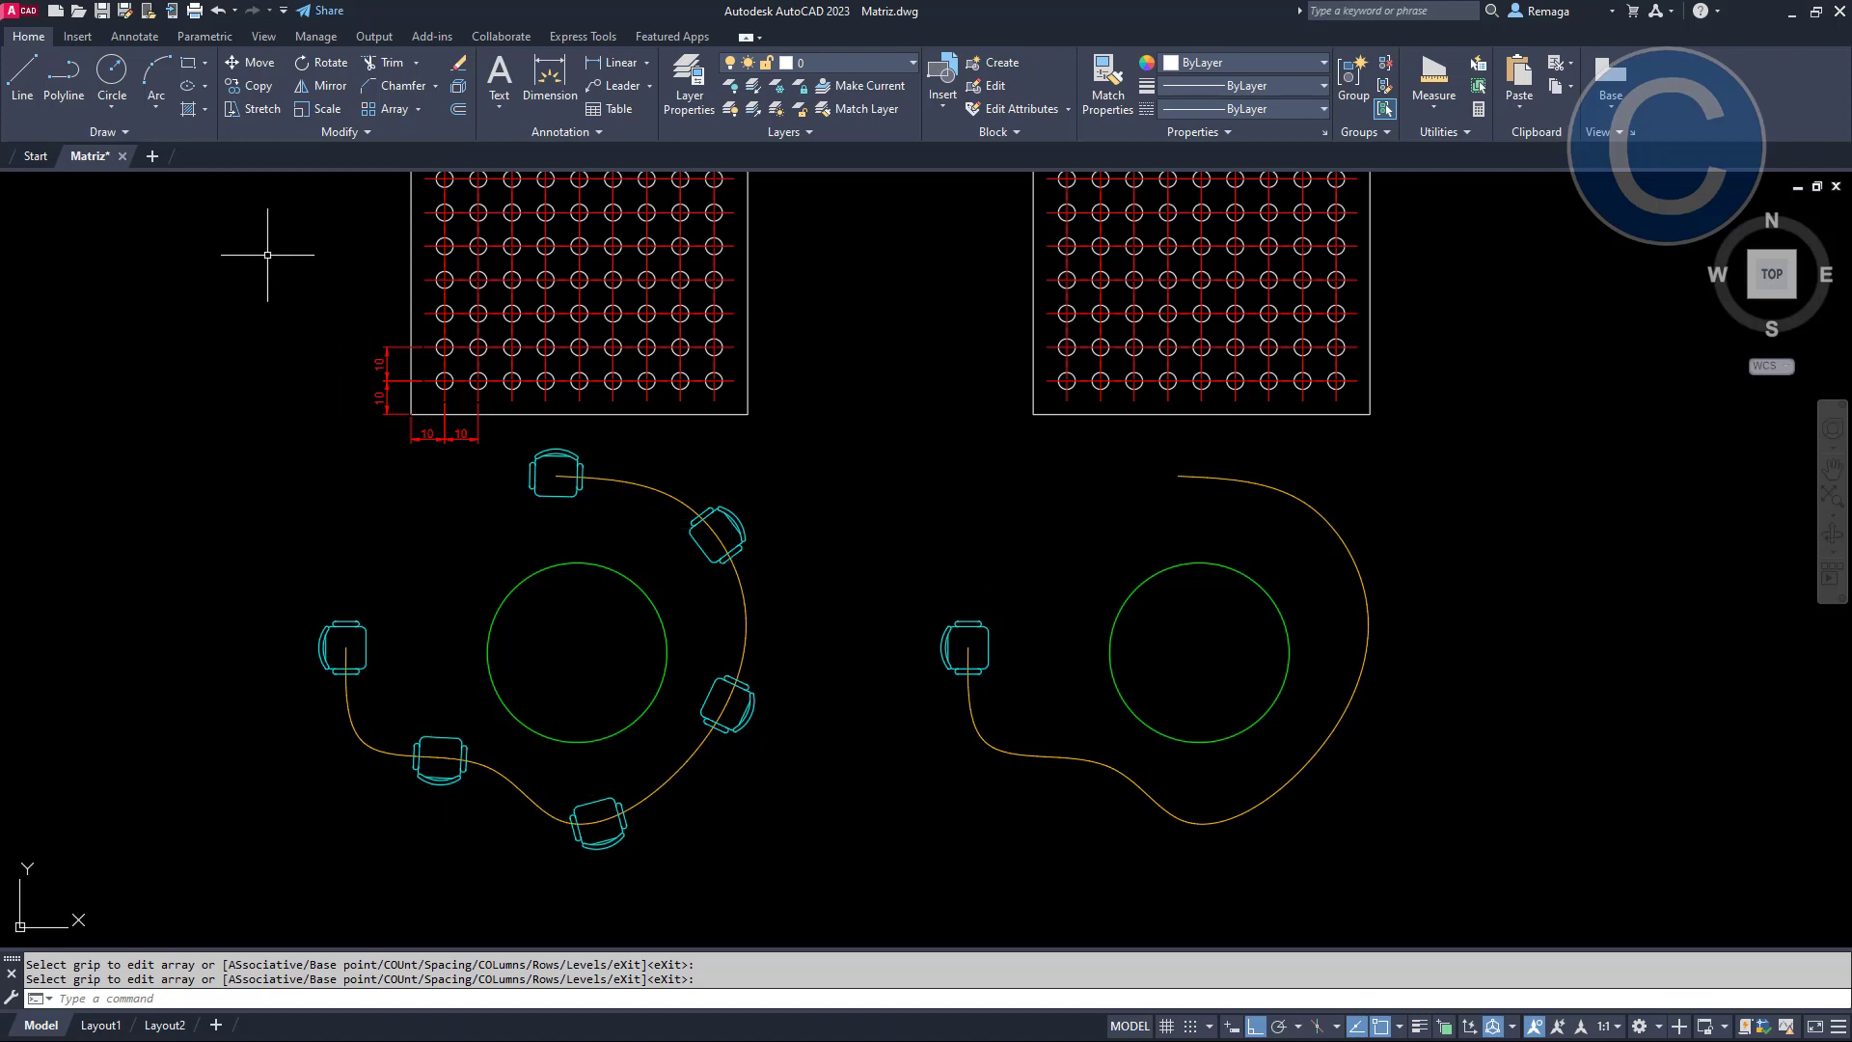
left_click(418, 109)
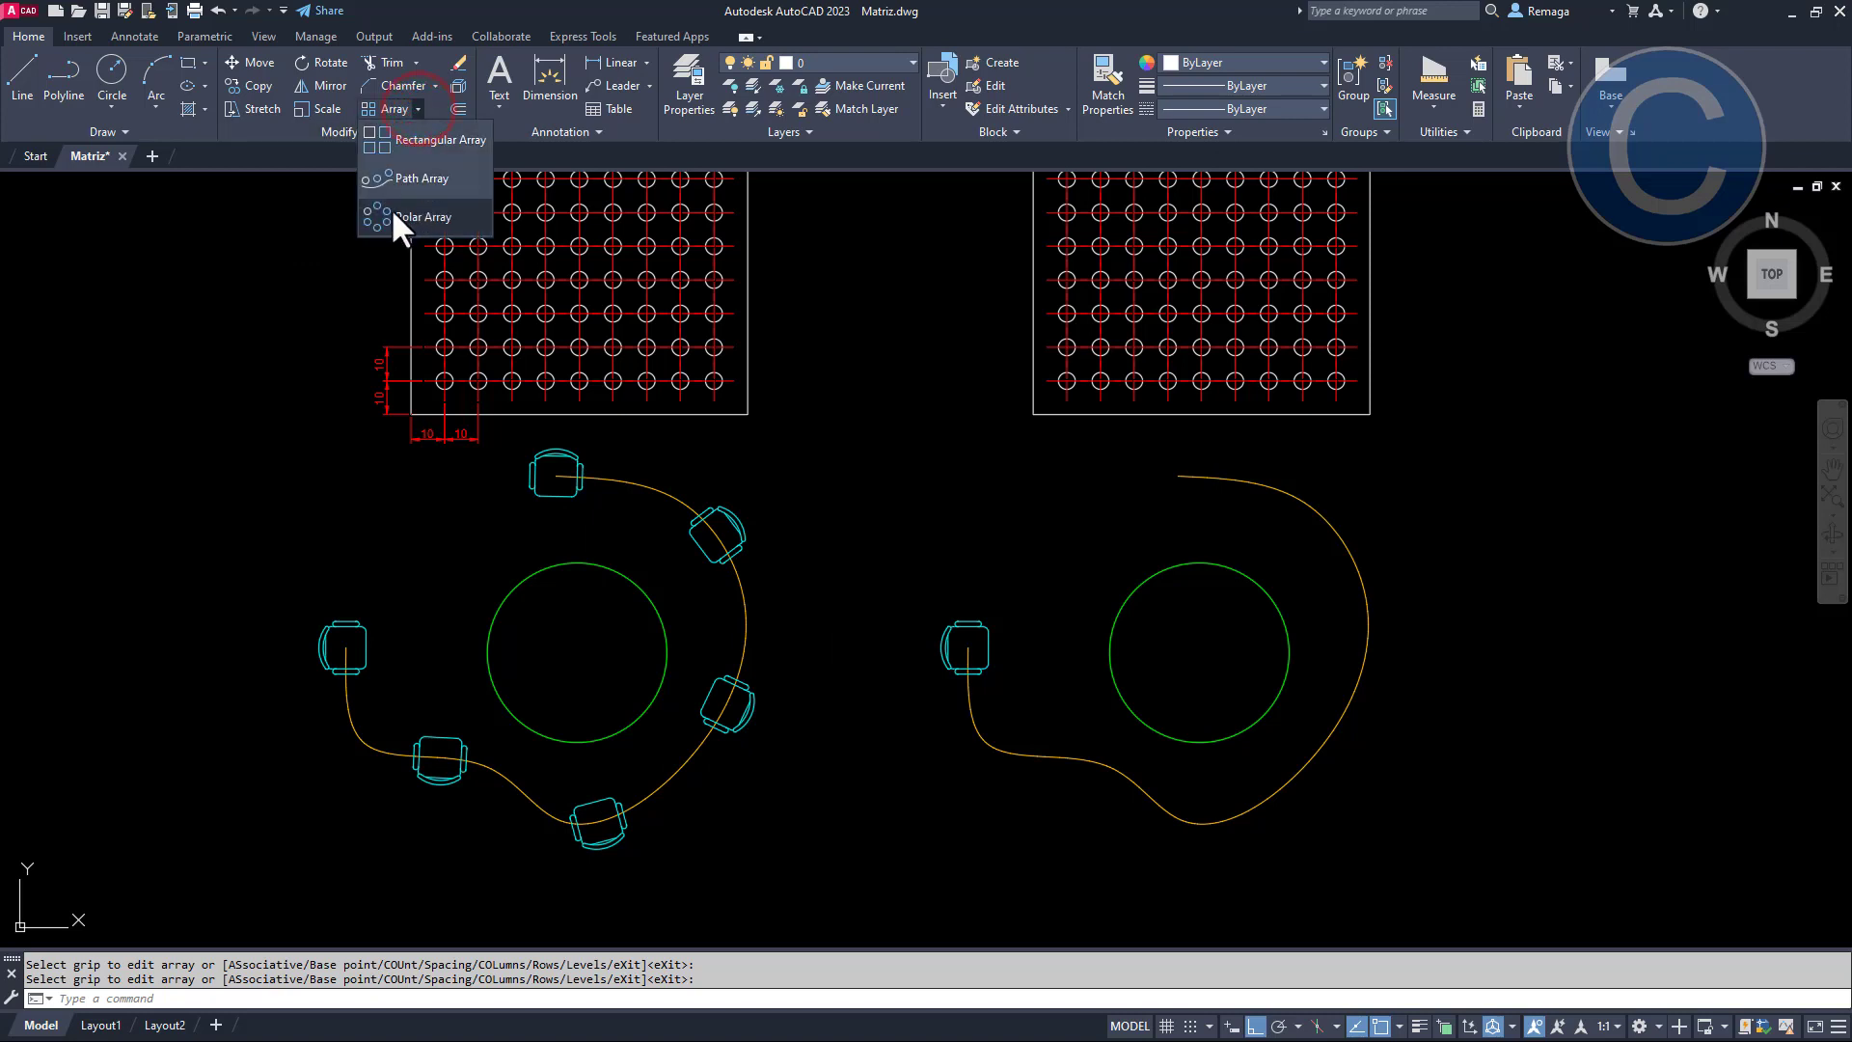
left_click(378, 176)
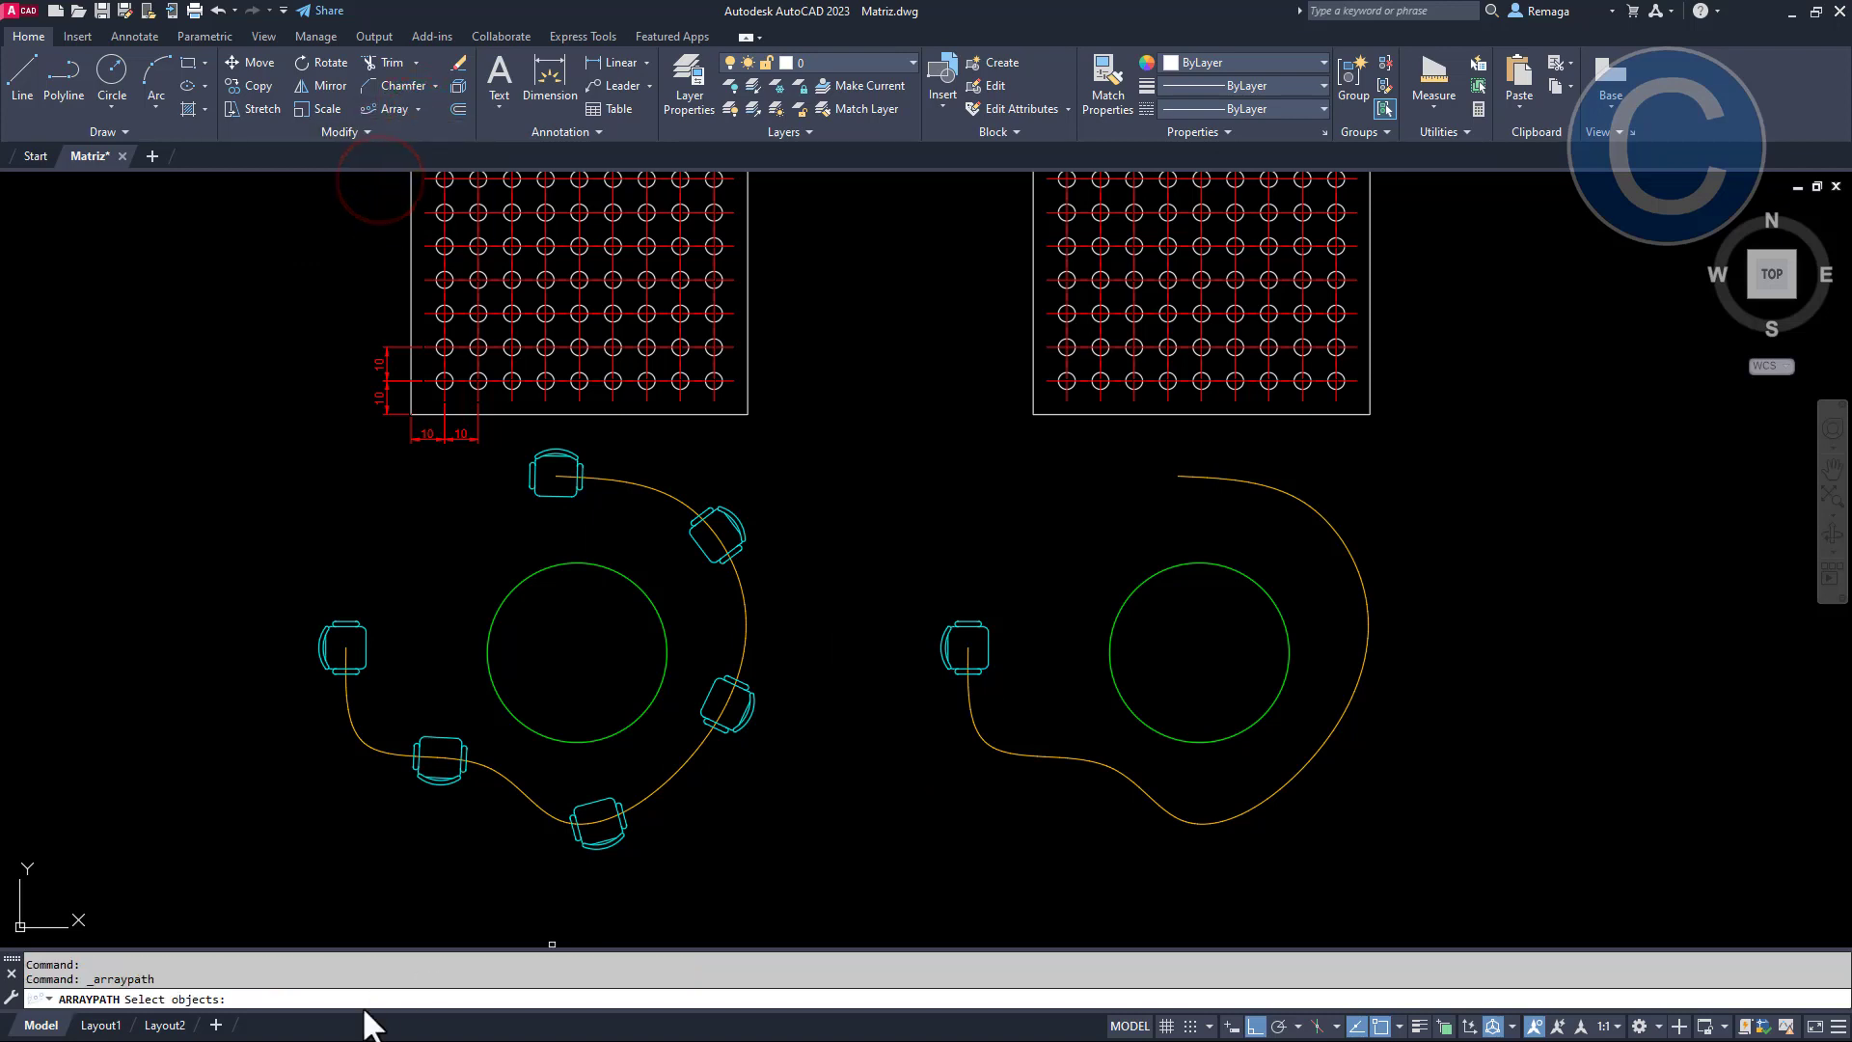
left_click(911, 601)
left_click(1034, 709)
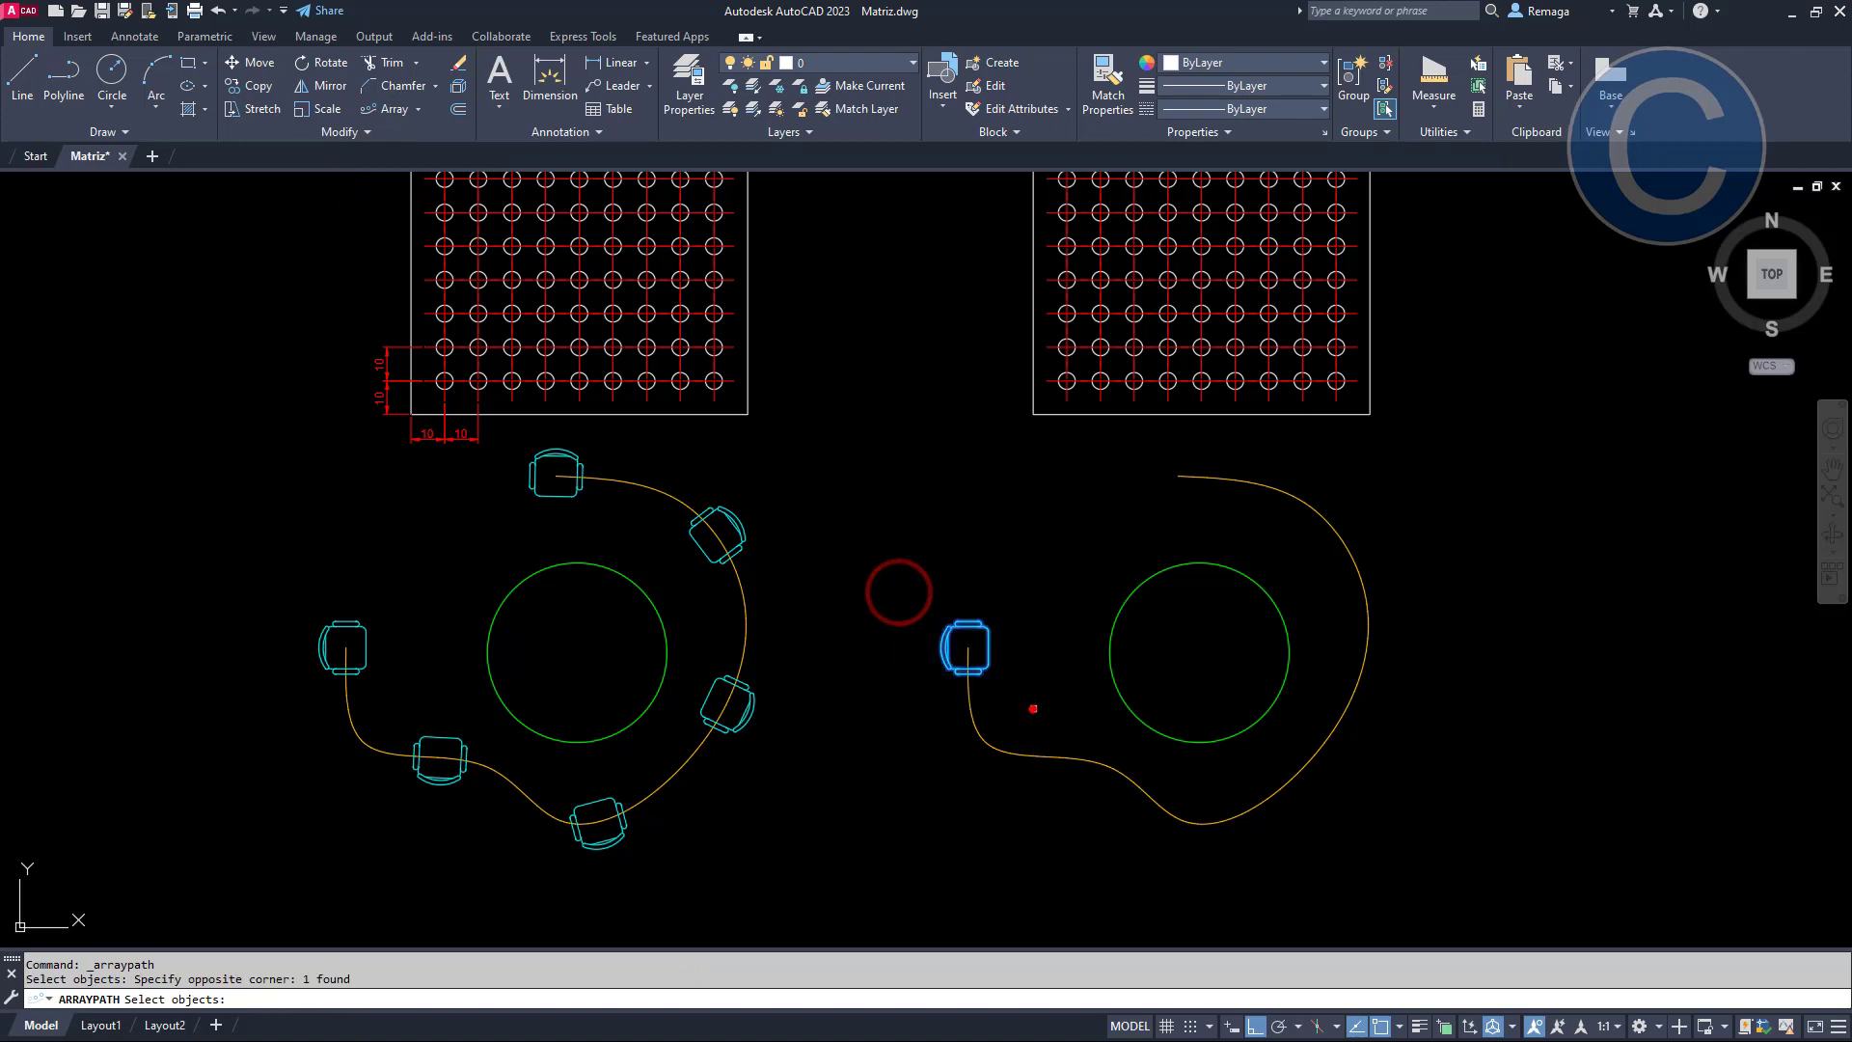
key("Return")
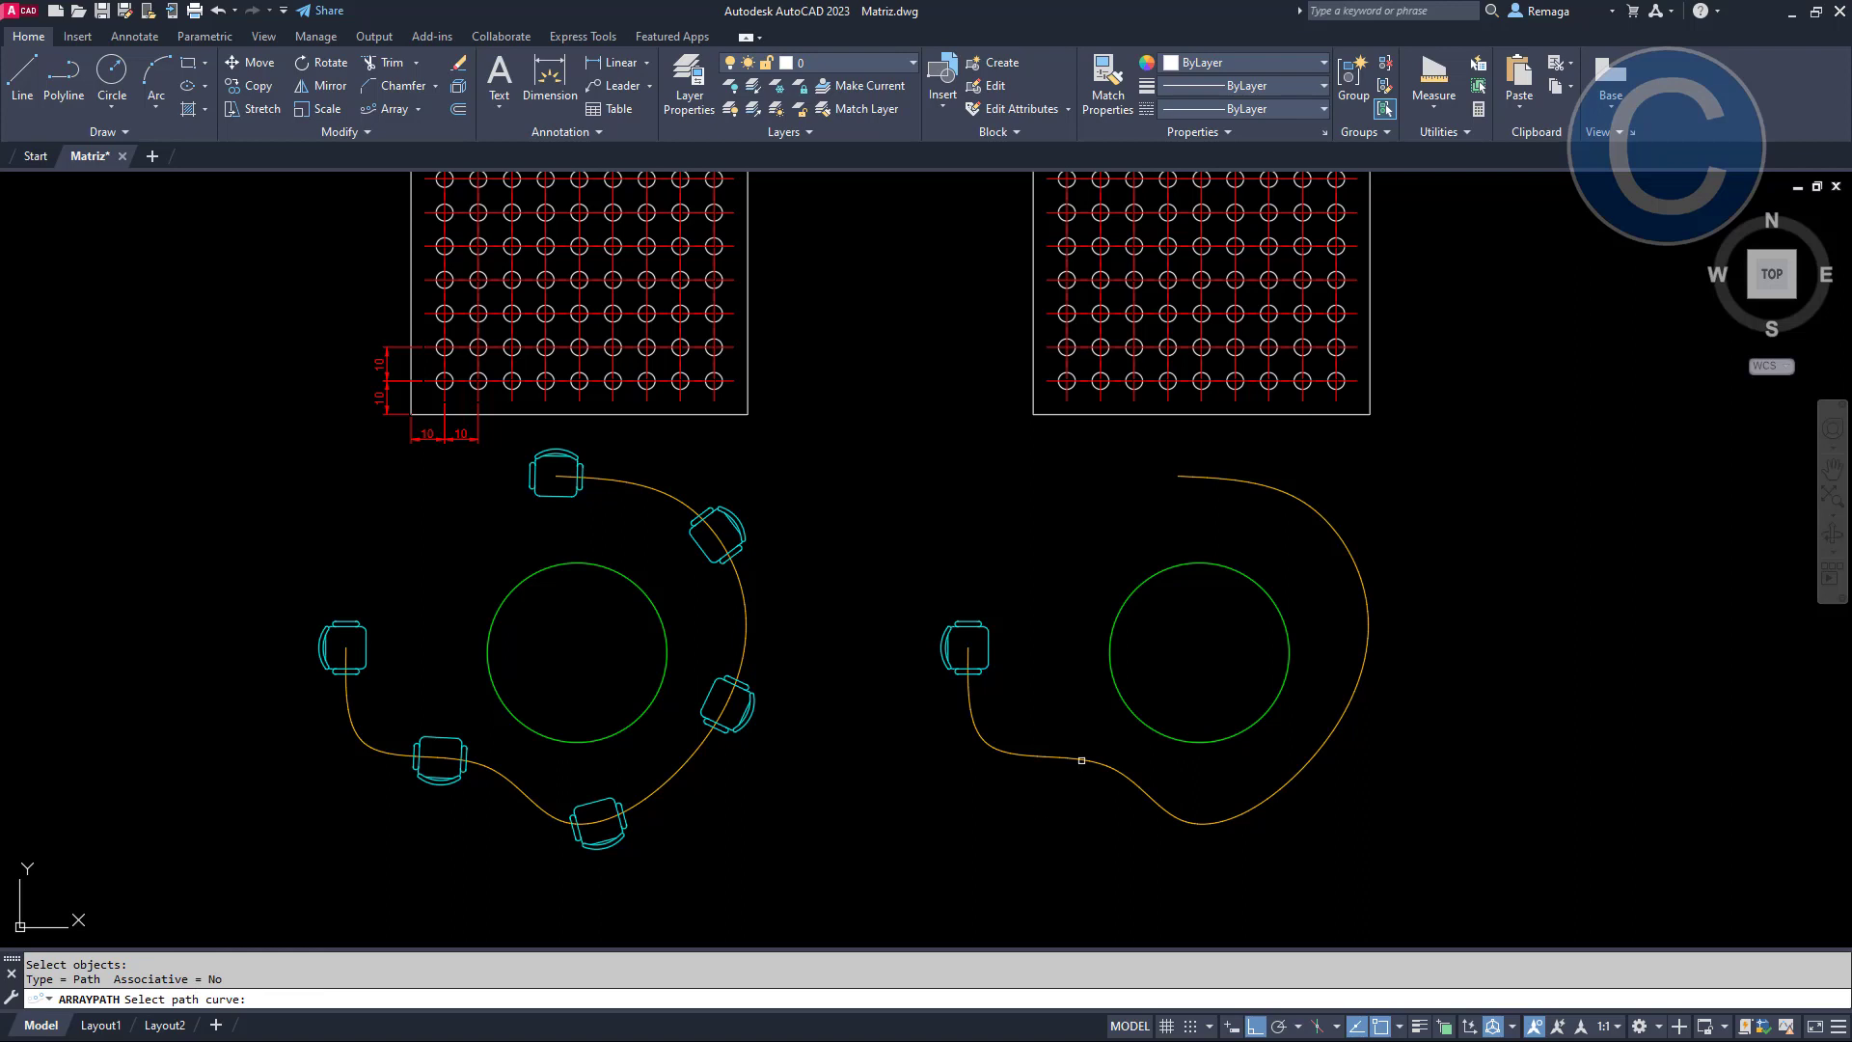
left_click(1081, 760)
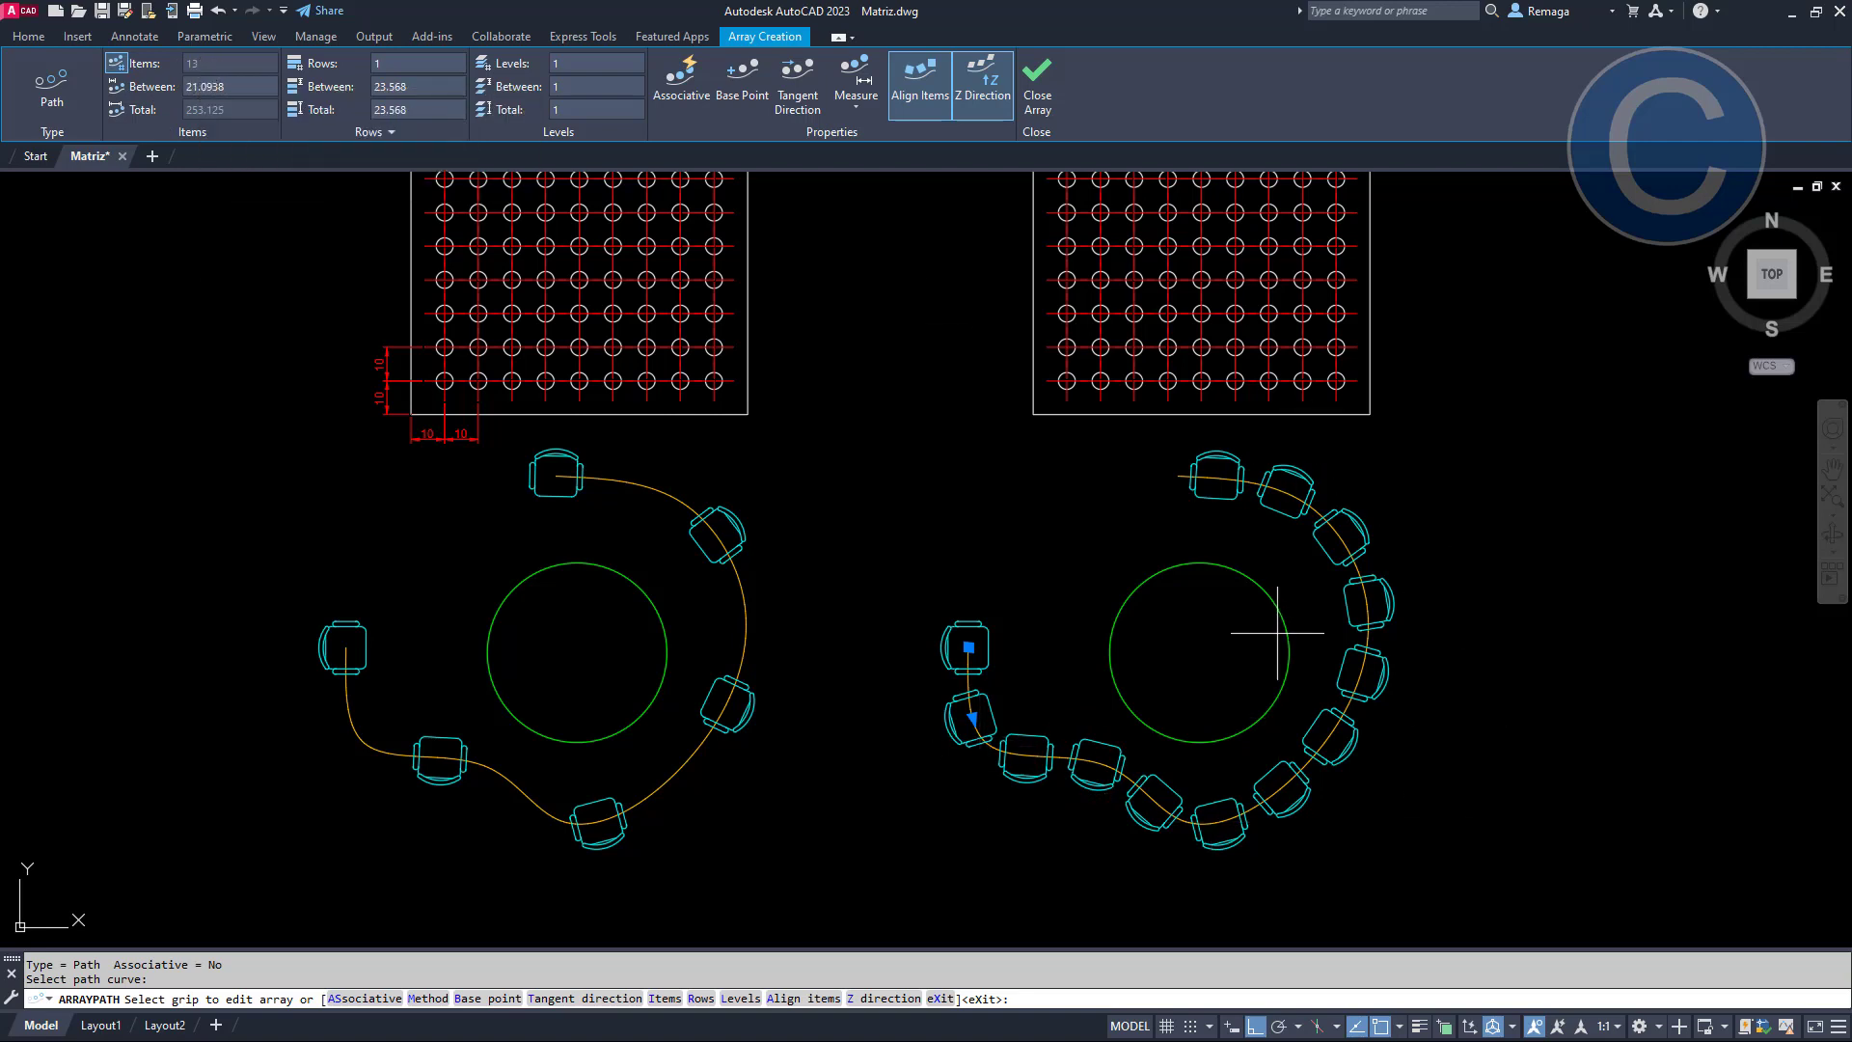
Unlock the item count of the path array and set it to 6 chairs
left_click(113, 61)
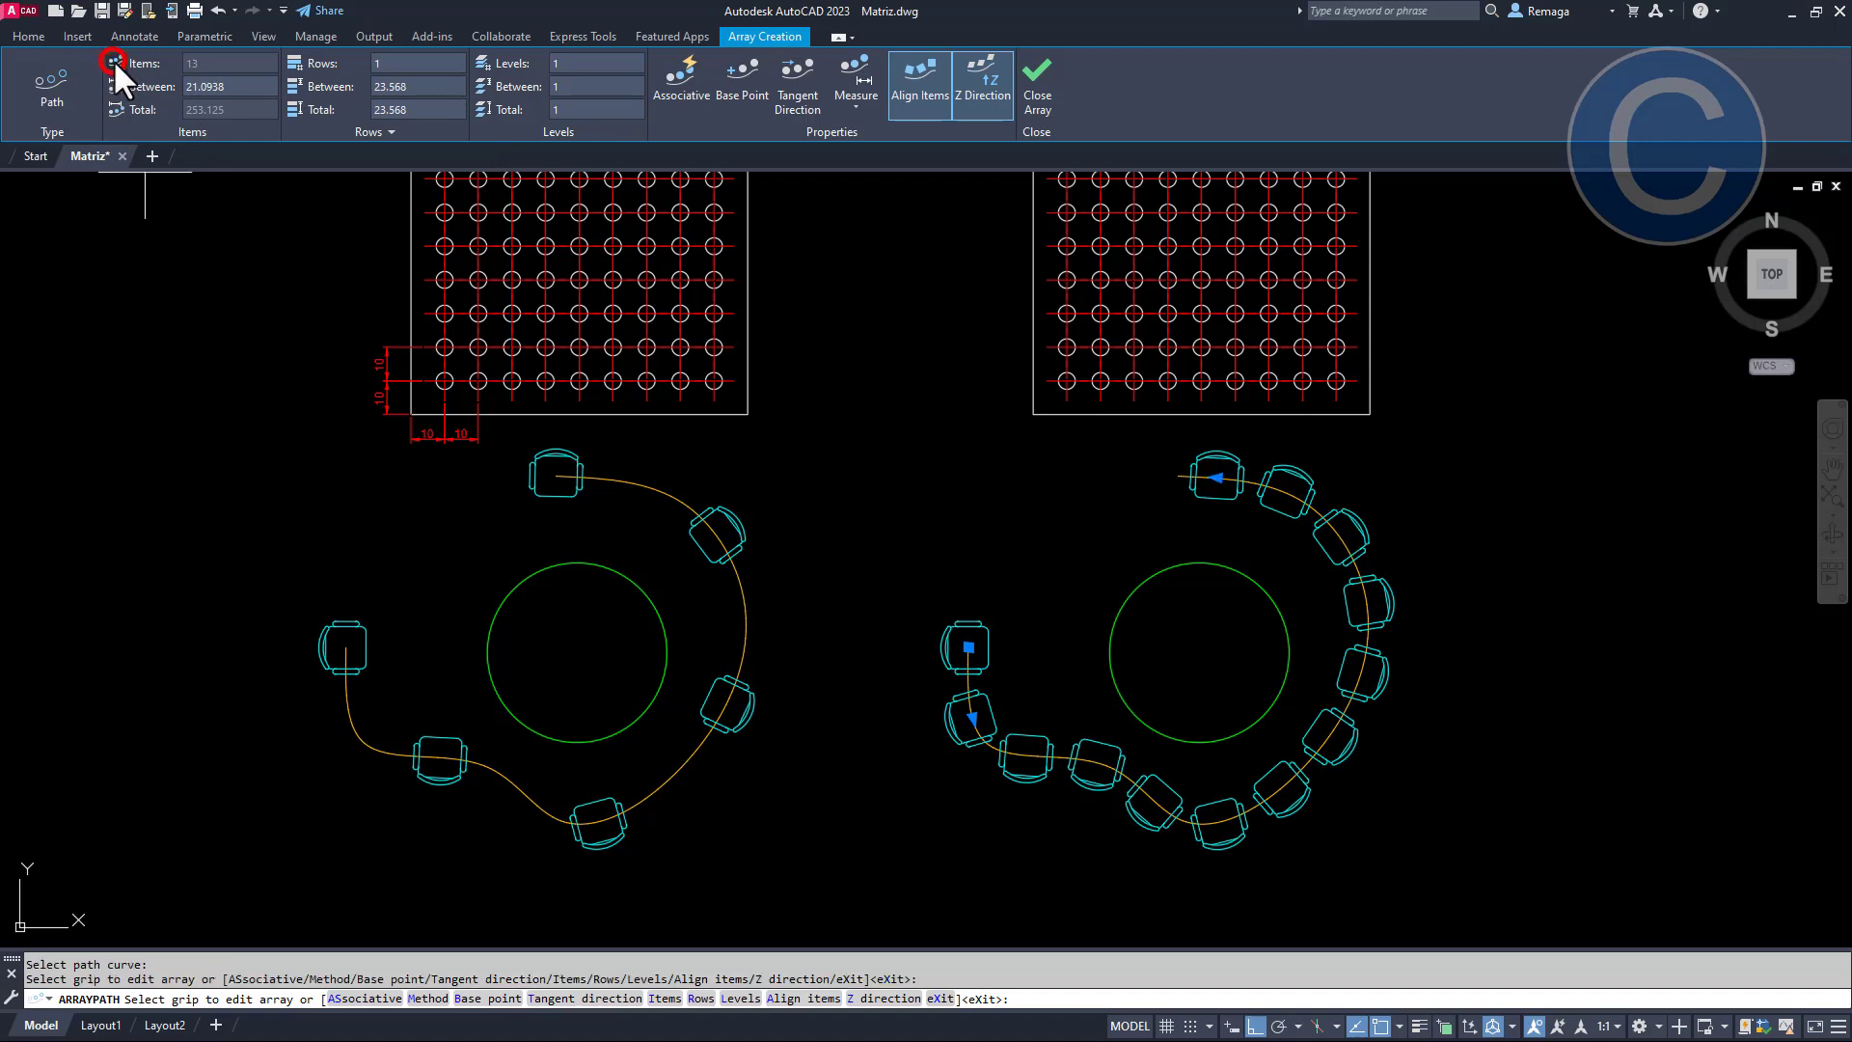
left_click(215, 61)
type("6")
key("Return")
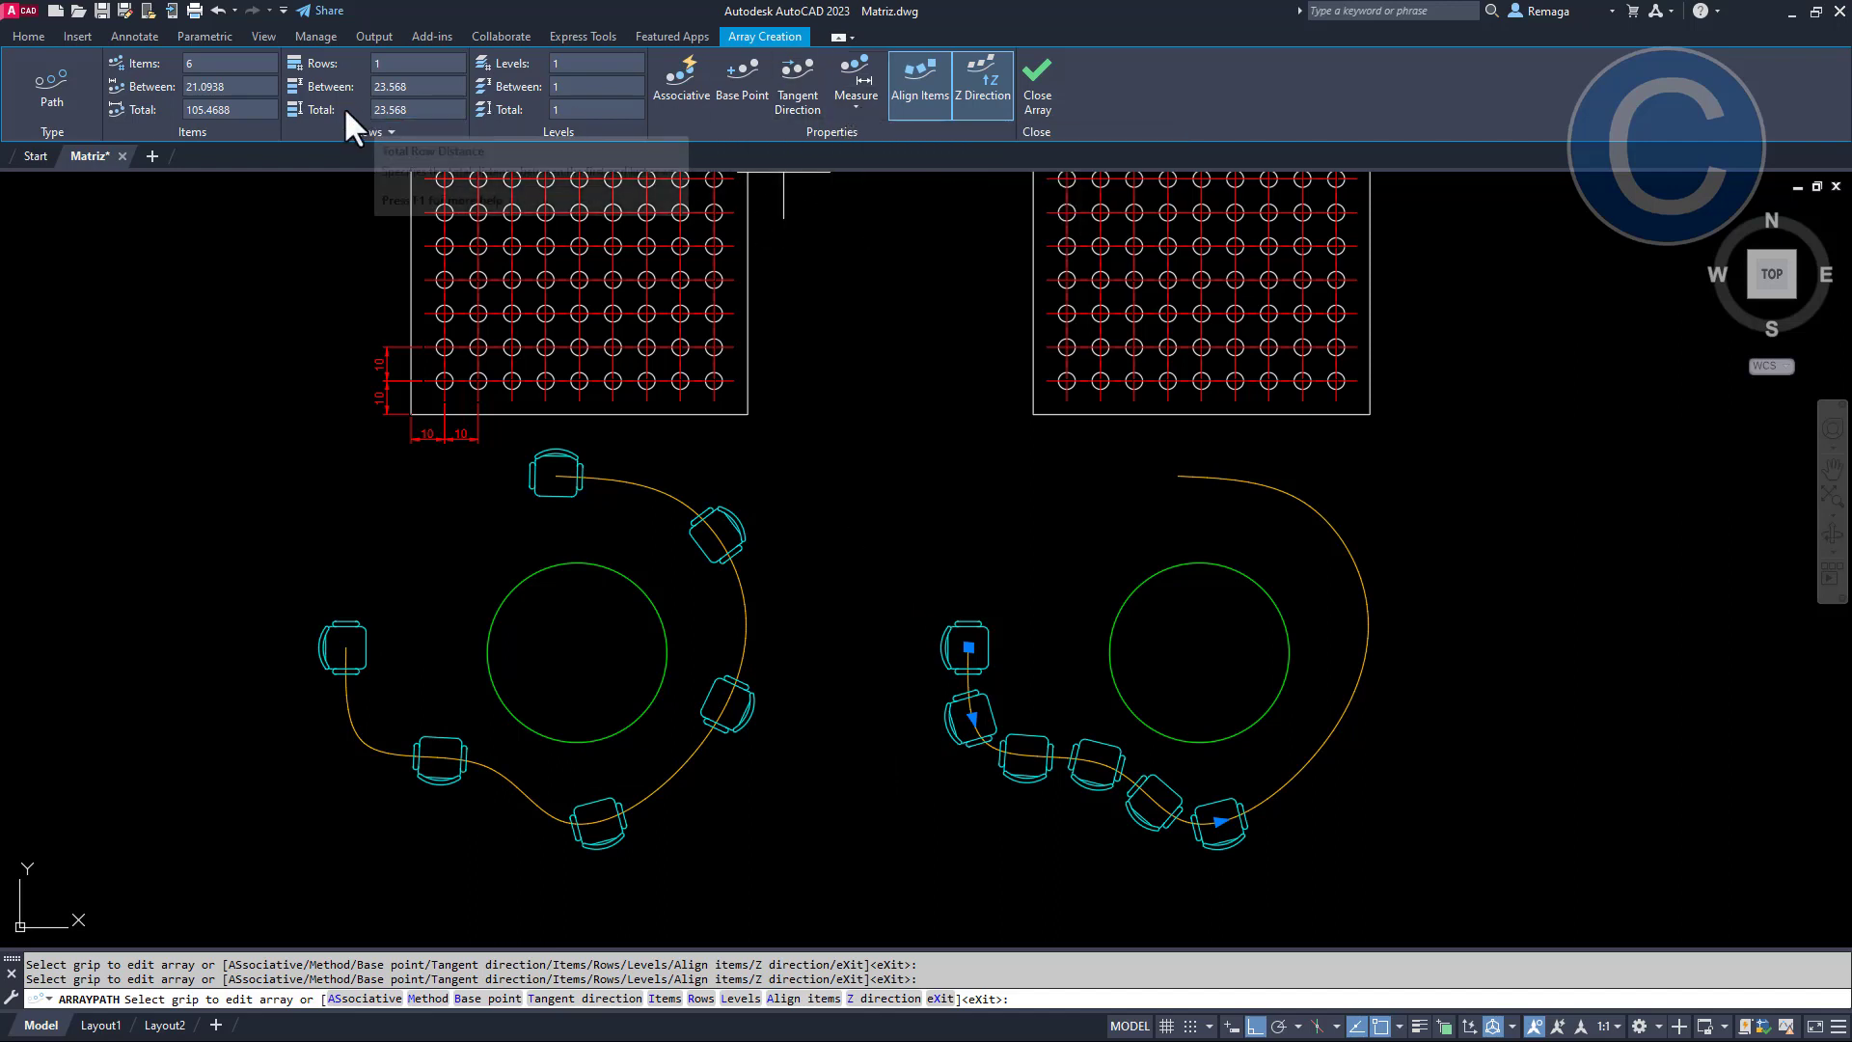
Set the spacing between the chairs along the path first to 30 and finally to 40
left_click(228, 86)
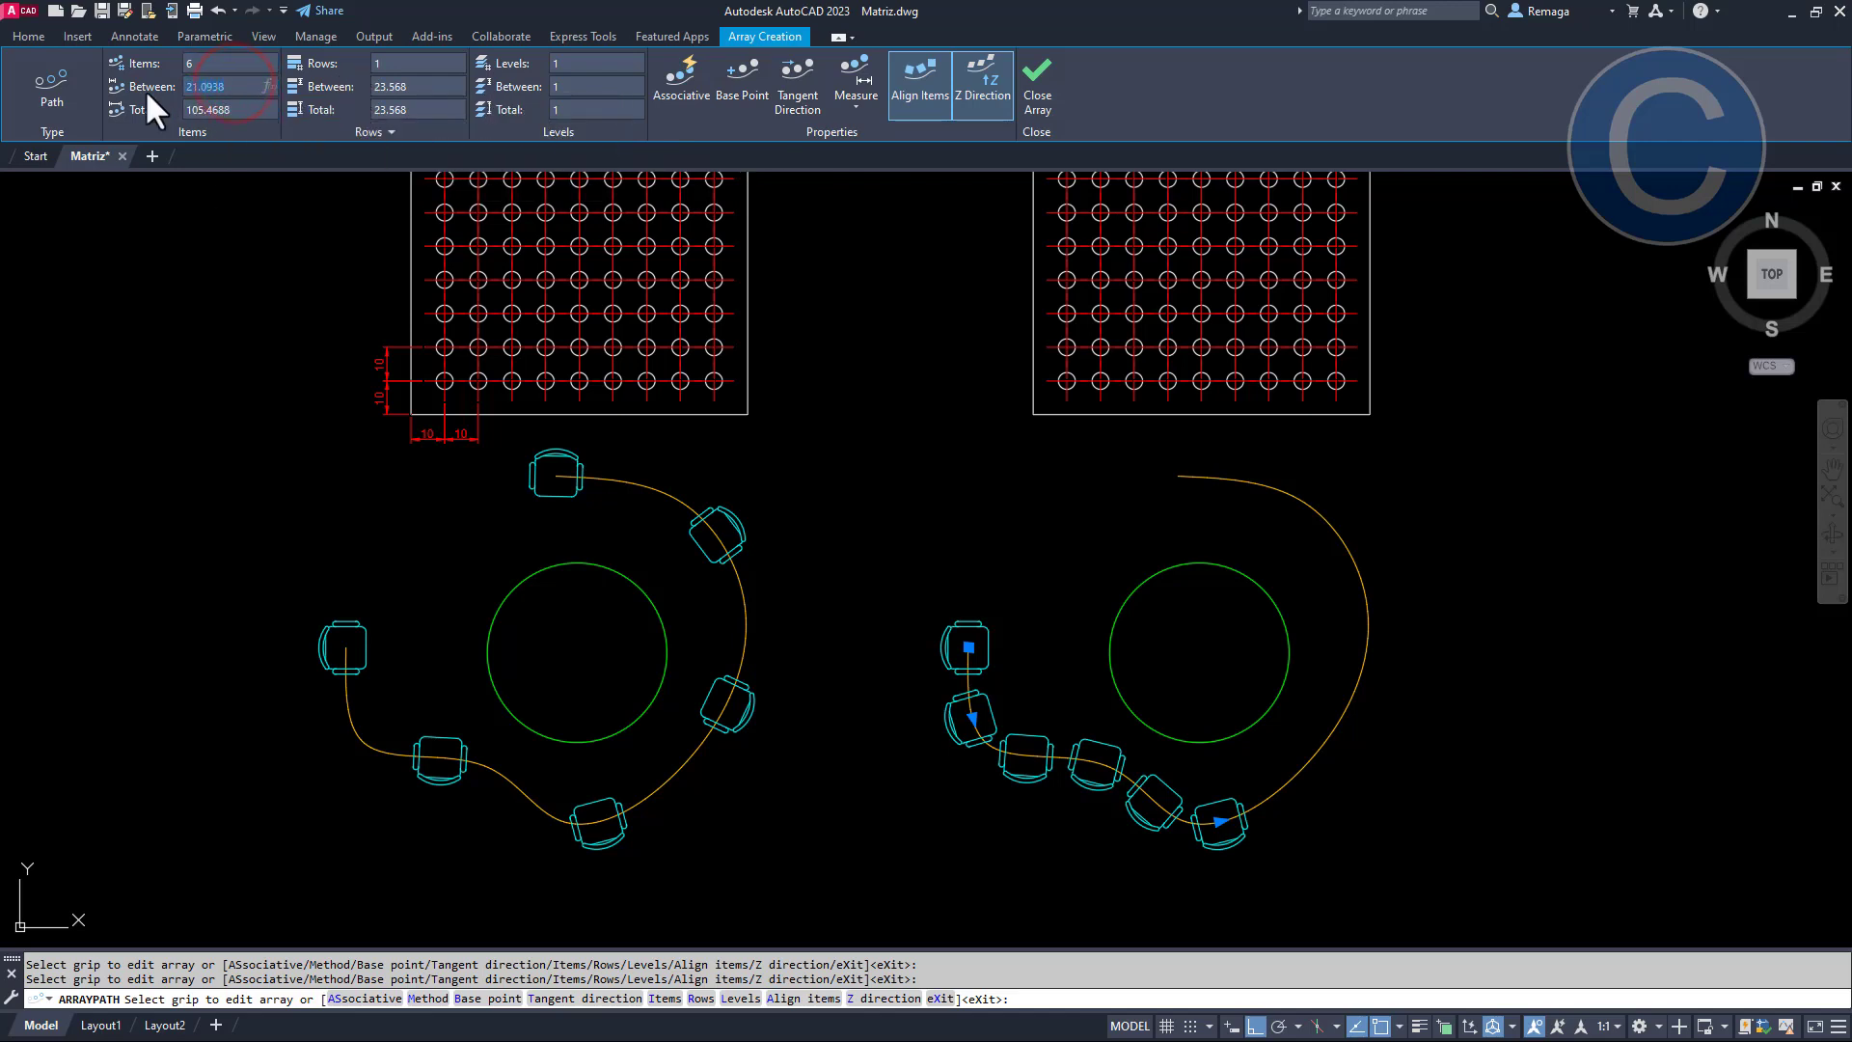
type("30")
key("Return")
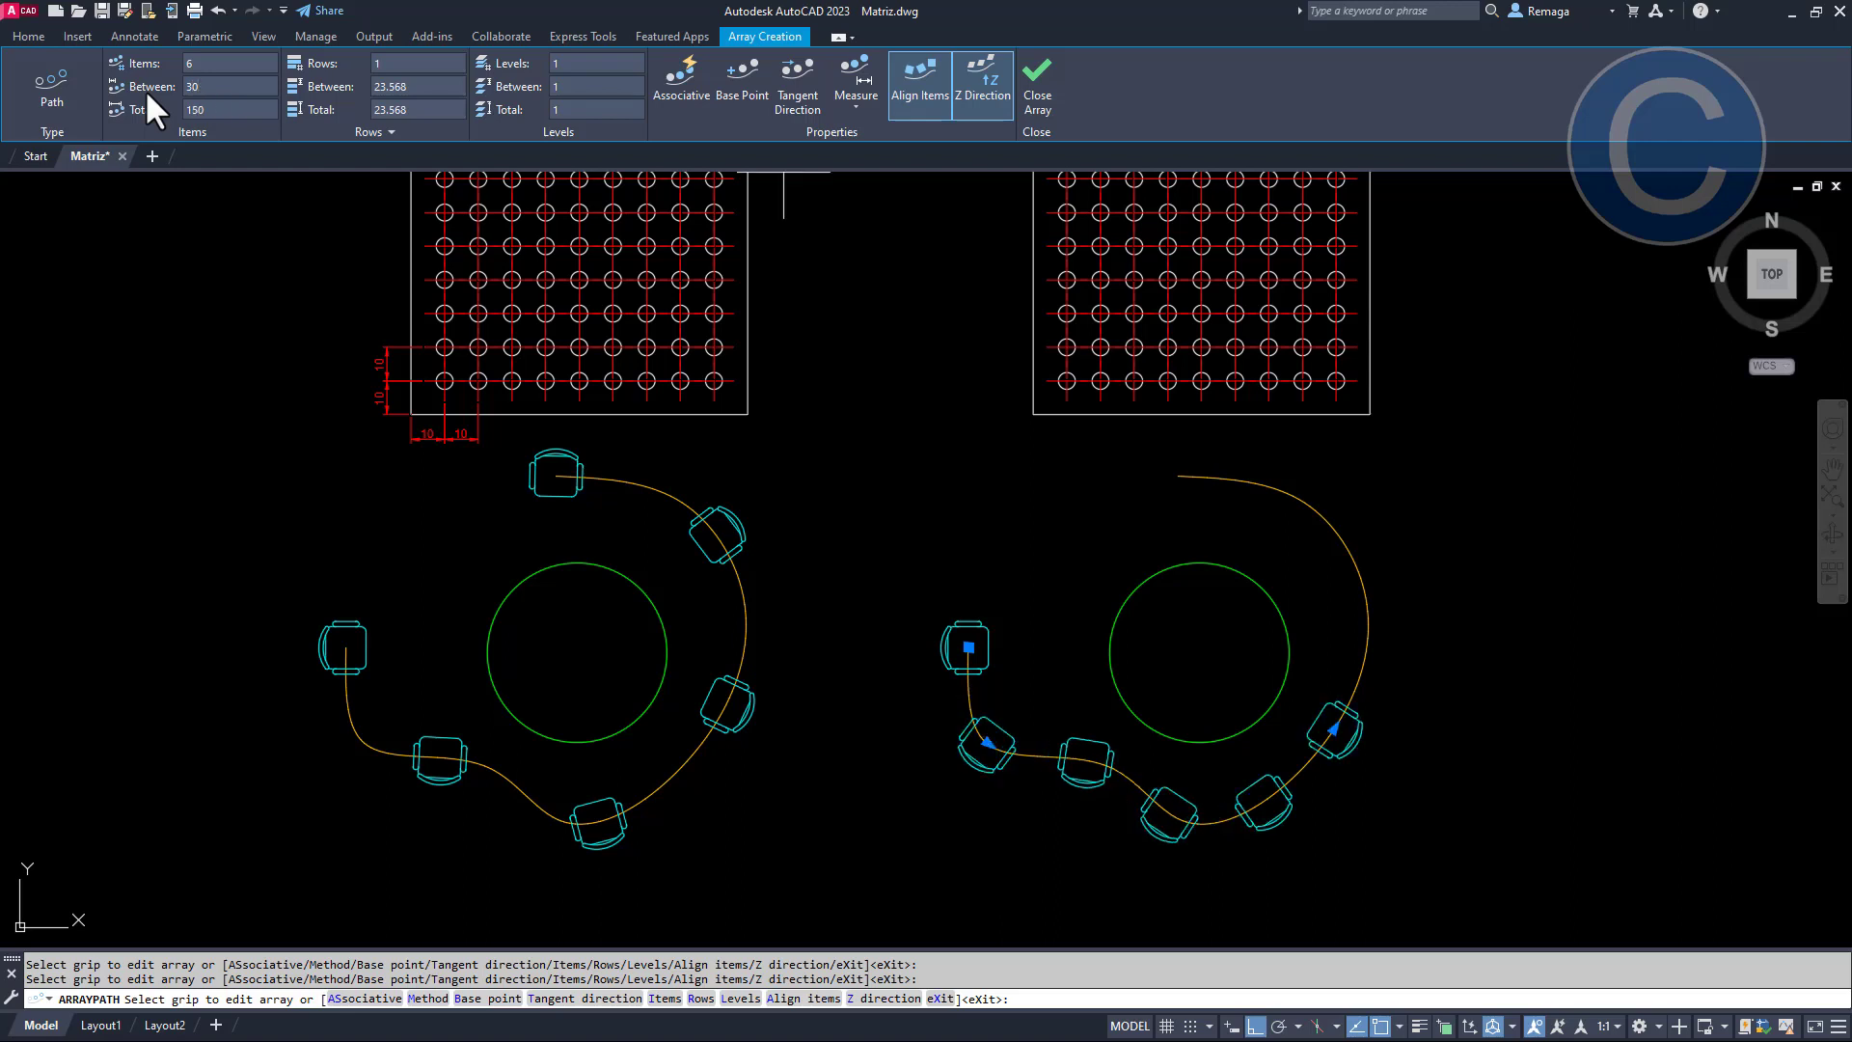
left_click(212, 82)
key("Return")
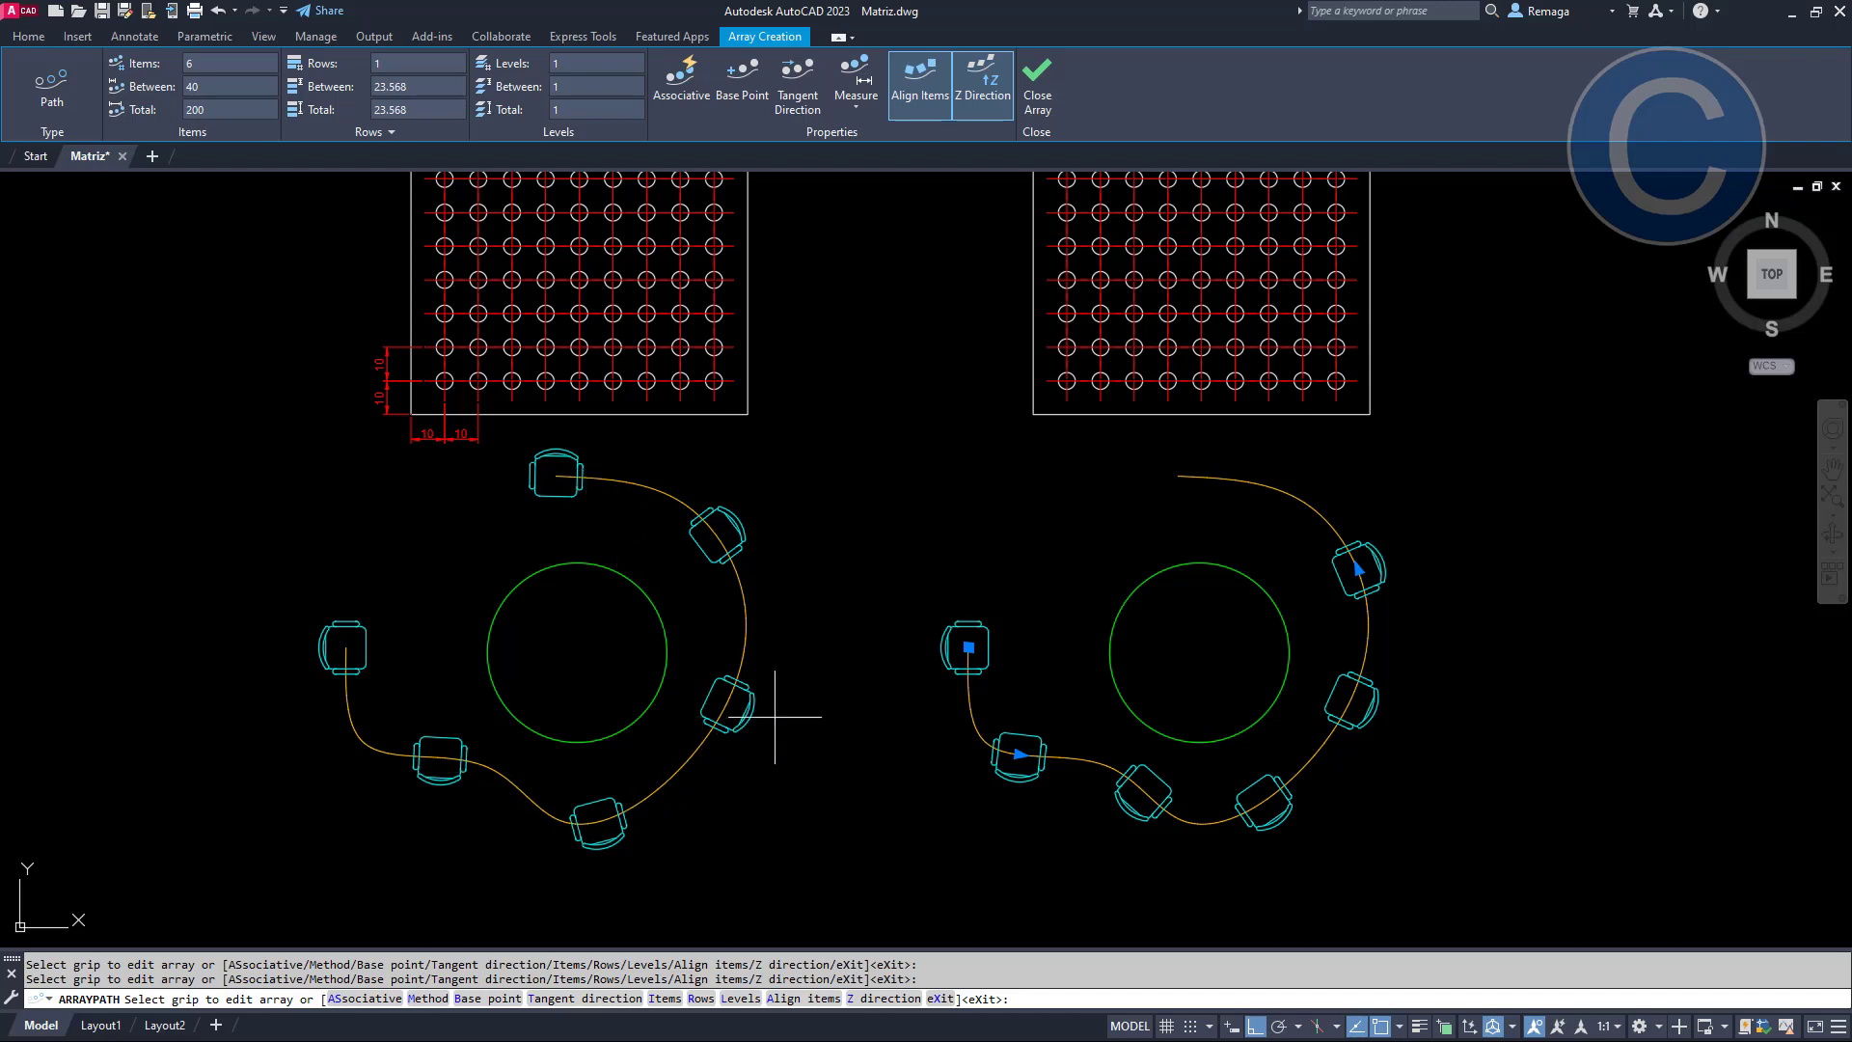
Switch the chair path array from Measure to Divide so the 6 chairs spread evenly along the whole curve
left_click(859, 103)
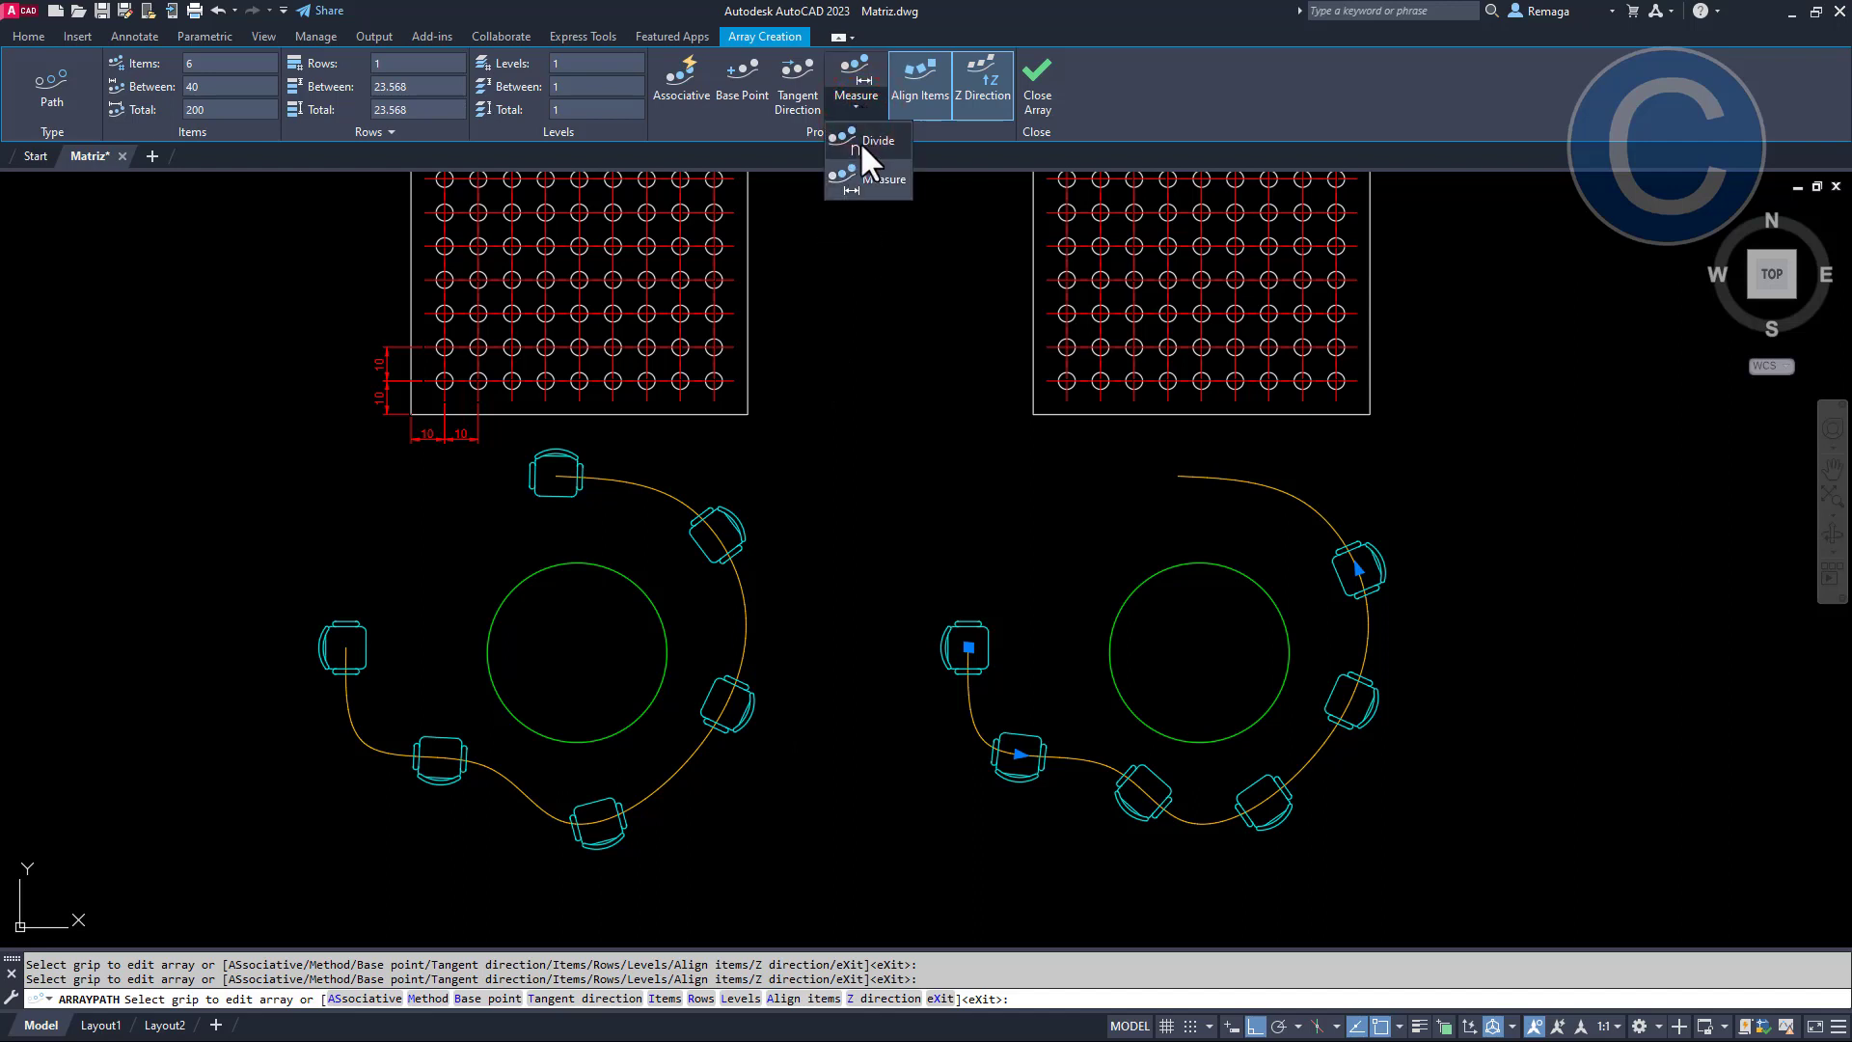
left_click(859, 141)
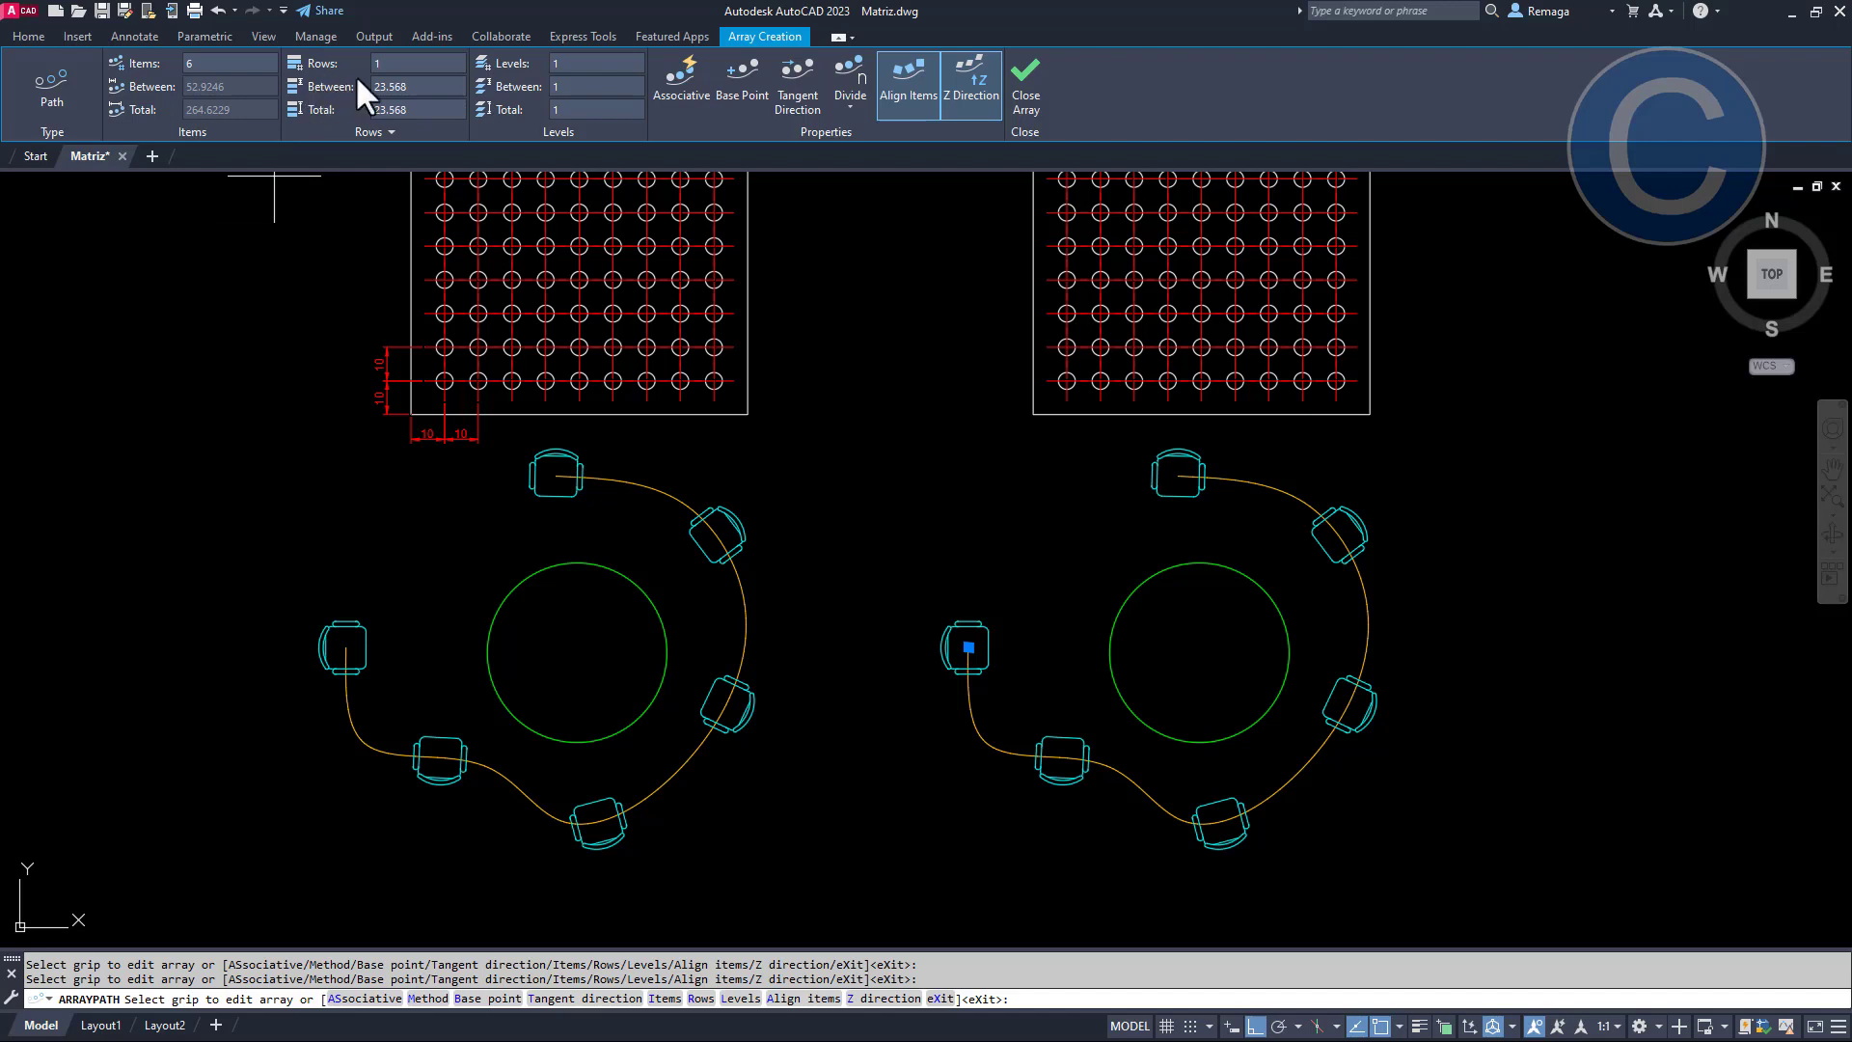
Give the chair path array 2 rows with a row spacing of -50
left_click(404, 63)
type("2")
key("Return")
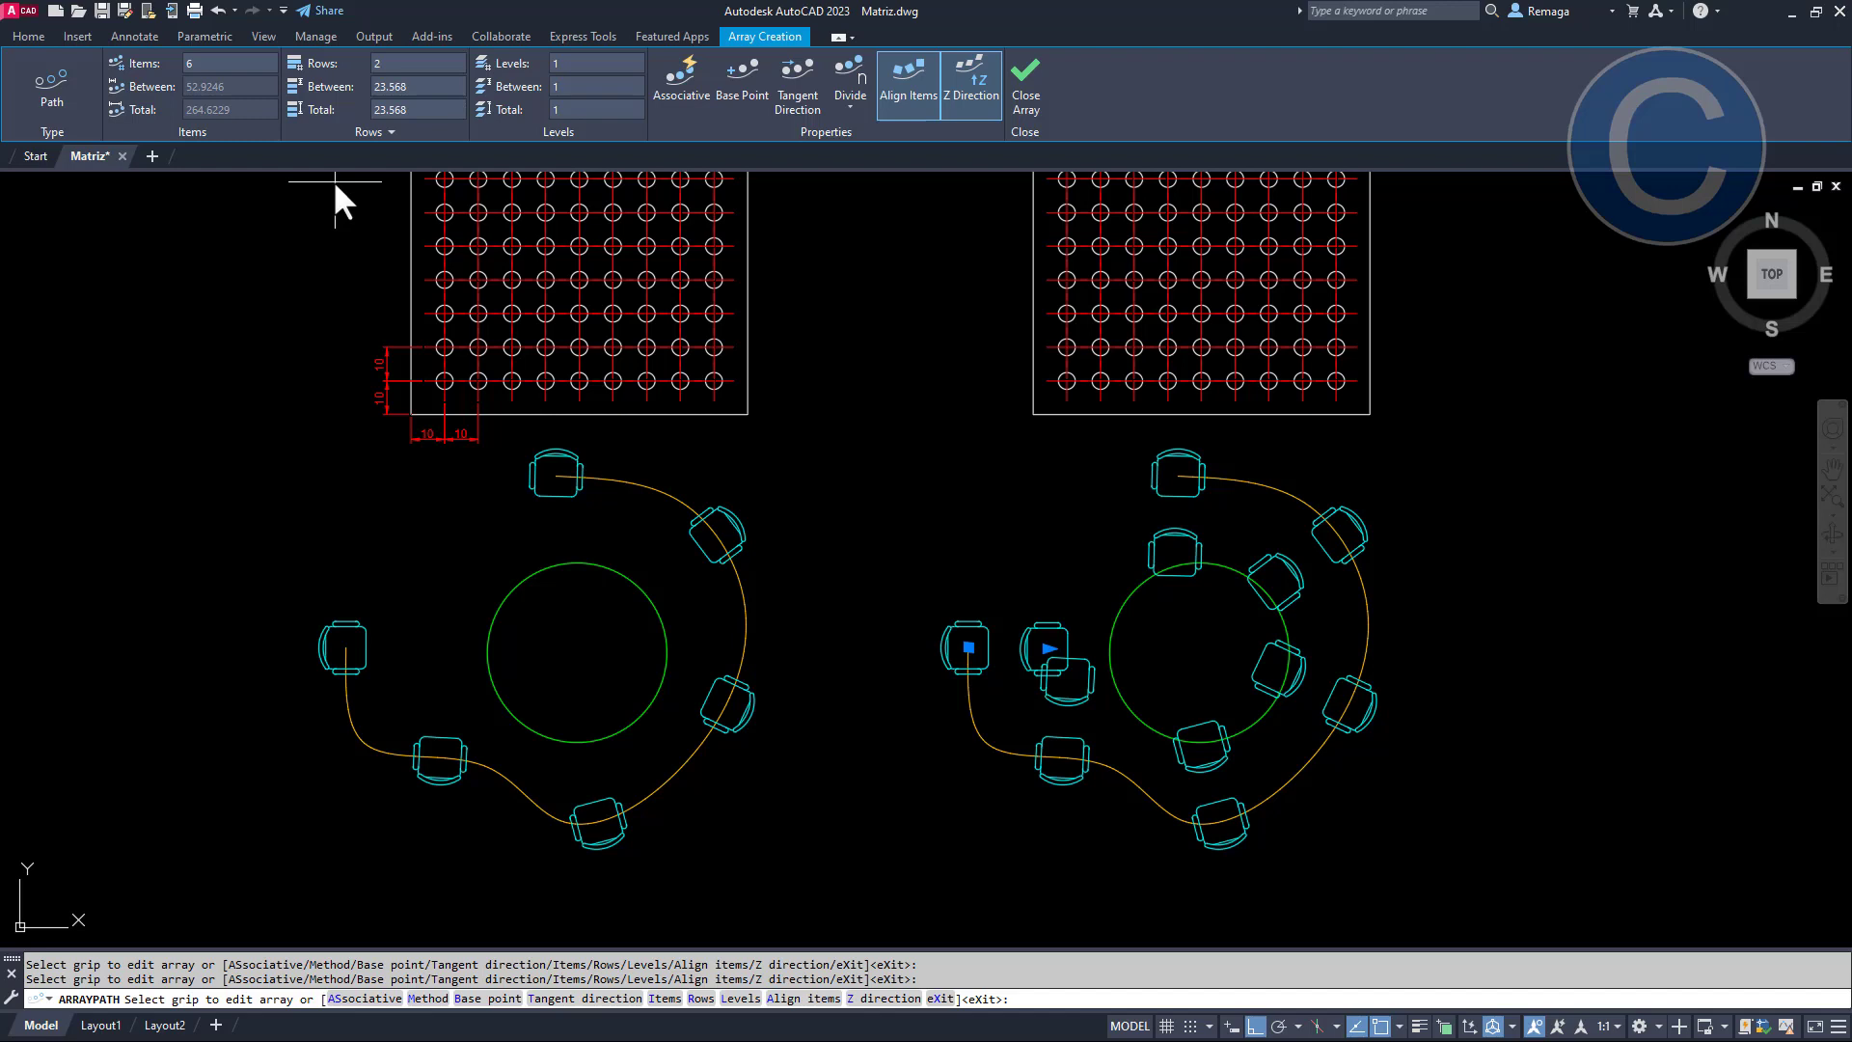
left_click(419, 84)
type("-50")
key("Return")
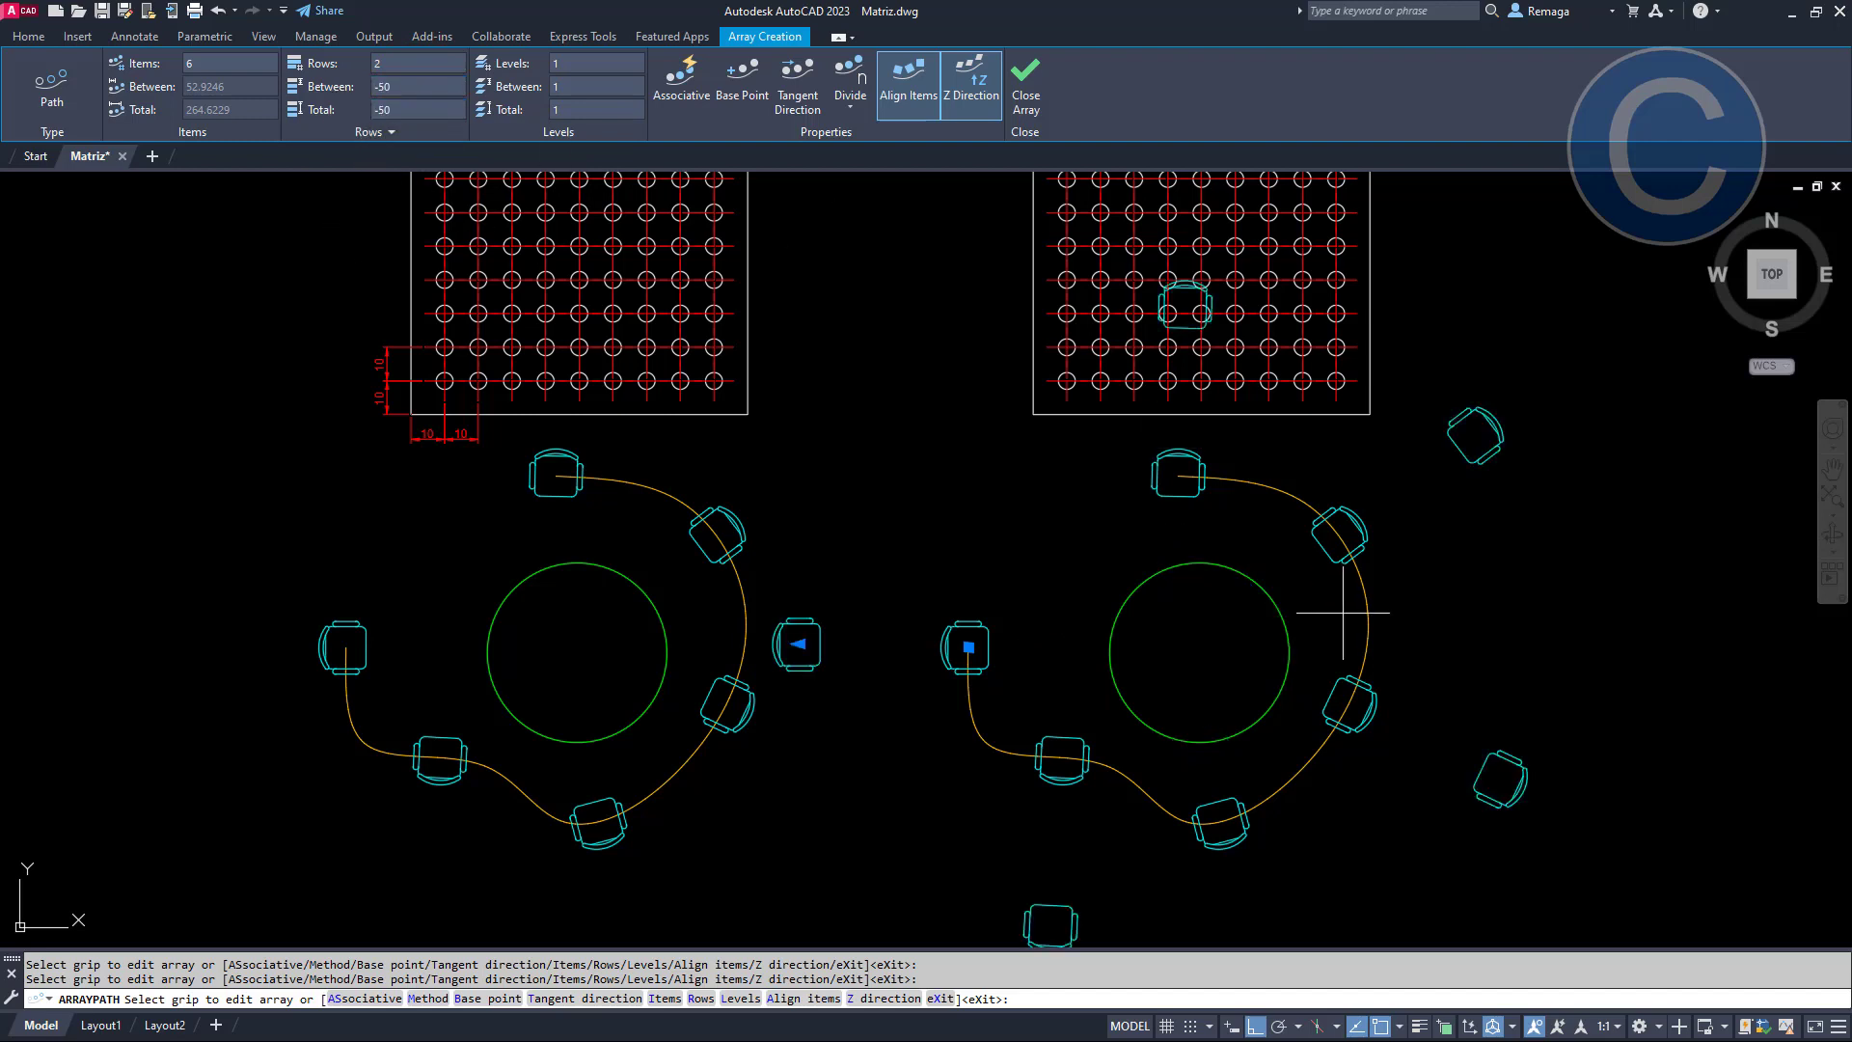
scroll(1500, 594, "down", 2)
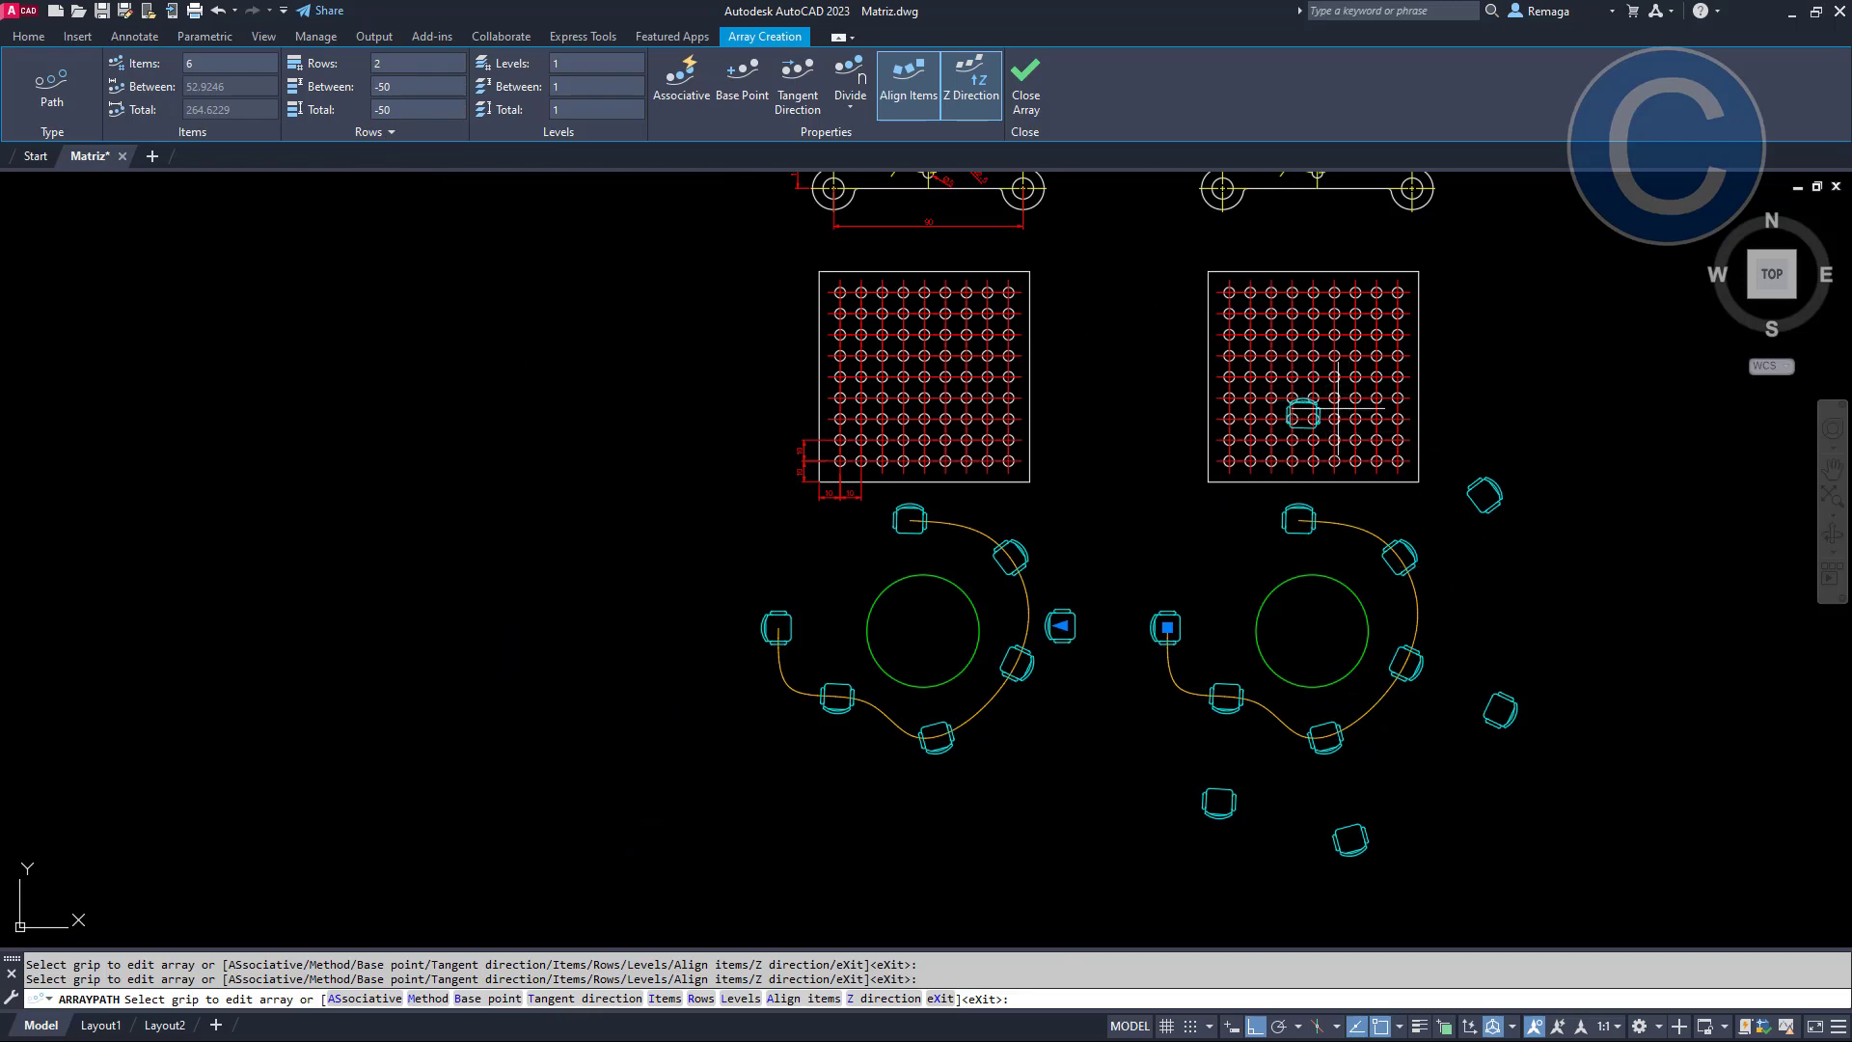
scroll(1496, 742, "up", 2)
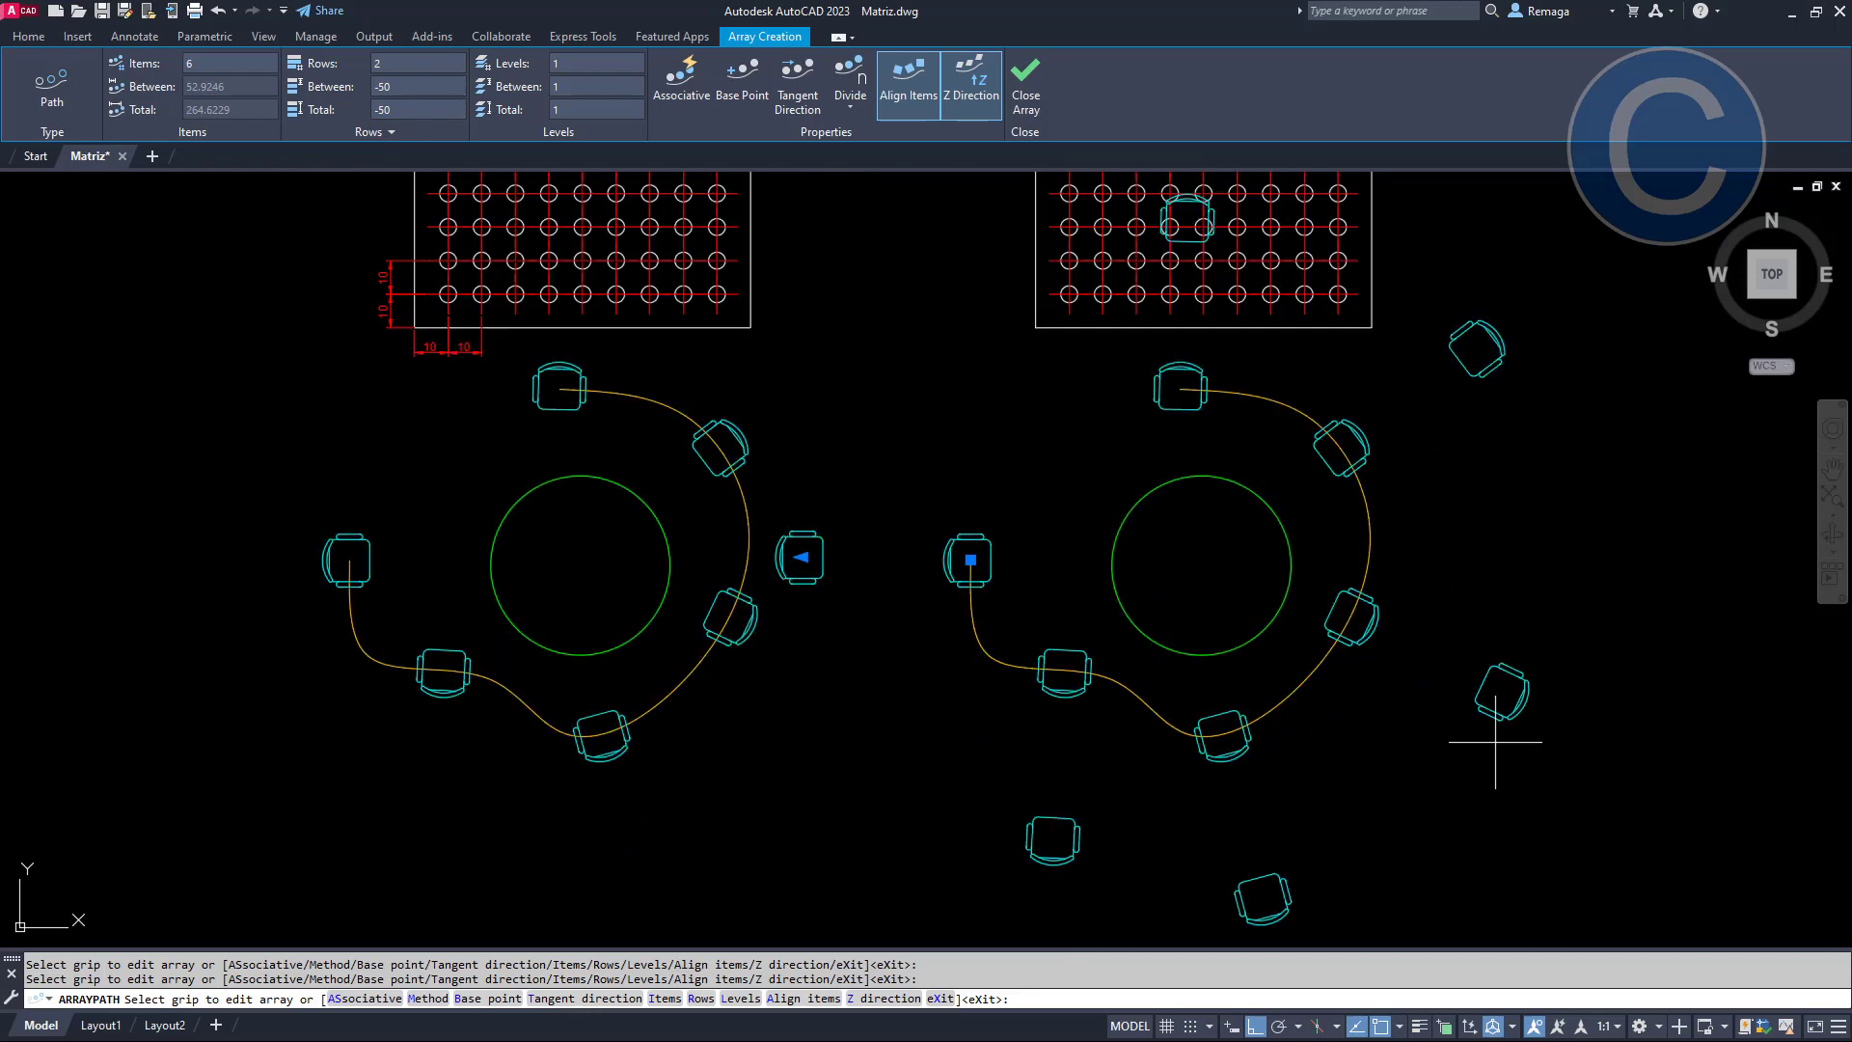
scroll(1495, 742, "down", 2)
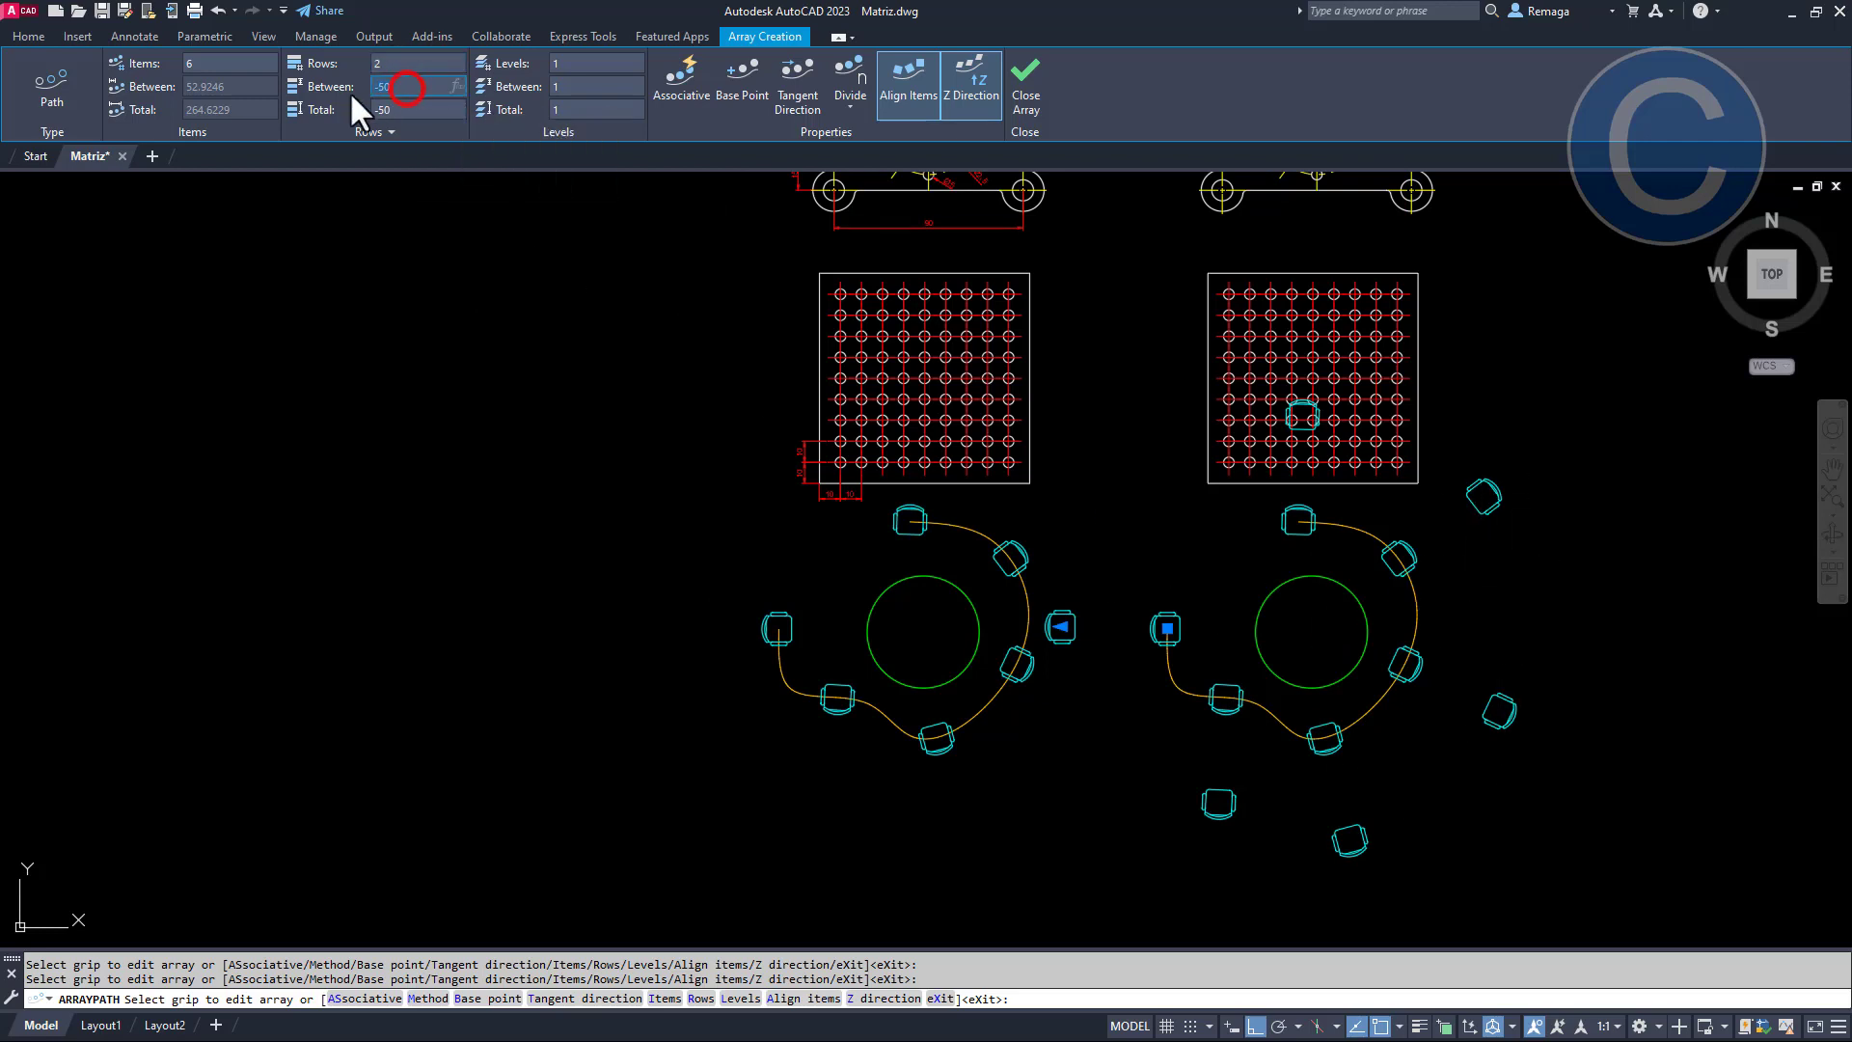
Set the path array's row count to 1 and finish the array
left_click(399, 66)
key("Return")
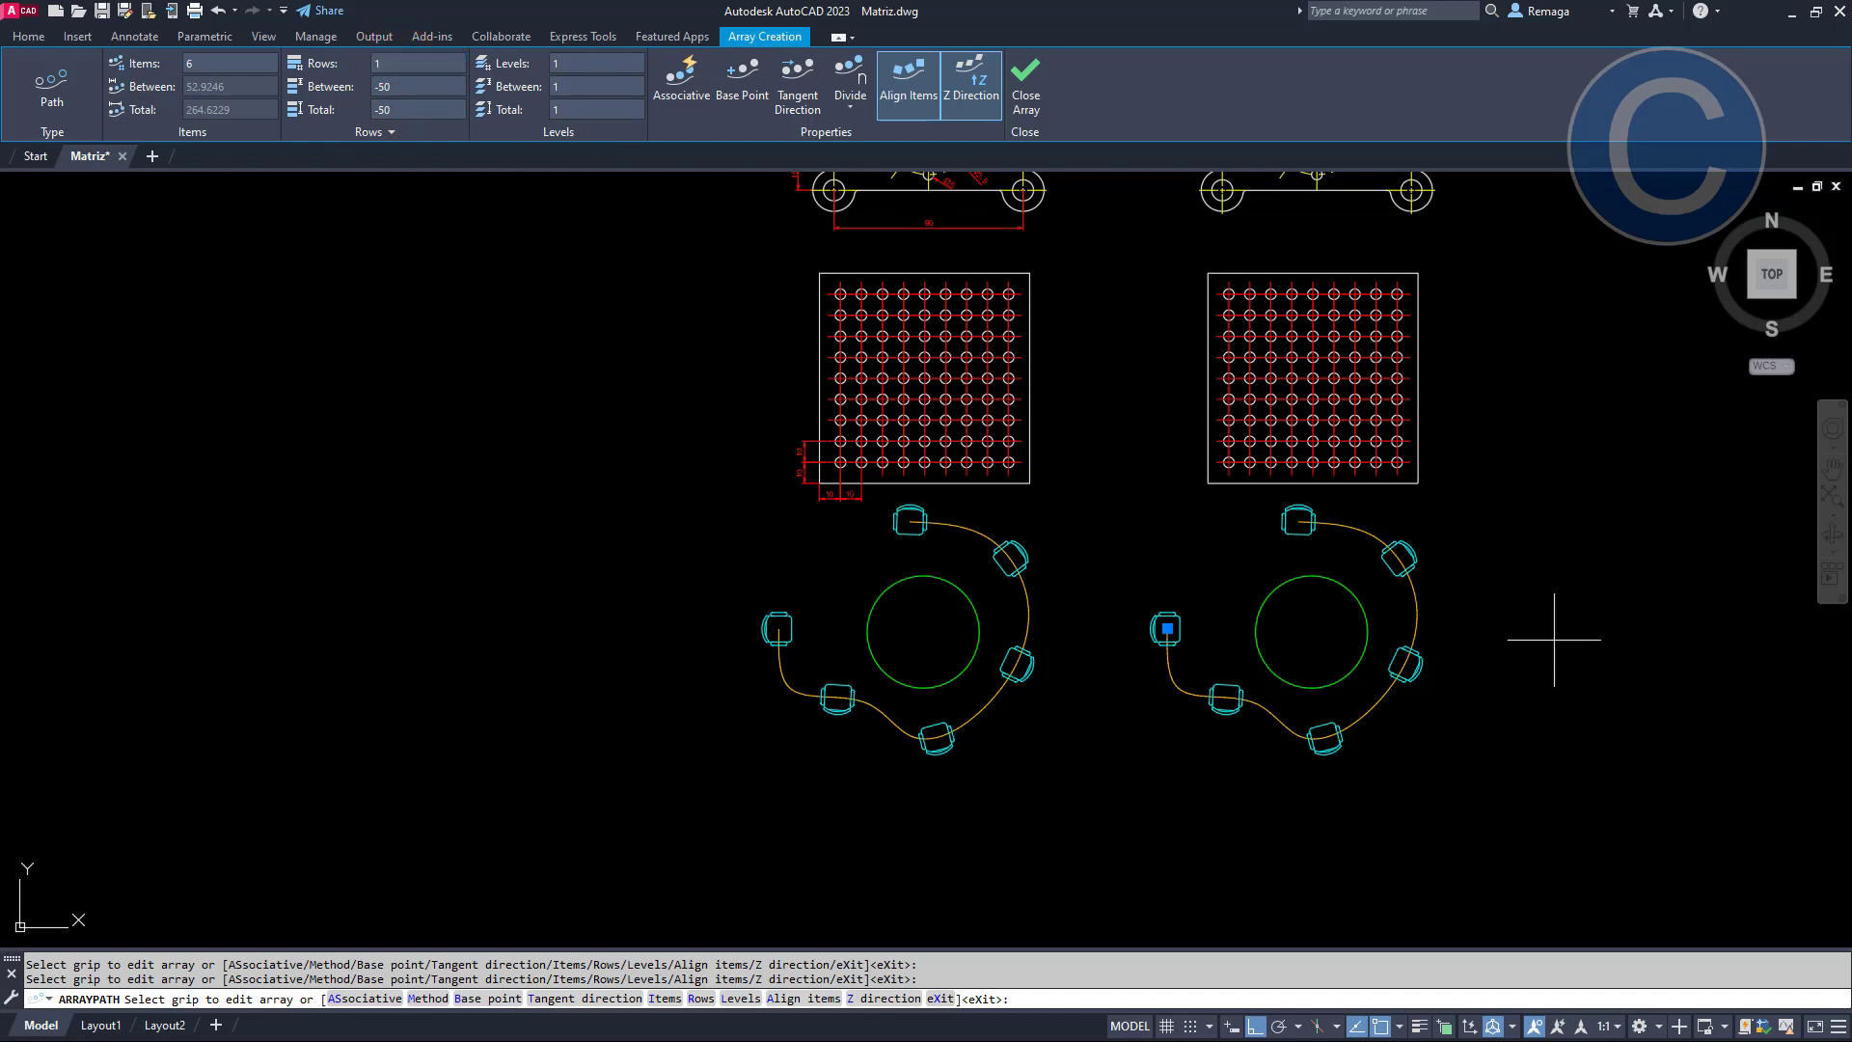
scroll(1555, 633, "up", 2)
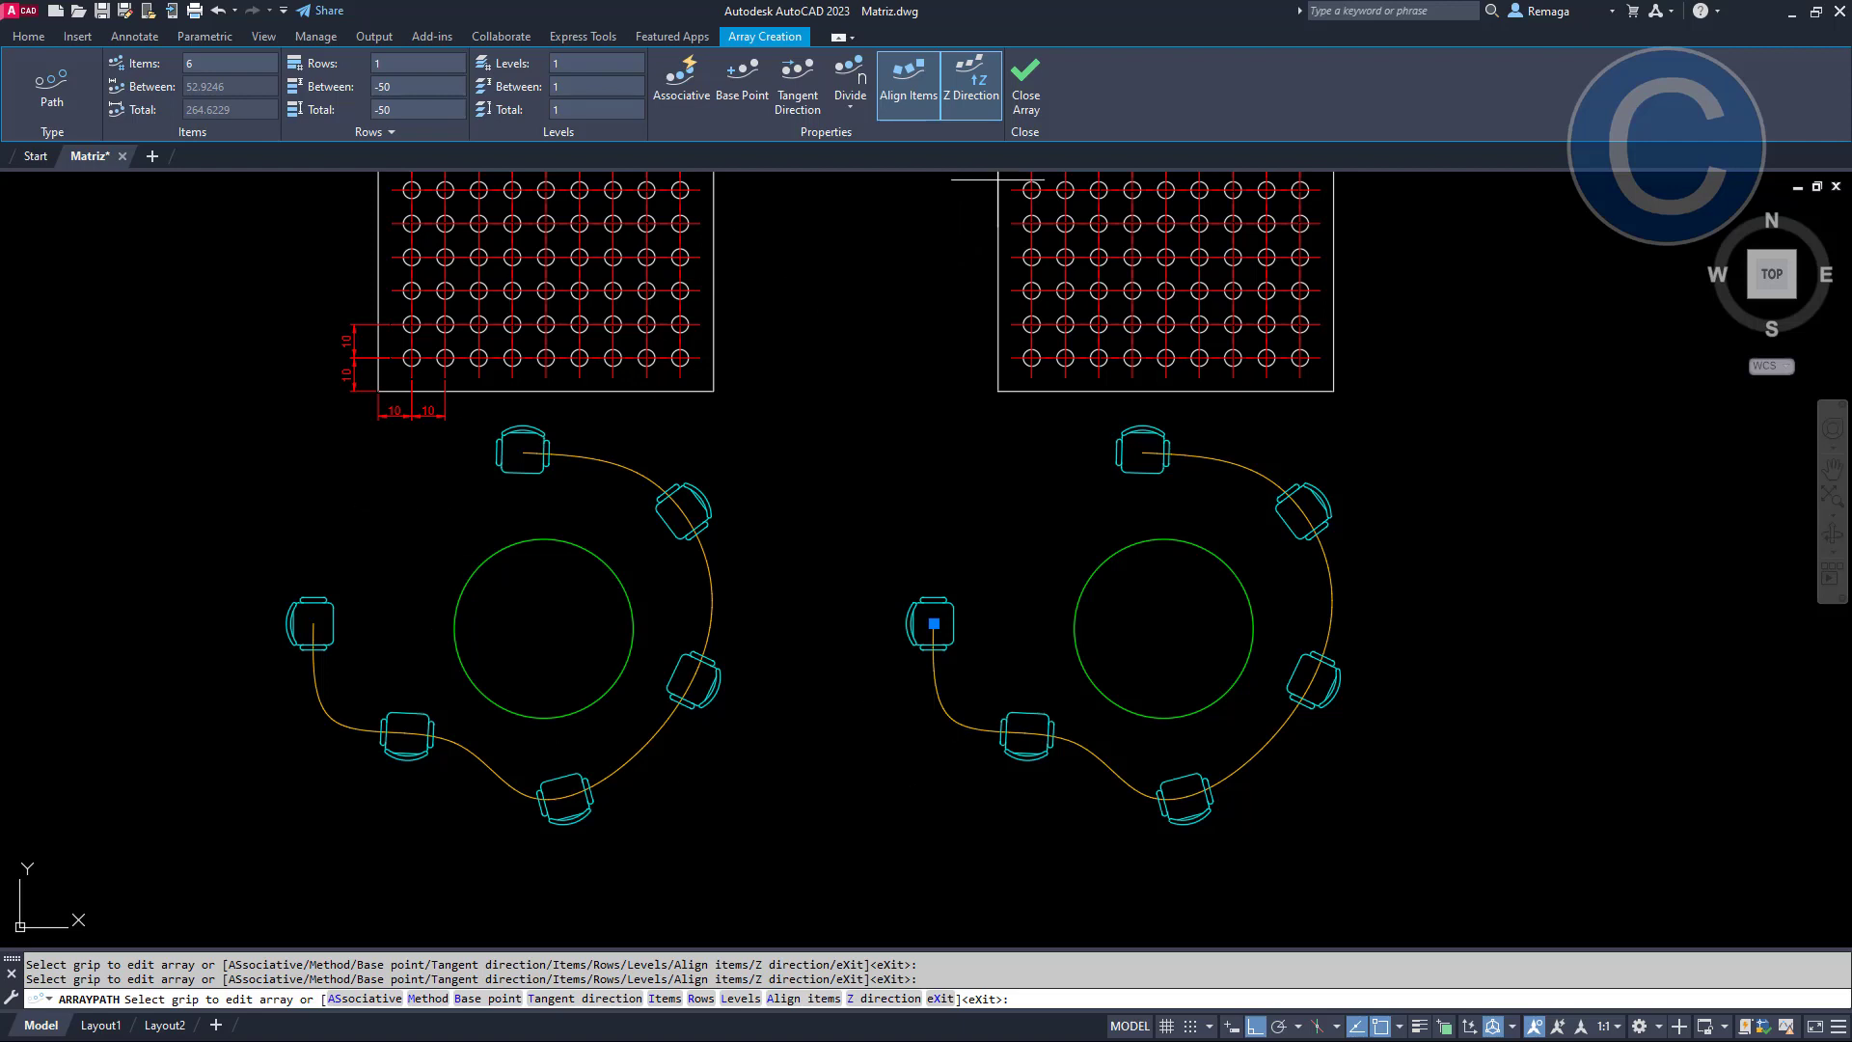
left_click(1025, 77)
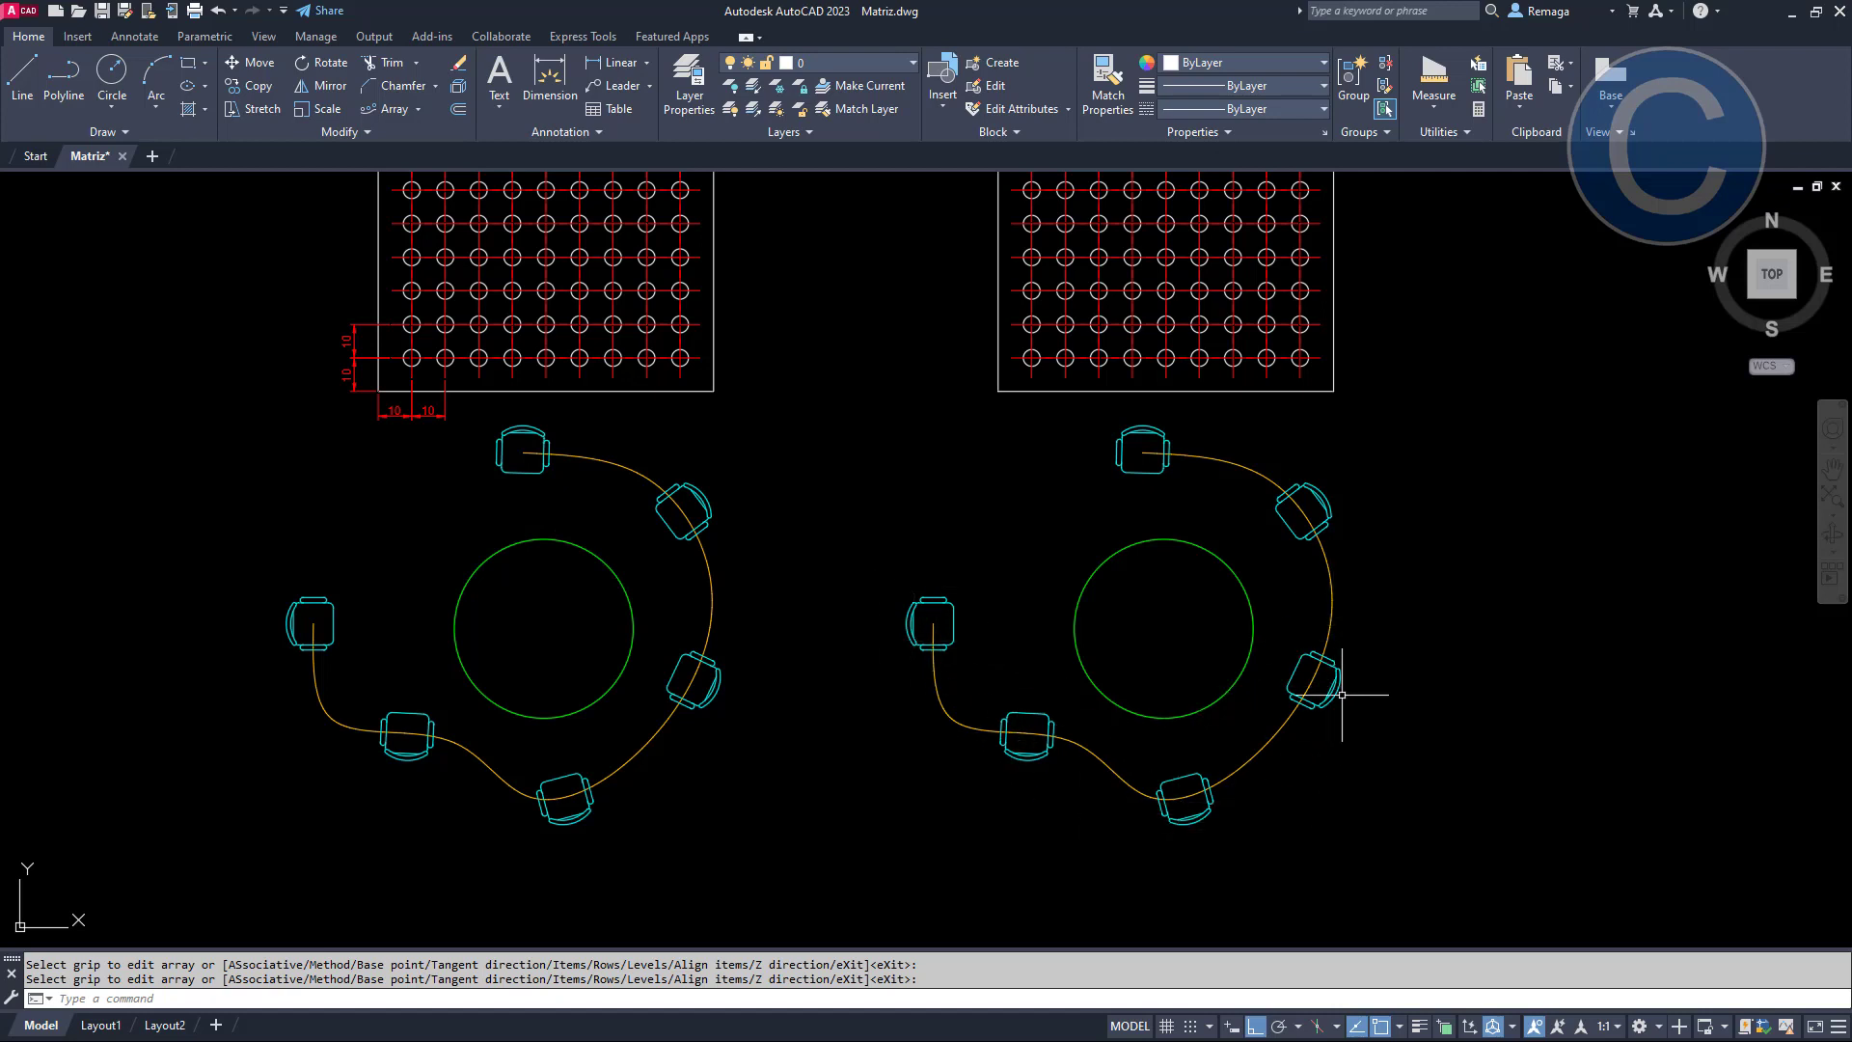
Compare the plate, the hole grid and the chair arrangement with their reference drawings
scroll(764, 800, "down", 3)
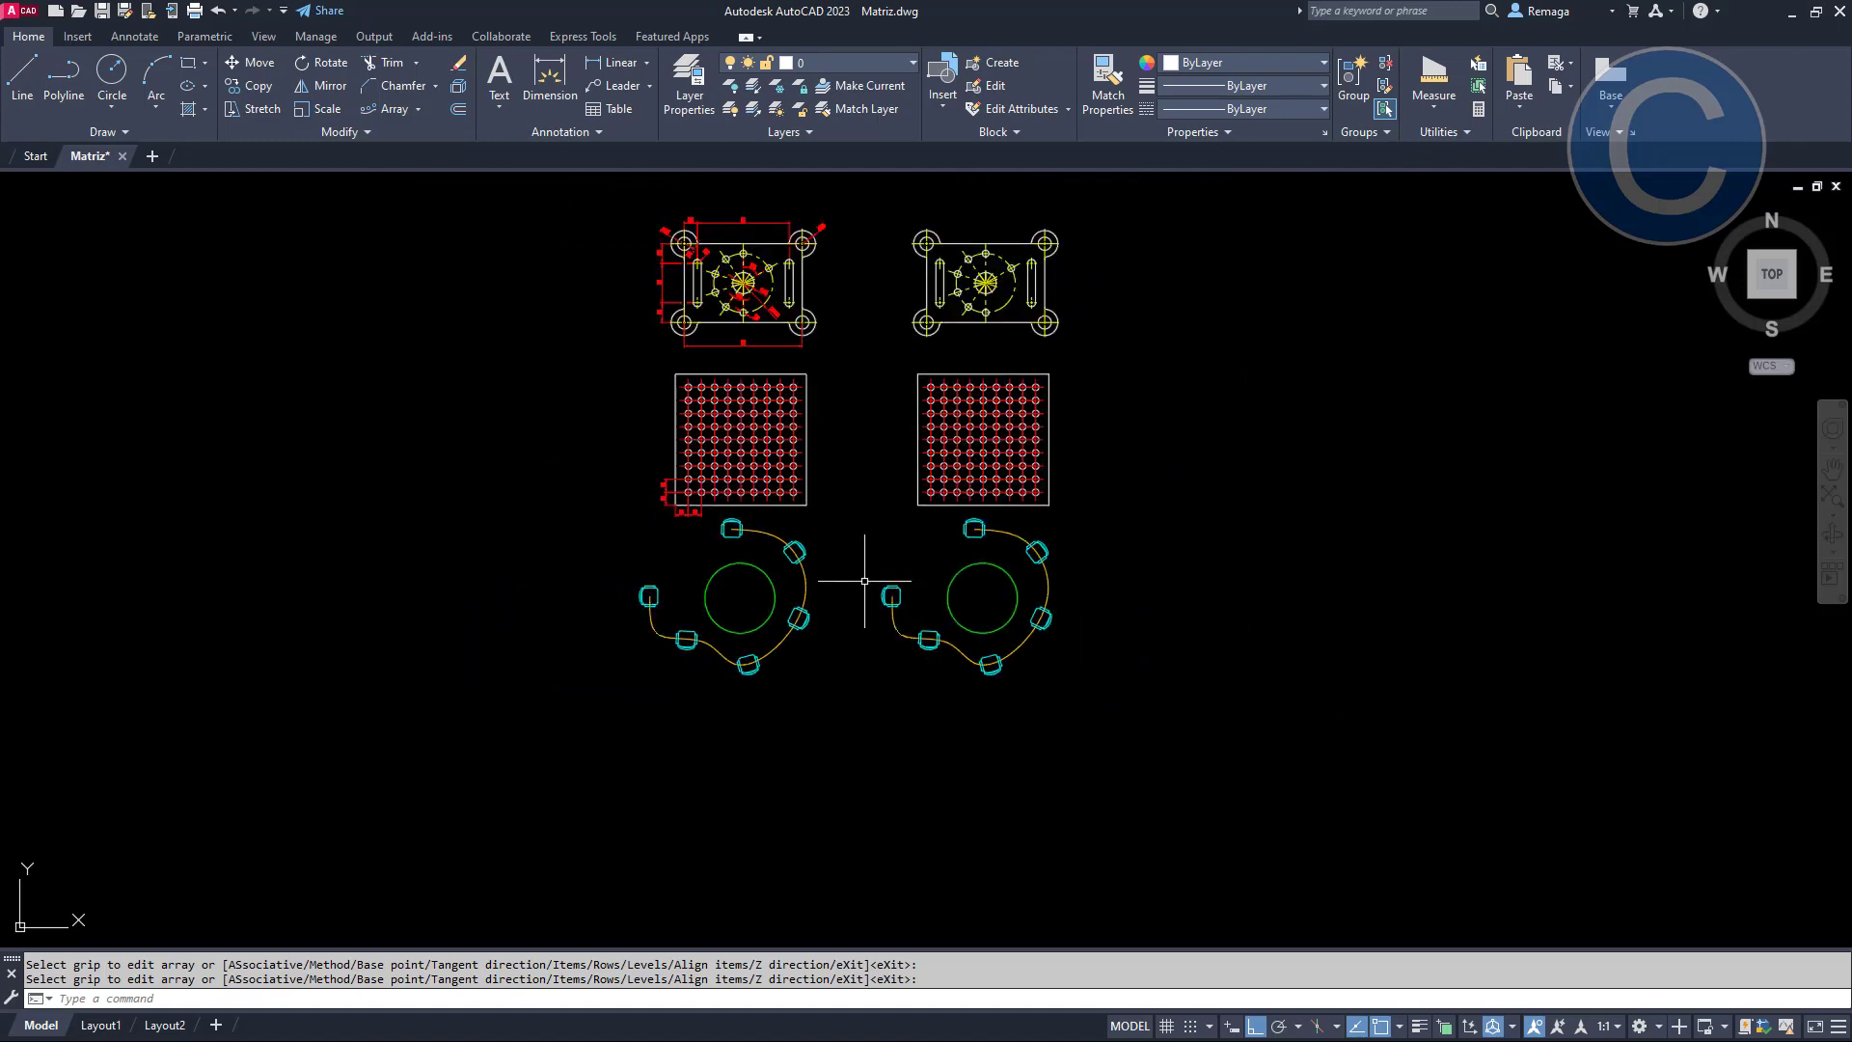
scroll(736, 426, "up", 3)
scroll(776, 394, "up", 4)
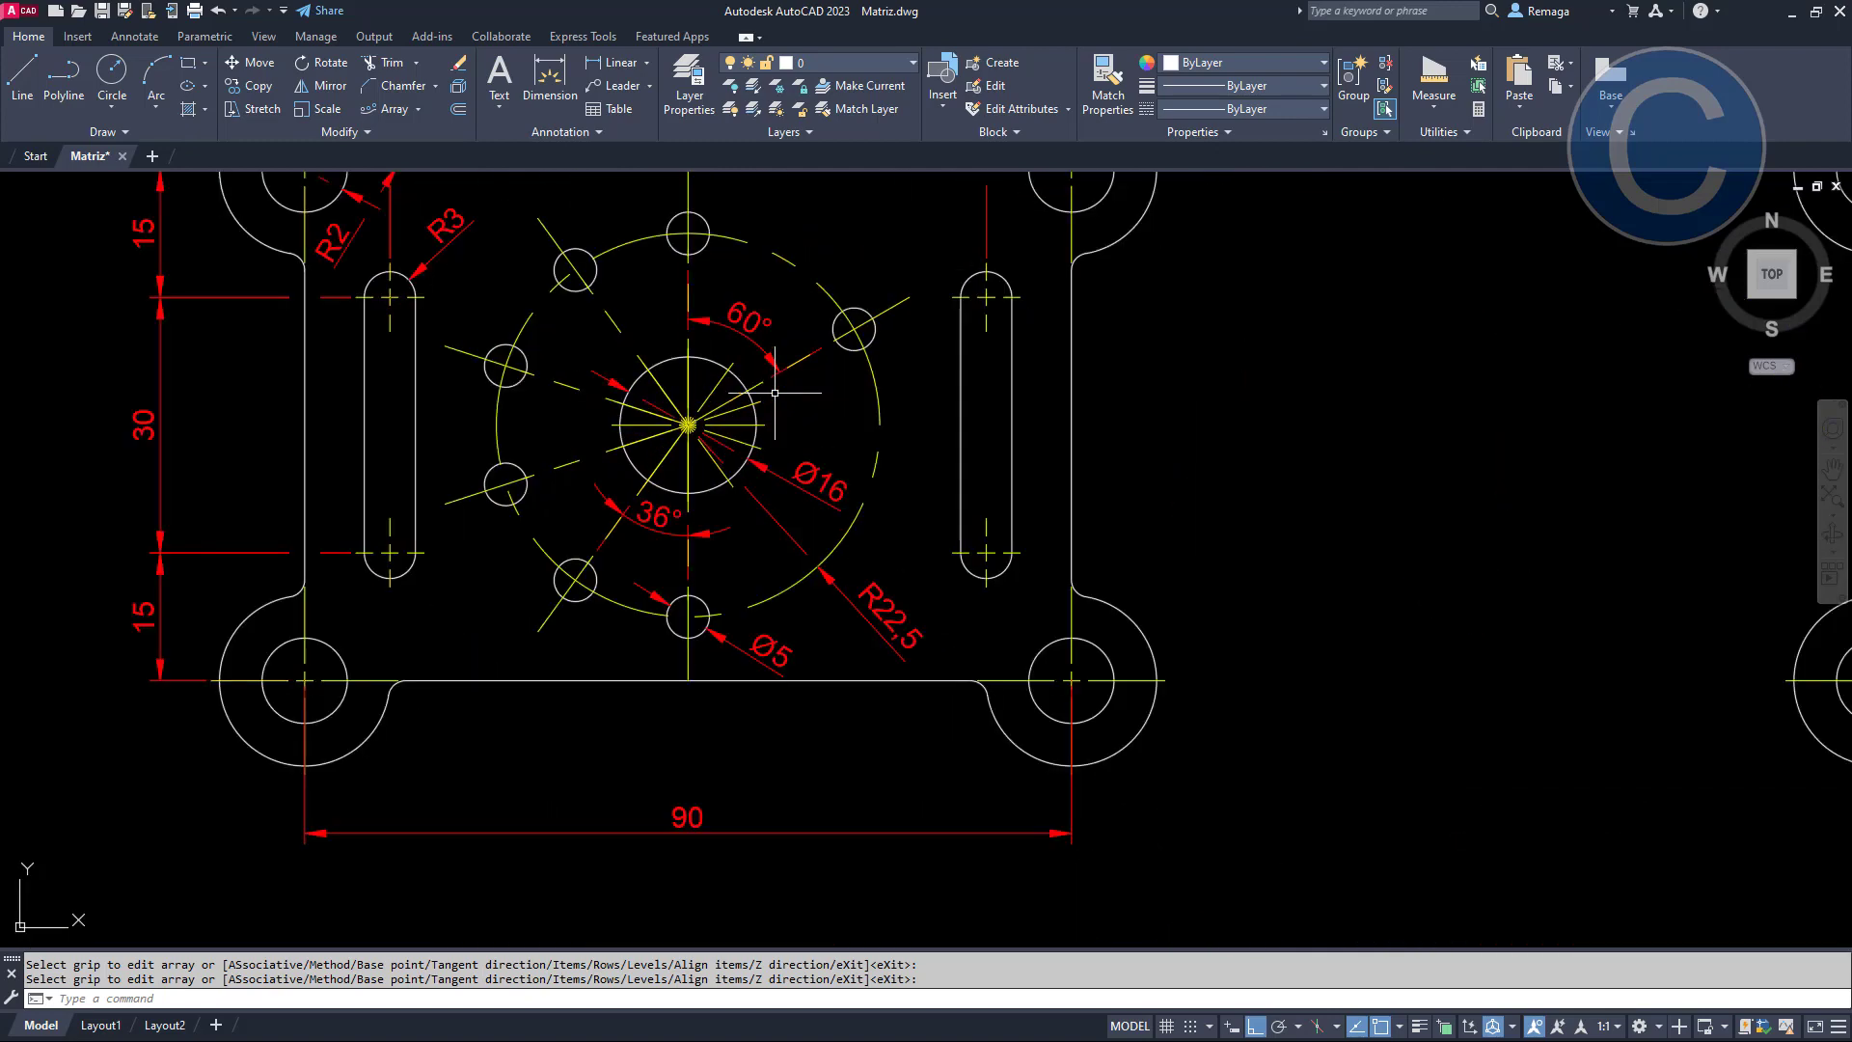
scroll(859, 423, "down", 2)
middle_click_drag(864, 425, 637, 470)
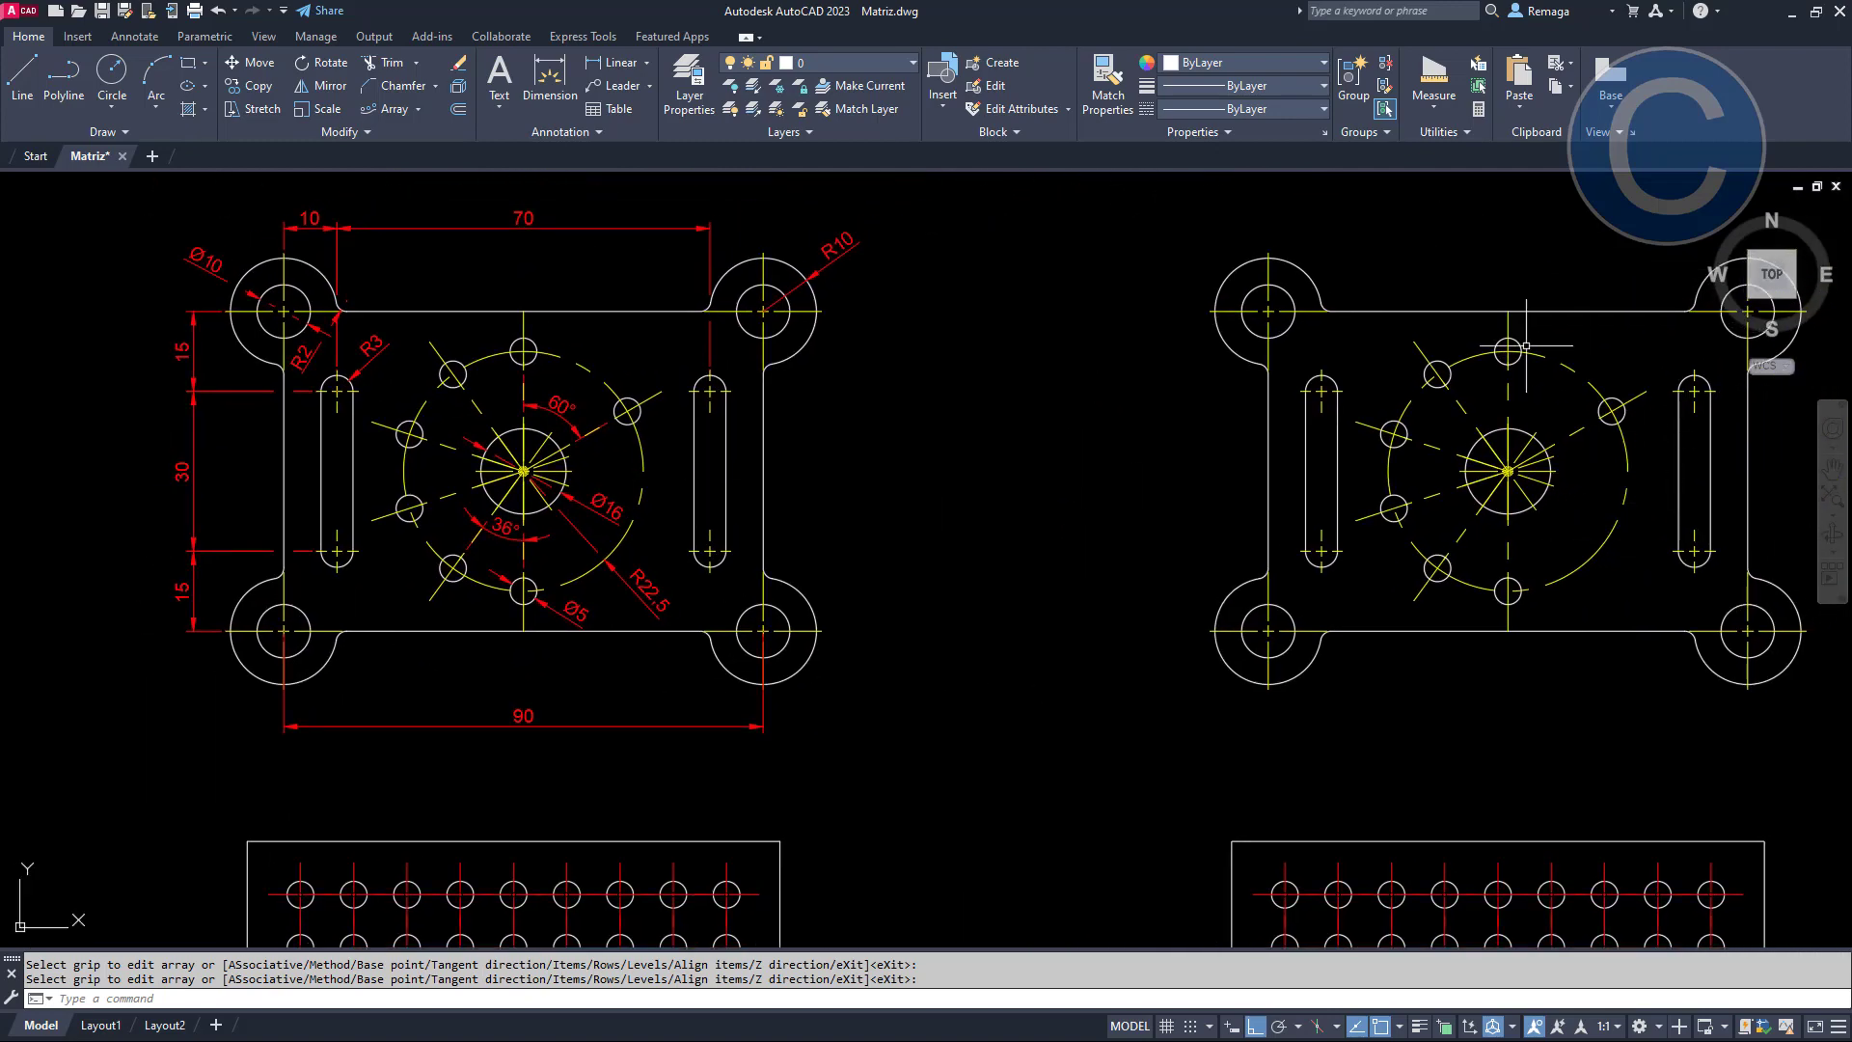
middle_click_drag(979, 490, 951, 302)
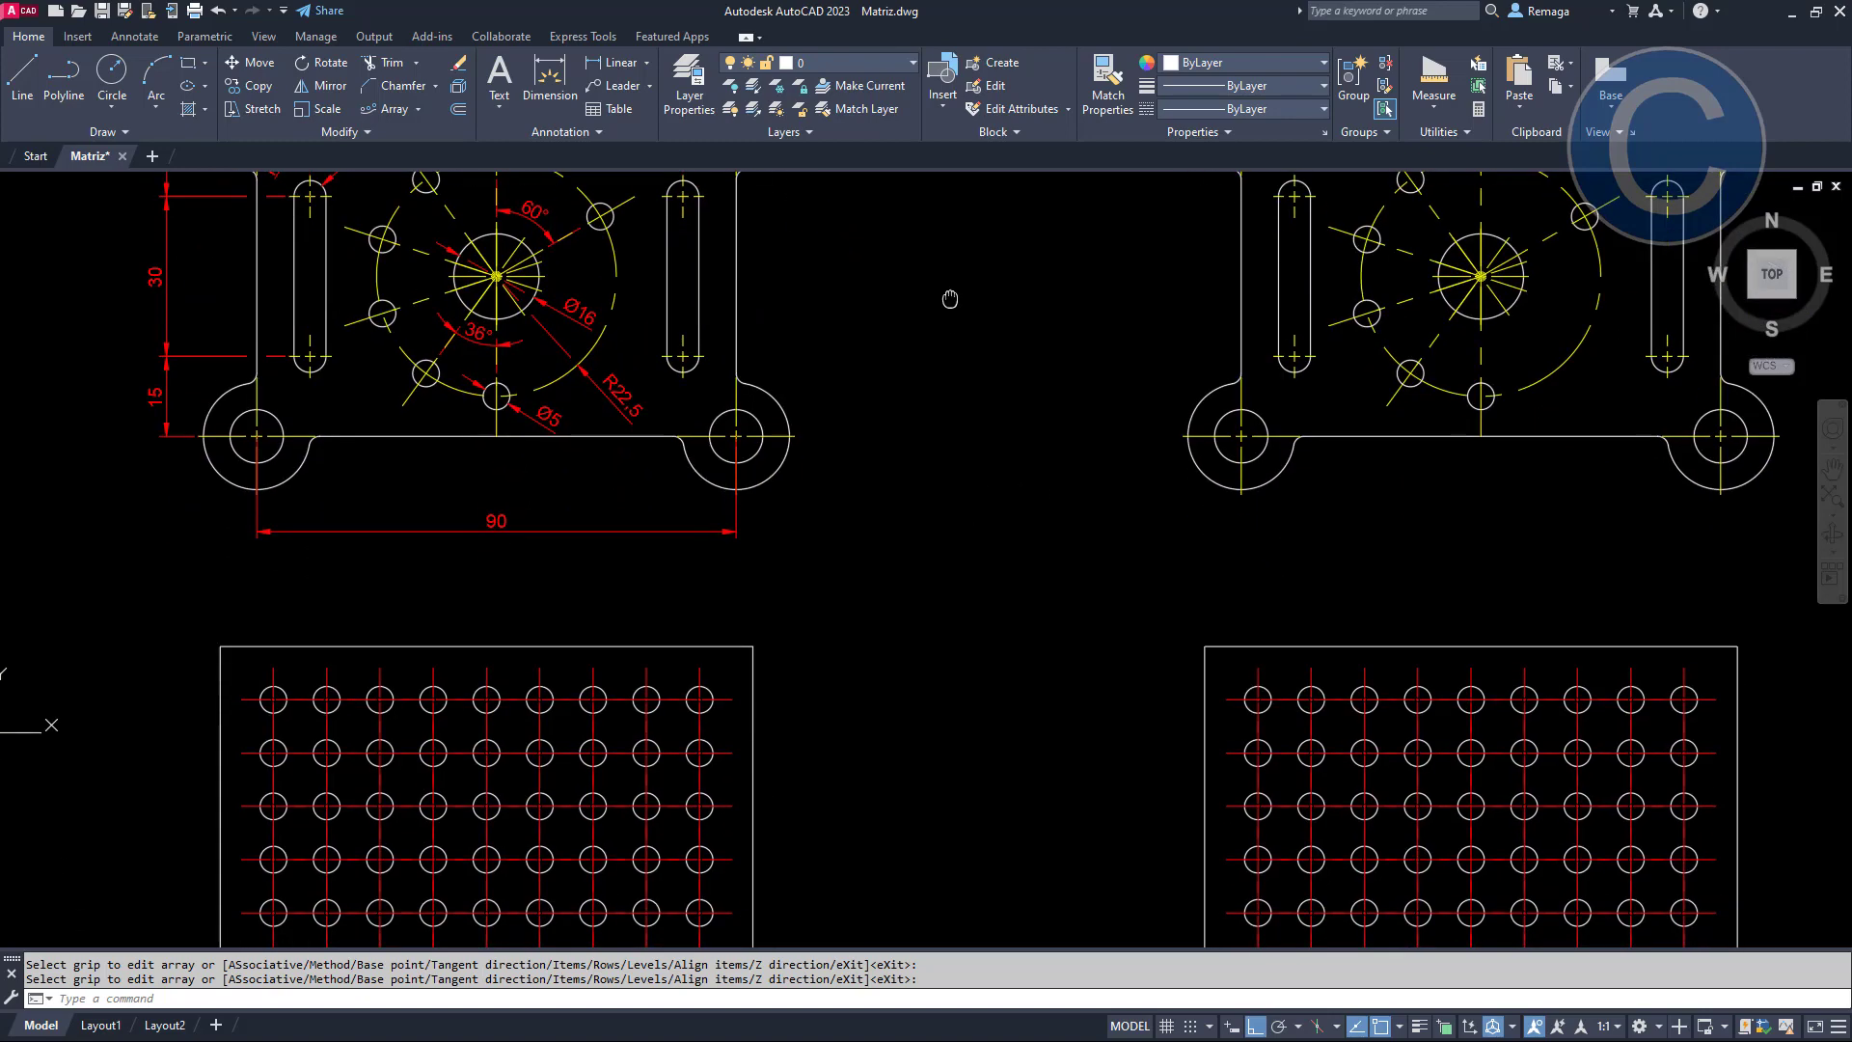
middle_click_drag(988, 647, 981, 379)
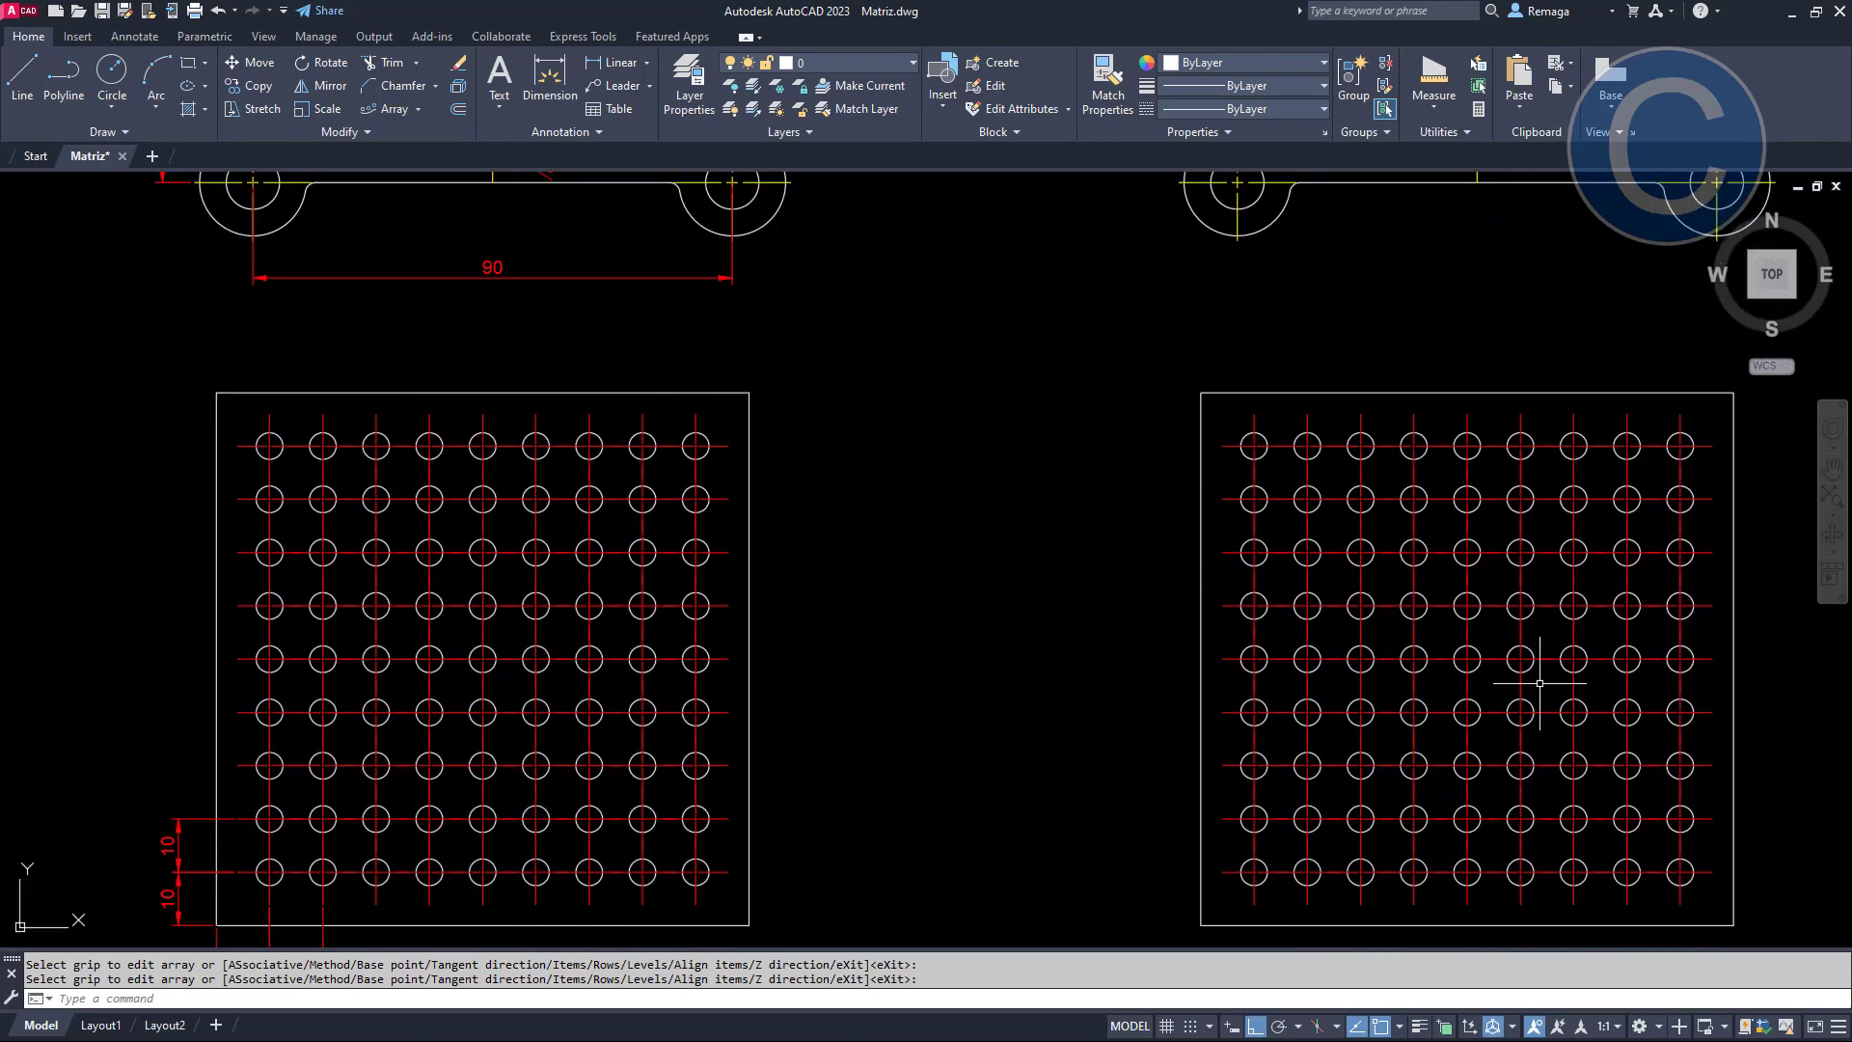
middle_click_drag(484, 646, 505, 568)
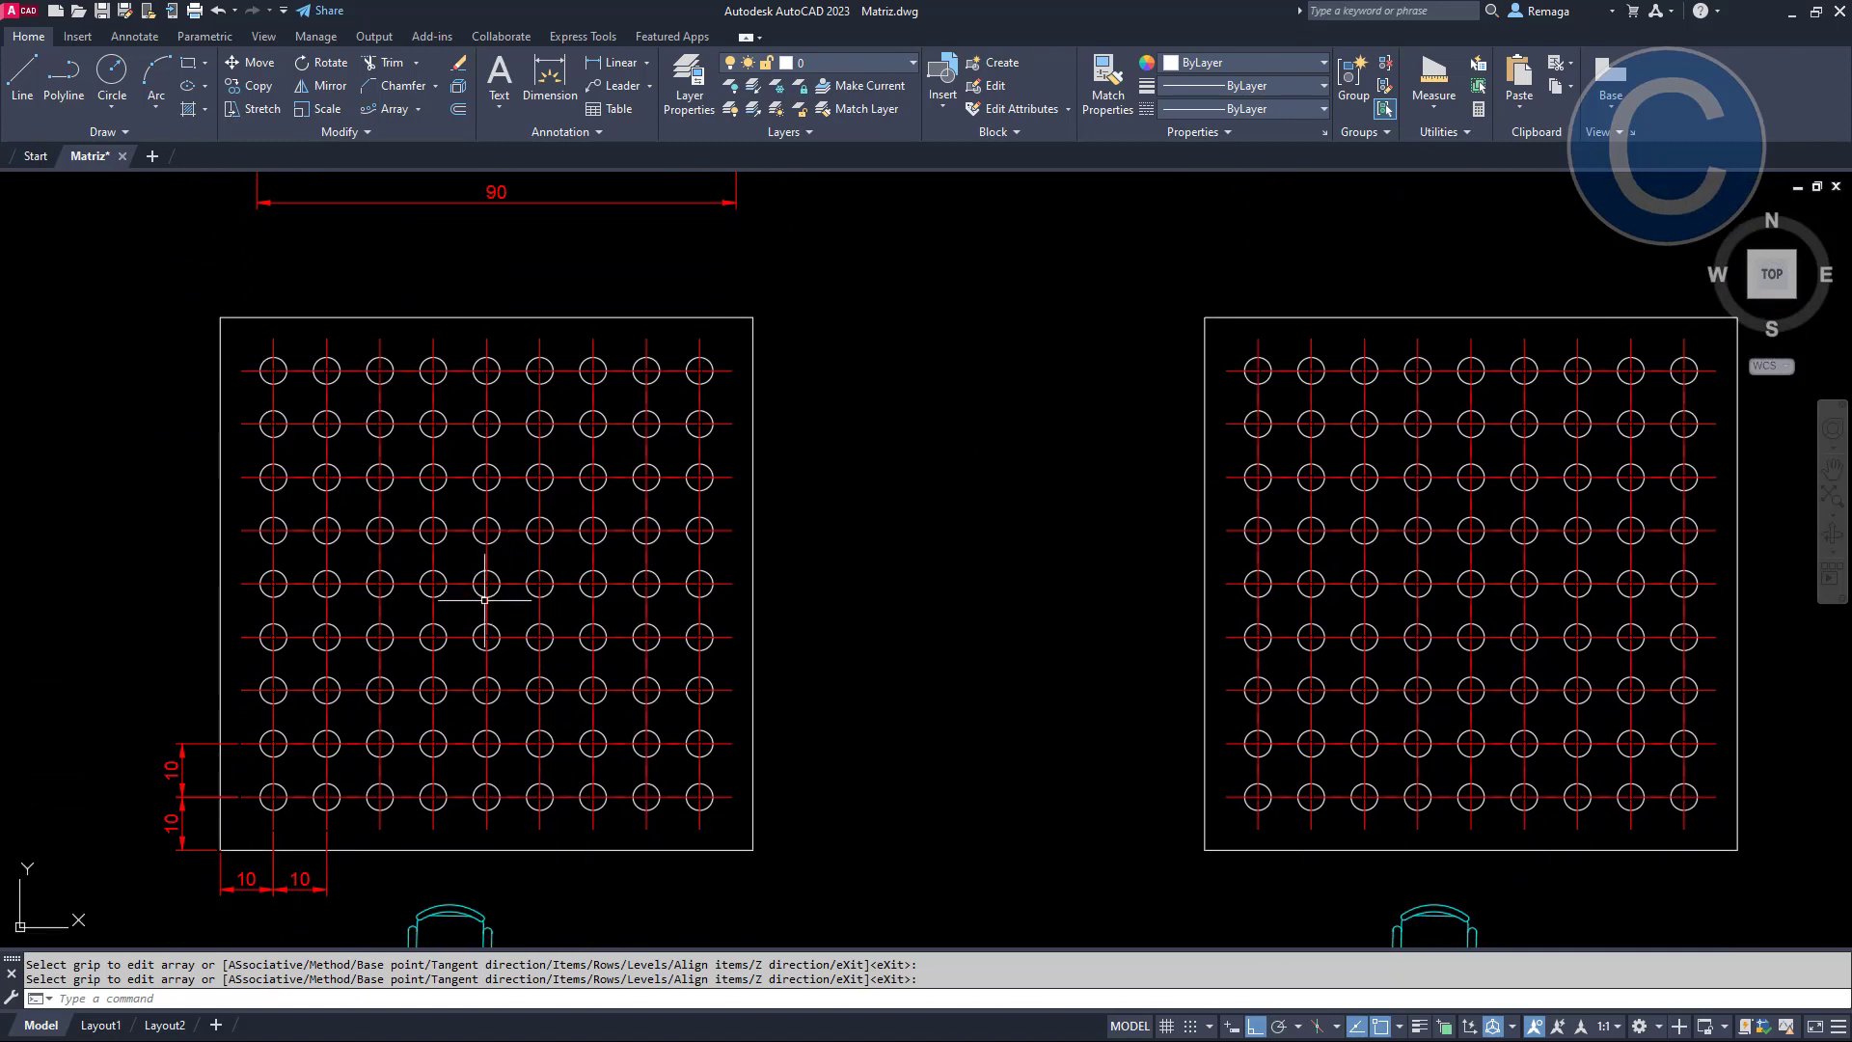
scroll(579, 584, "down", 2)
mouse_move(733, 674)
middle_mouse_down()
mouse_move(720, 550)
mouse_move(746, 486)
middle_mouse_up()
scroll(660, 678, "up", 1)
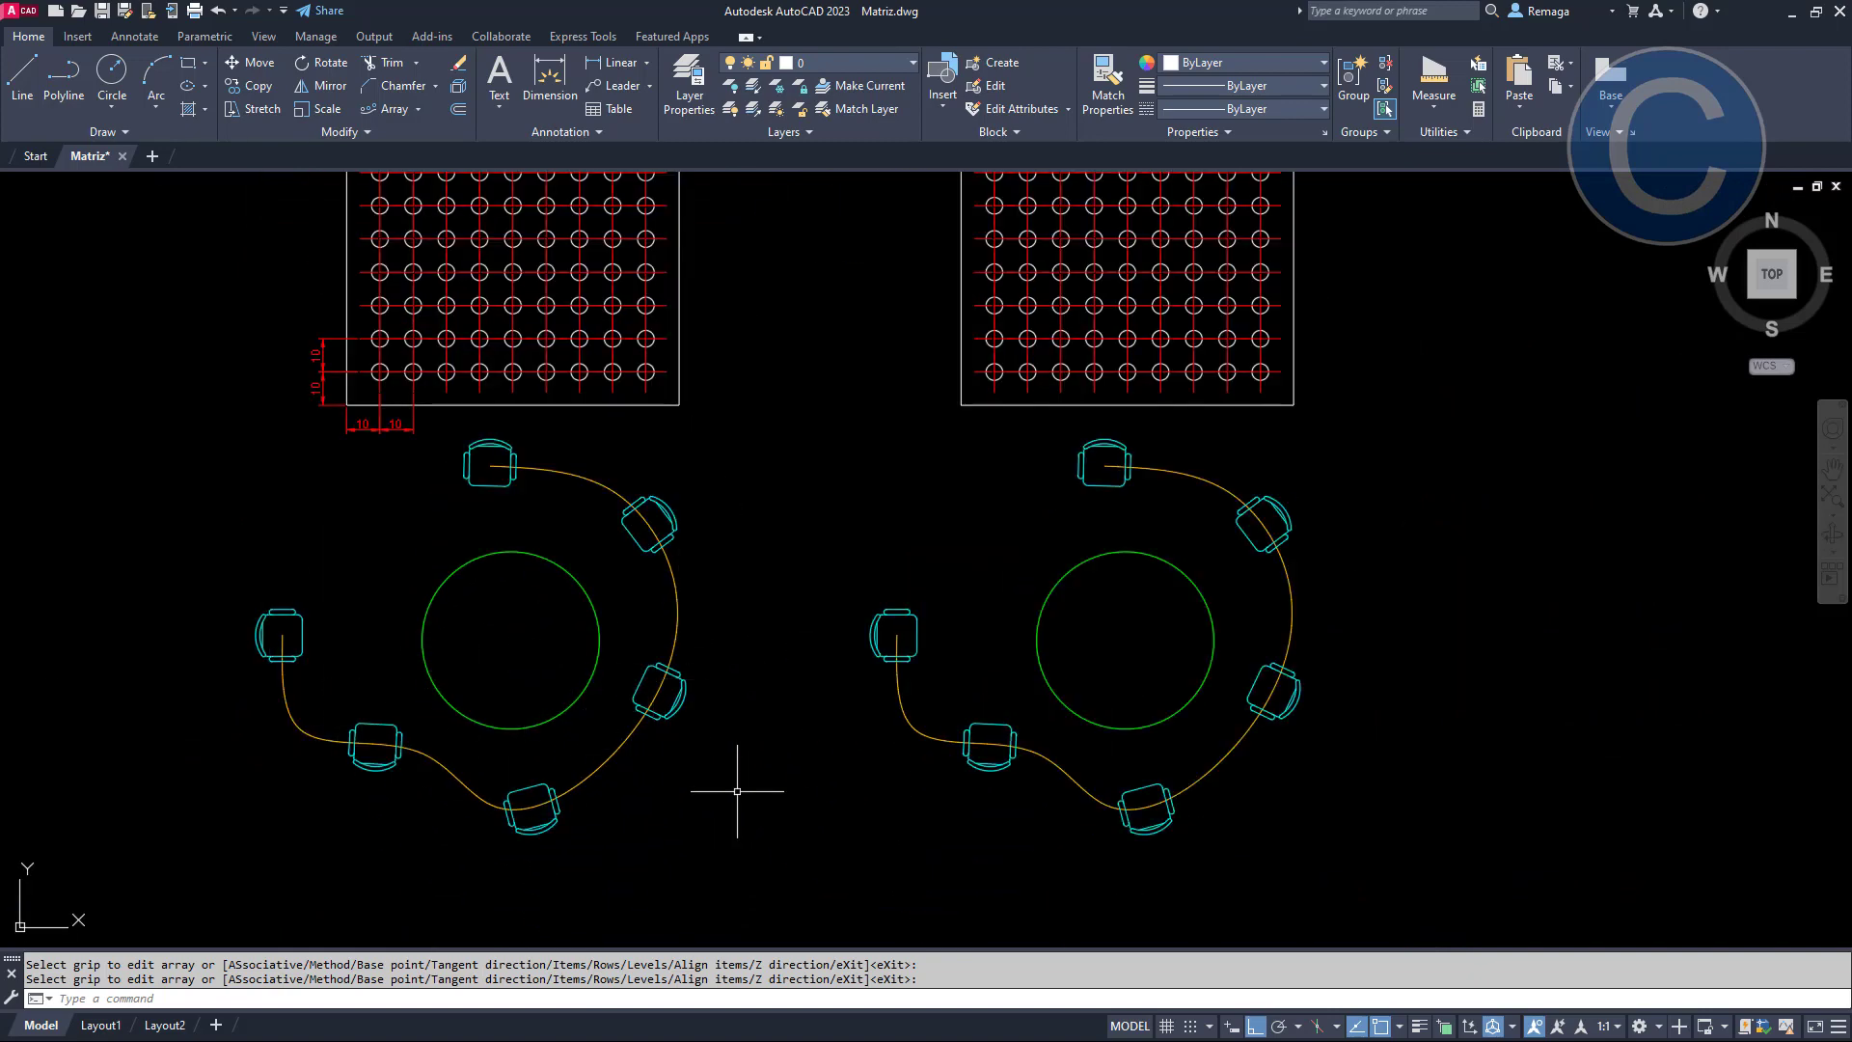
left_click(421, 104)
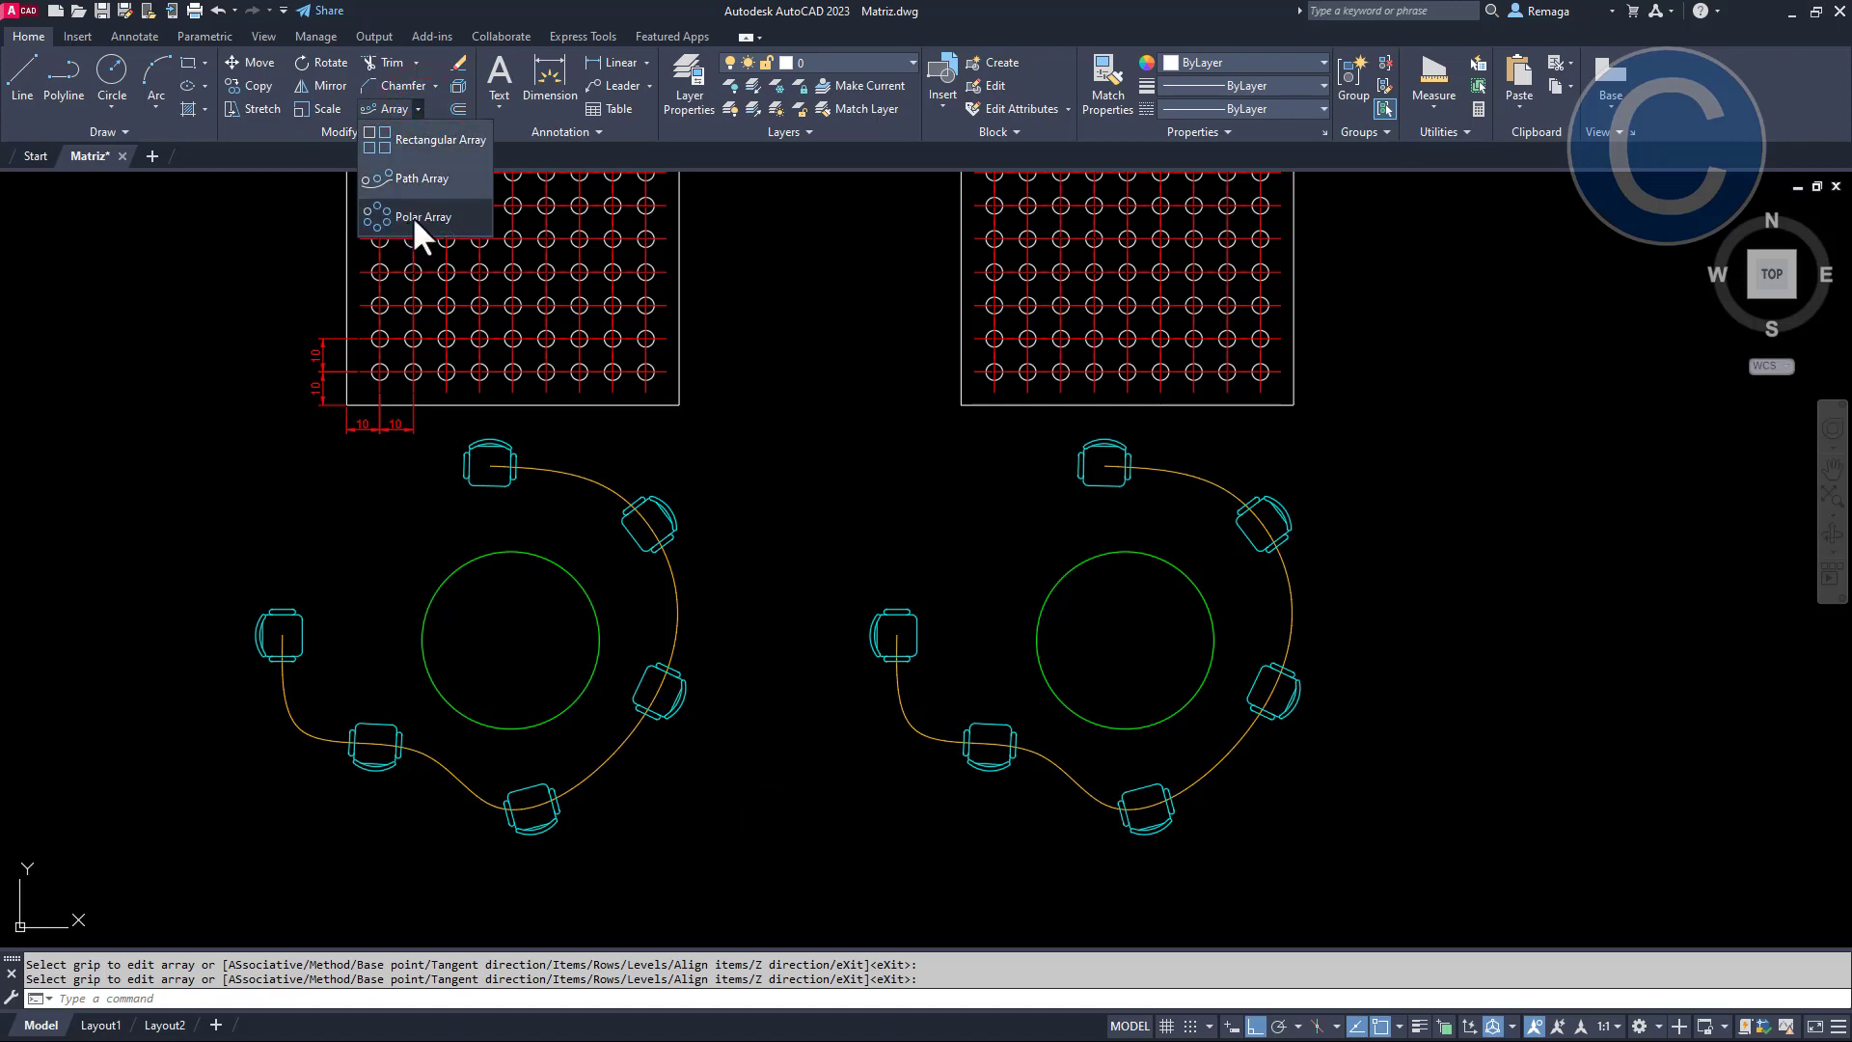
left_click(905, 486)
middle_click(894, 532)
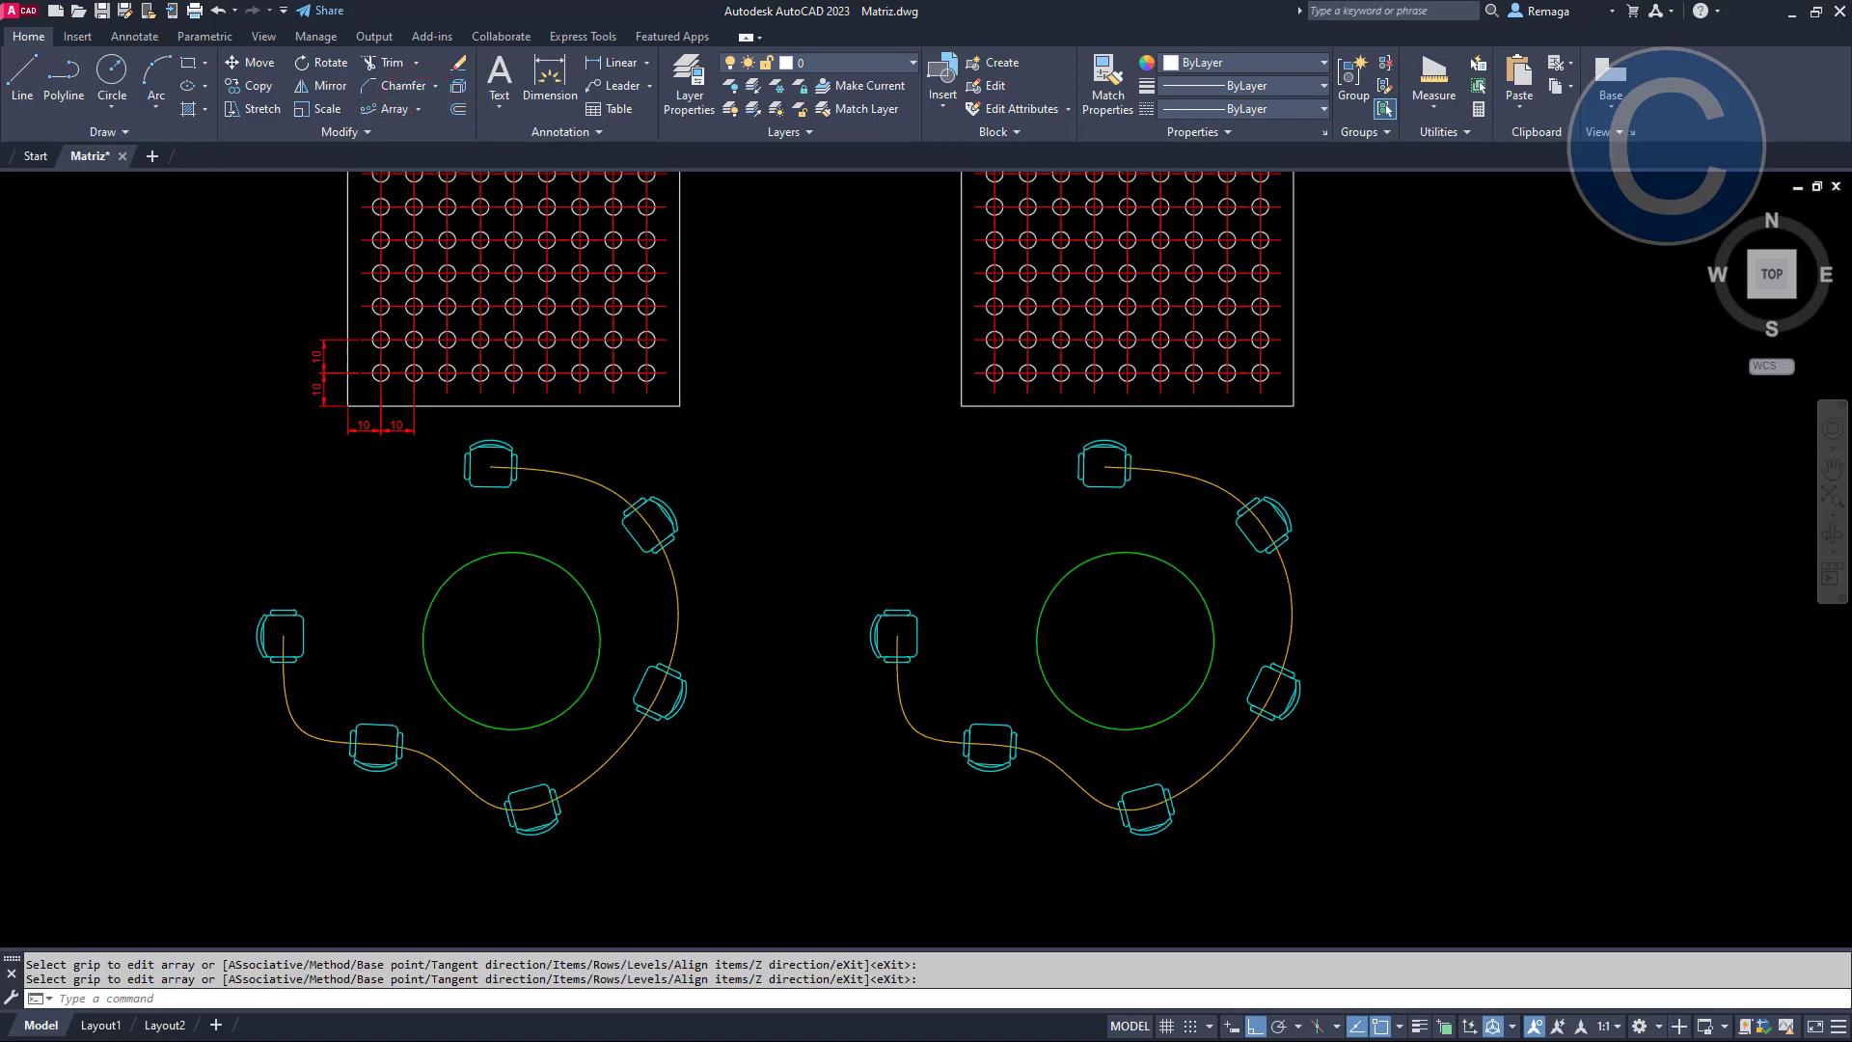